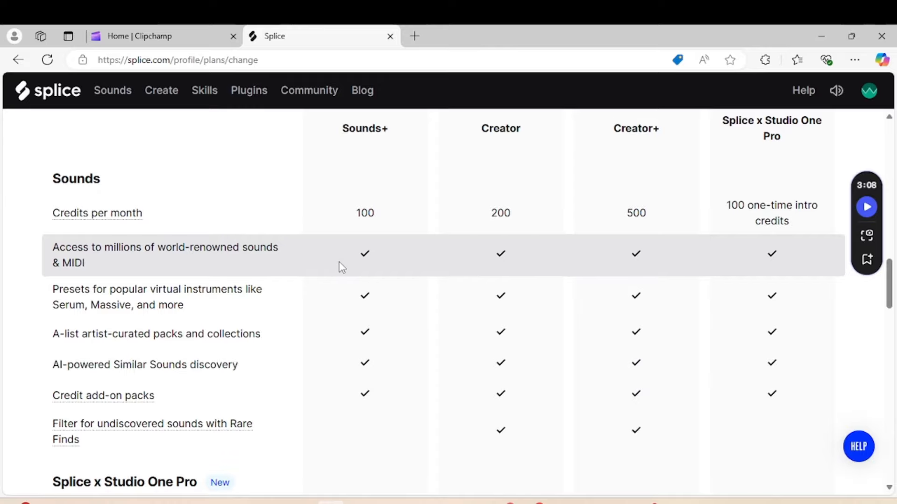
Review the Splice plan comparison and browse the recommended packs in the Sounds library
scroll(341, 267, "up", 15)
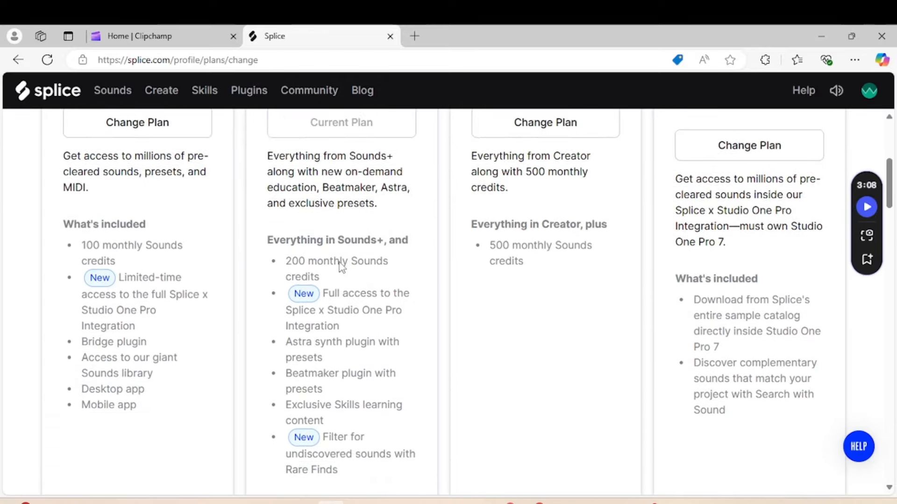
scroll(340, 267, "up", 6)
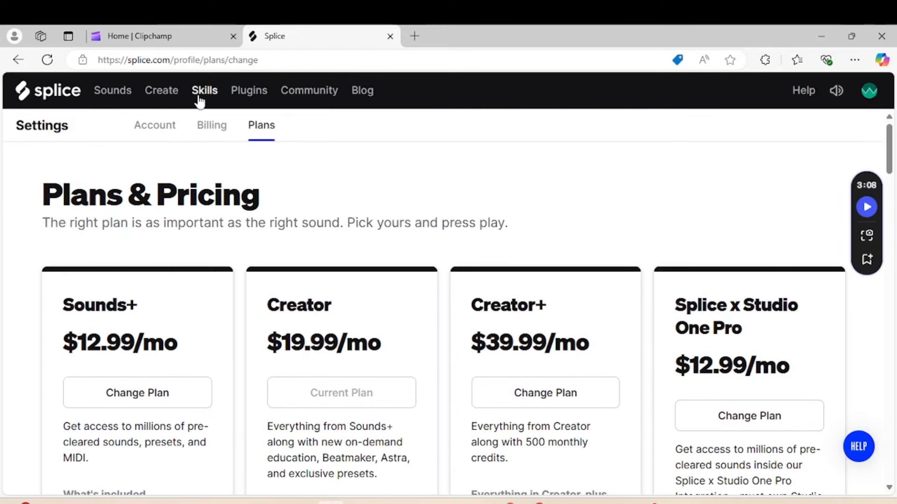
left_click(105, 92)
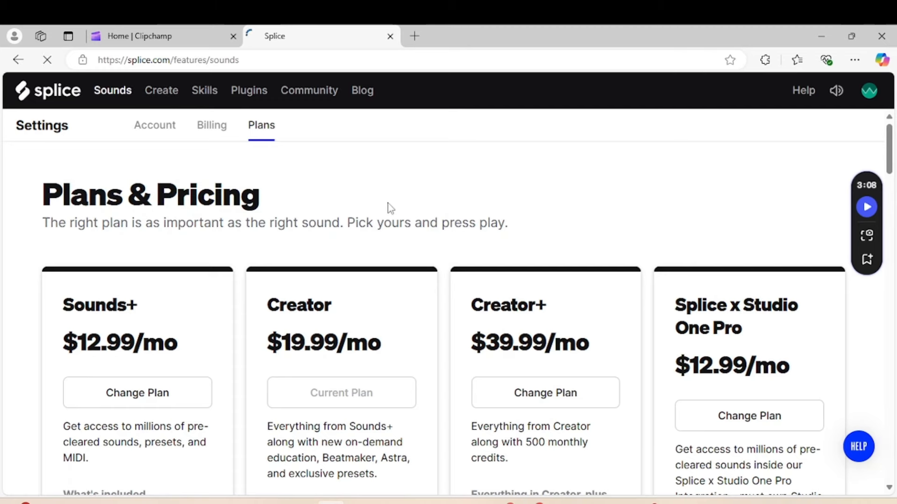
scroll(387, 203, "down", 2)
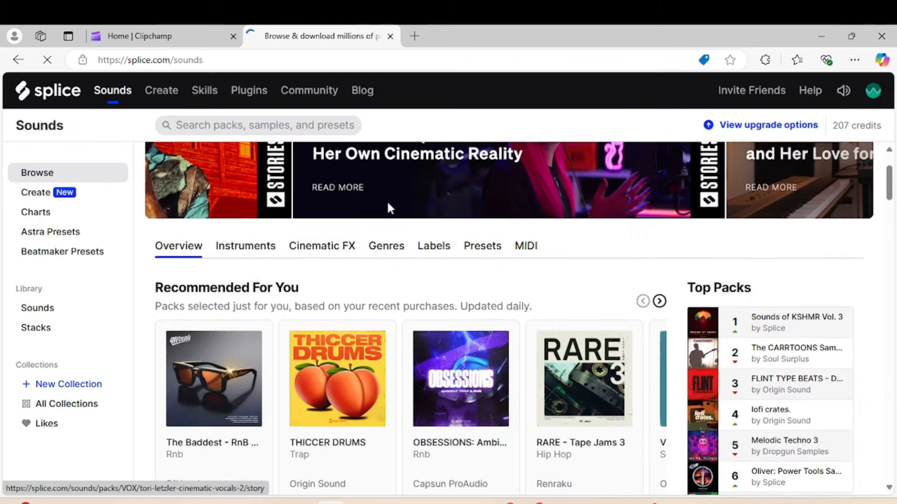
scroll(390, 208, "down", 4)
scroll(577, 224, "up", 6)
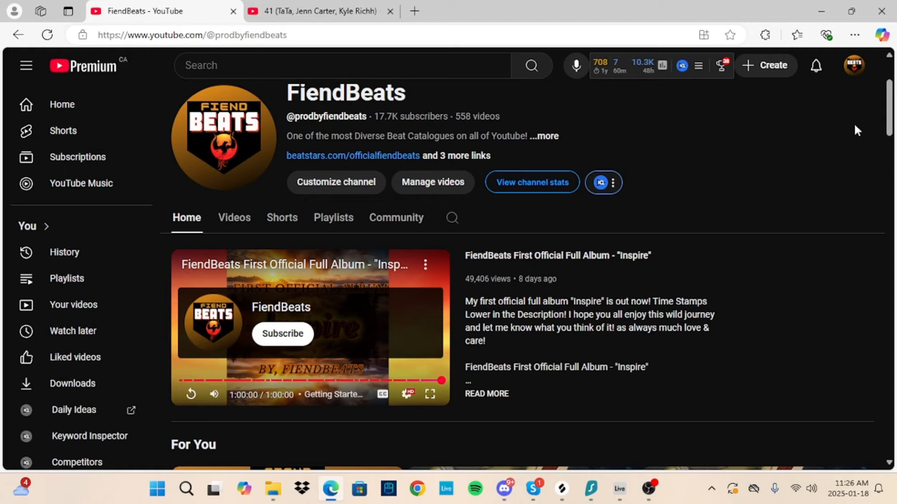
Open the already loaded "Chill Guy (Official Video)" on YouTube and play it
left_click(250, 5)
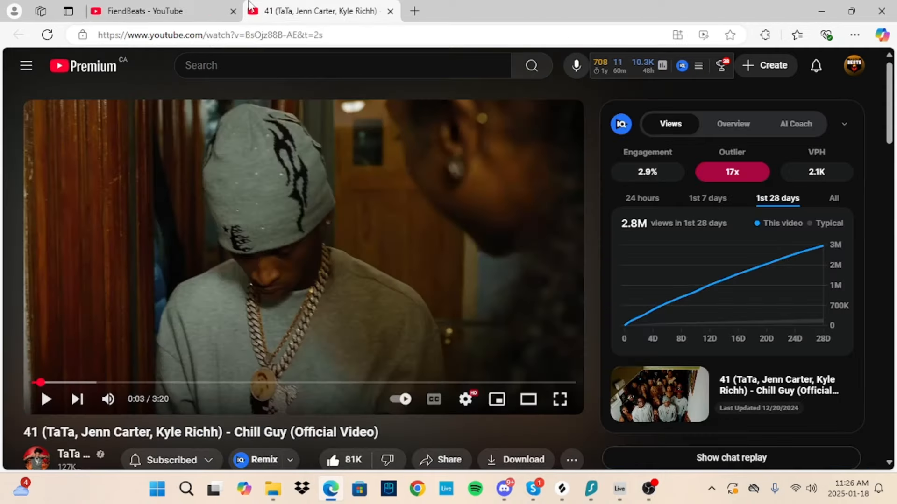
left_click(307, 222)
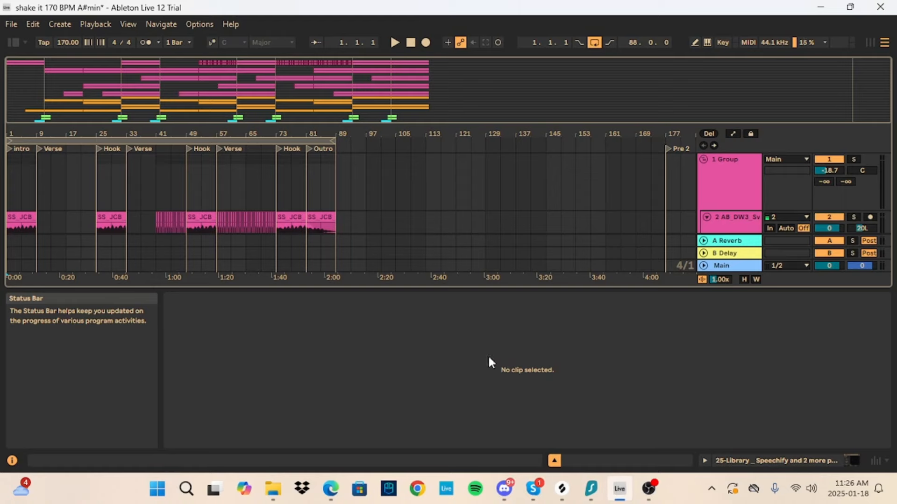
Switch to the Ableton Live project "shake it 170 BPM A#min" and examine its intro section and upper melody tracks
left_click_drag(42, 78, 42, 119)
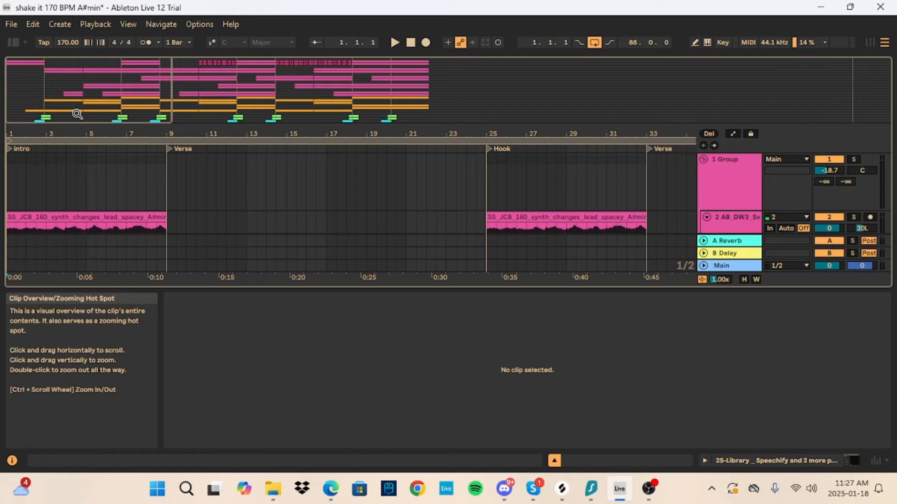
left_click_drag(40, 92, 80, 96)
scroll(57, 158, "down", 5)
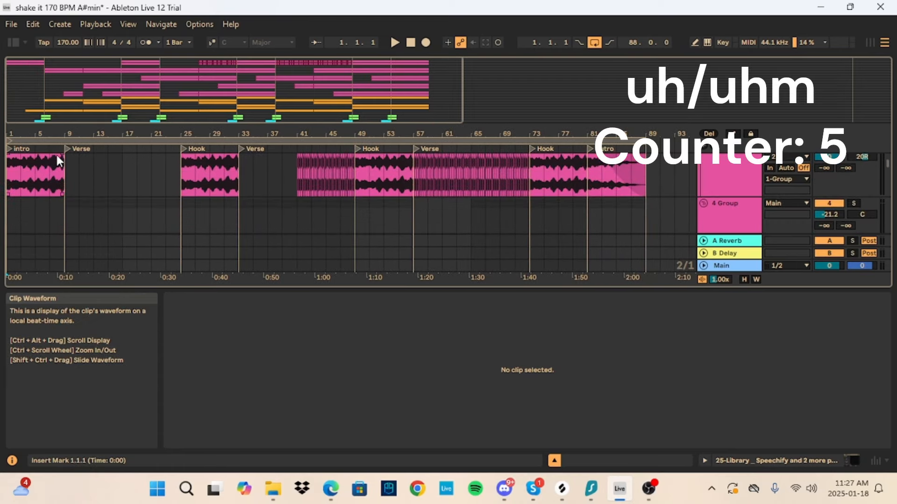
scroll(57, 161, "down", 6)
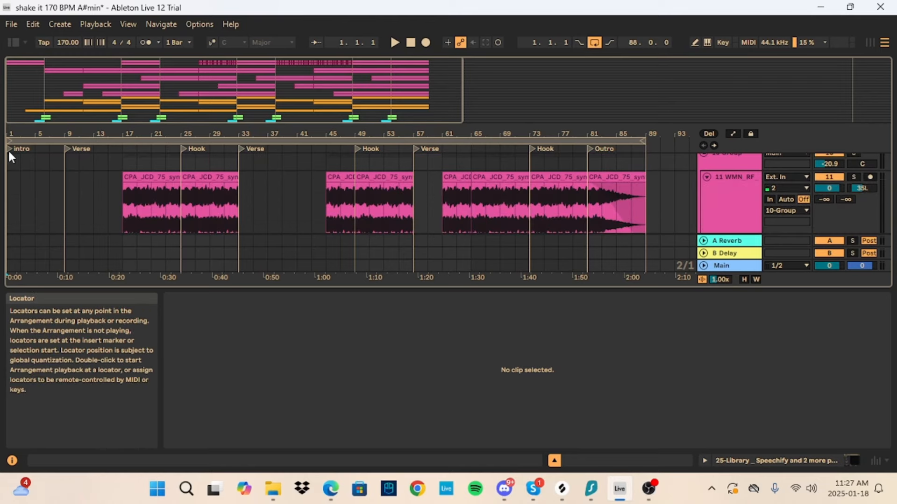
left_click_drag(14, 113, 14, 152)
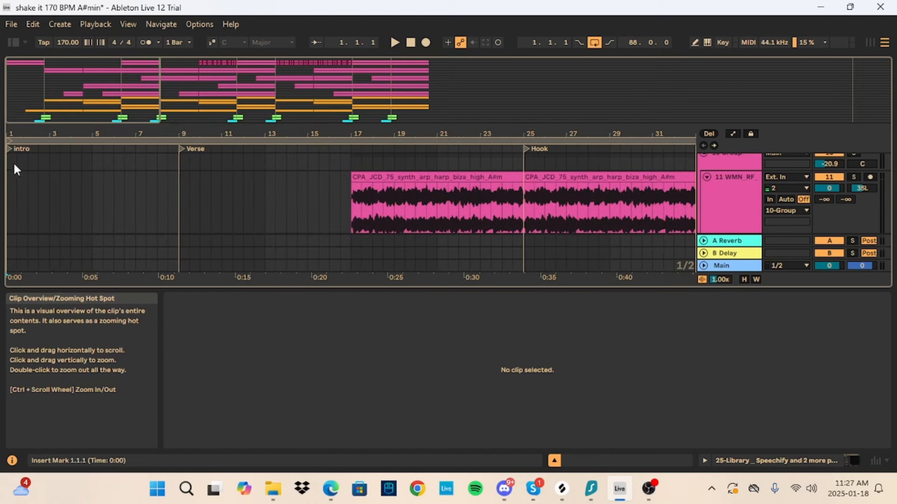
right_click(28, 159)
right_click(30, 150)
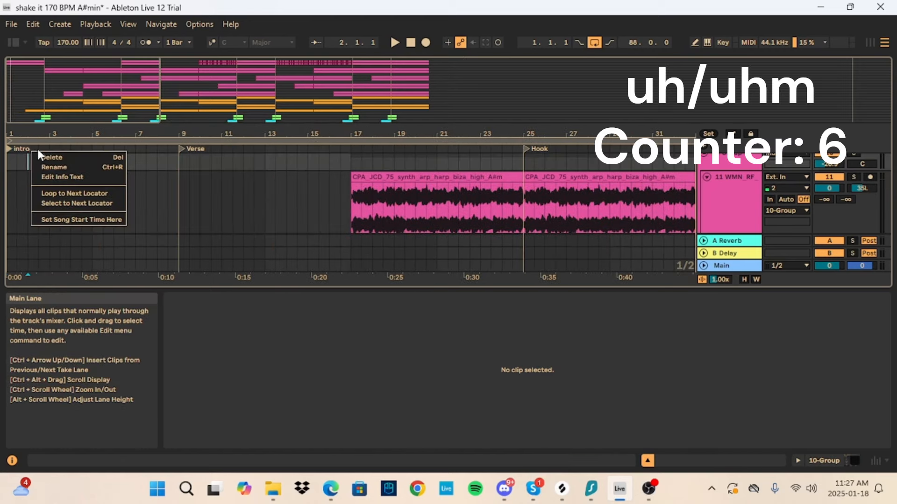
left_click(22, 172)
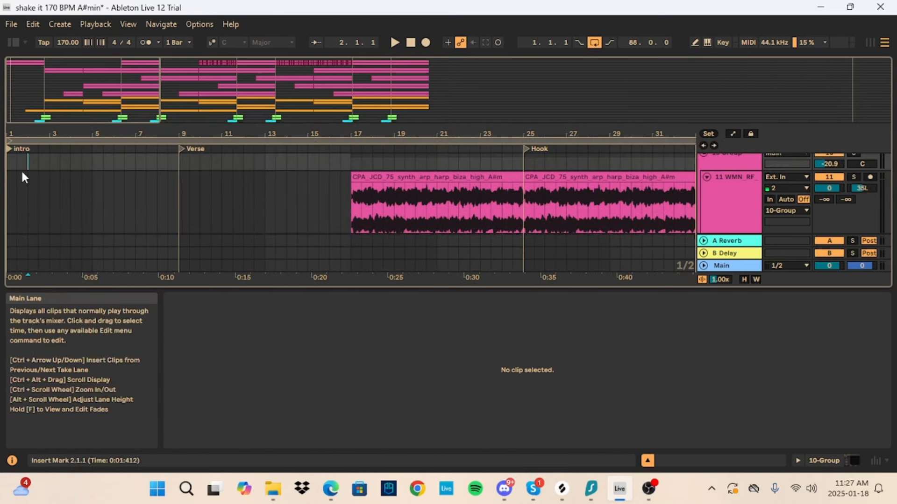
Examine how the melody, vocal, drum and effect tracks are laid out across the intro, verse, hook and outro sections
left_click_drag(20, 94, 20, 73)
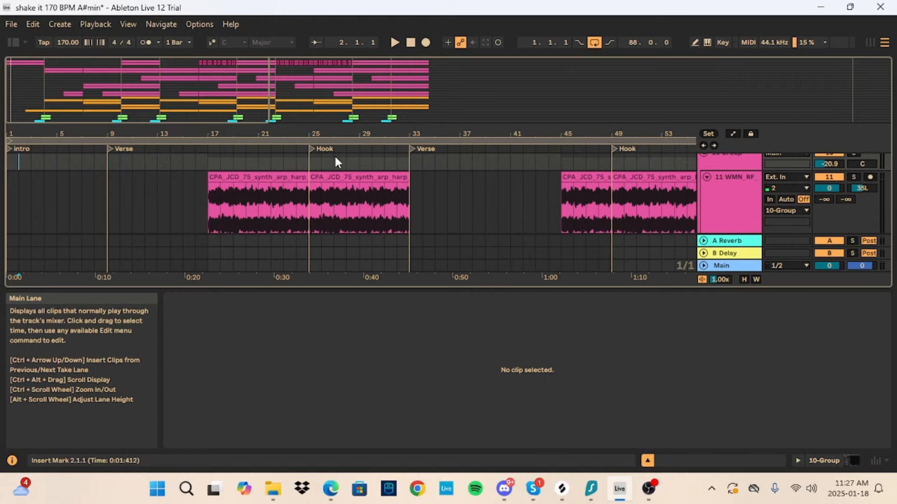
double_click(299, 92)
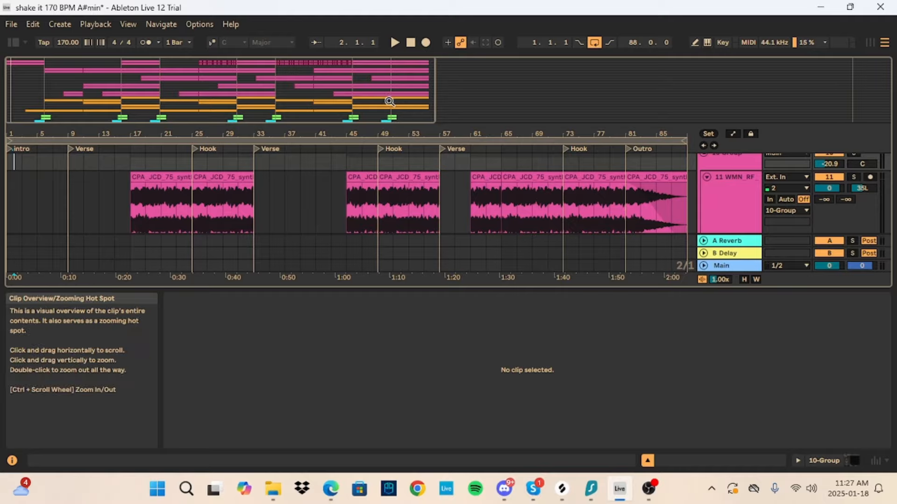
left_click_drag(388, 100, 552, 100)
scroll(137, 185, "up", 3)
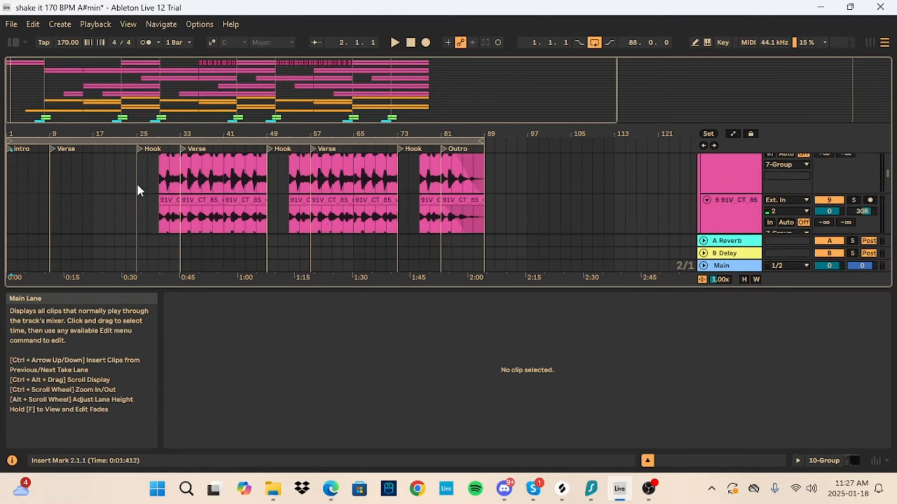
scroll(138, 187, "up", 10)
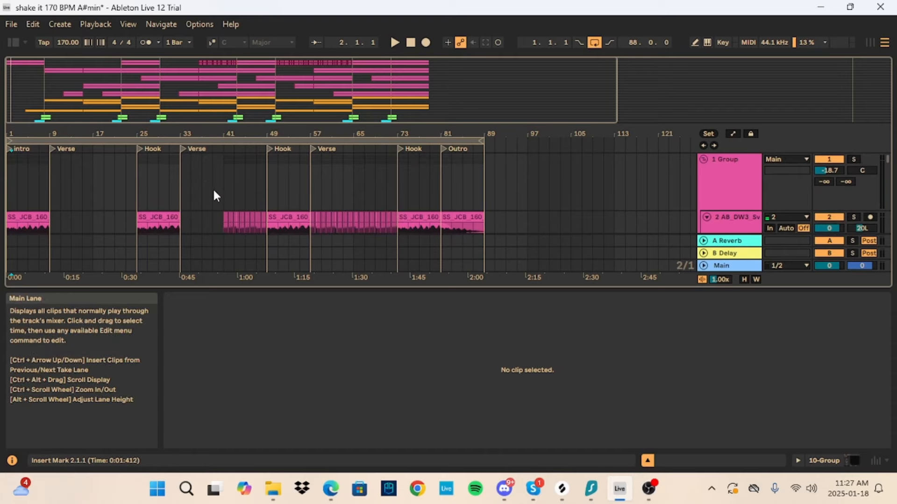
scroll(146, 174, "down", 8)
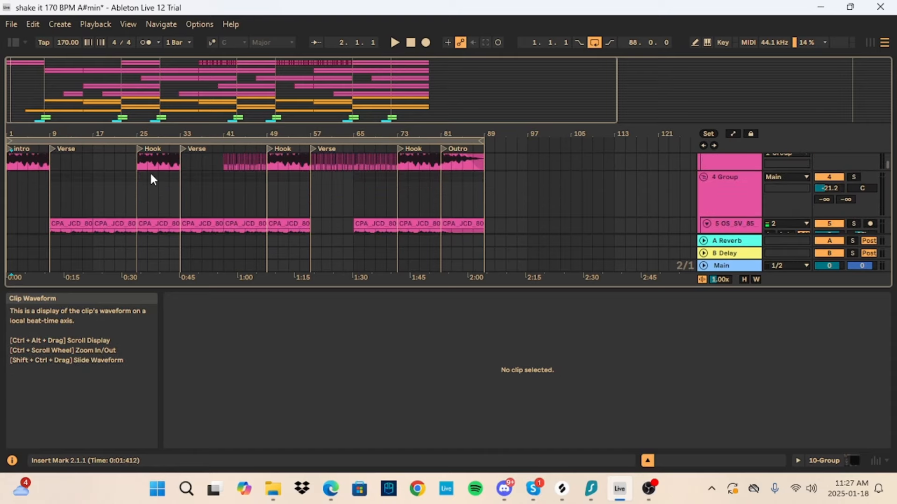
scroll(150, 173, "down", 7)
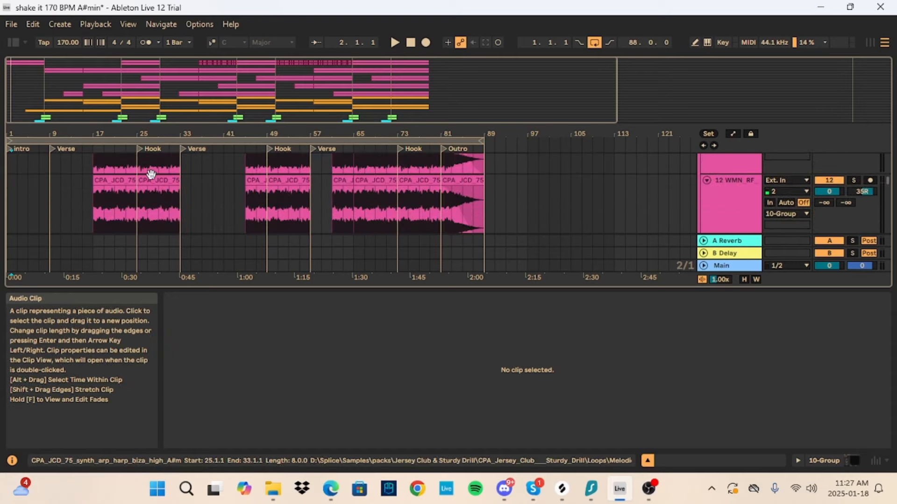
scroll(150, 172, "down", 1)
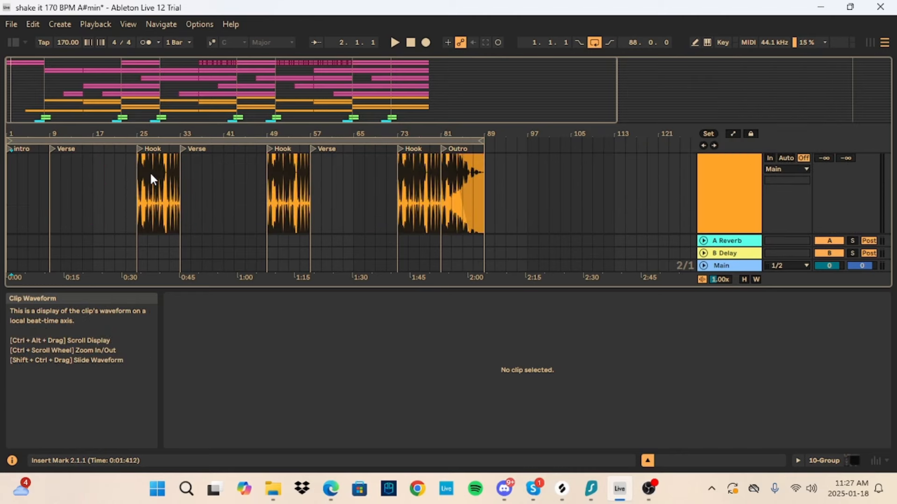
scroll(149, 172, "down", 1)
scroll(150, 172, "down", 2)
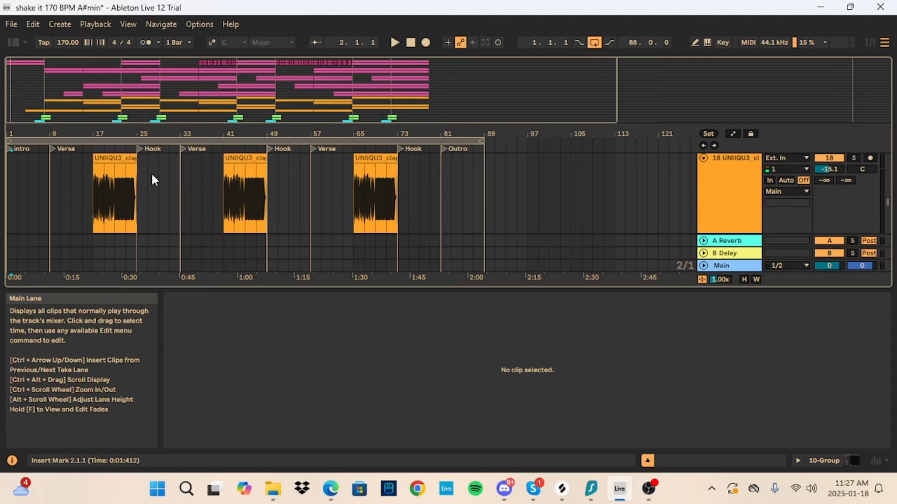
scroll(150, 172, "down", 3)
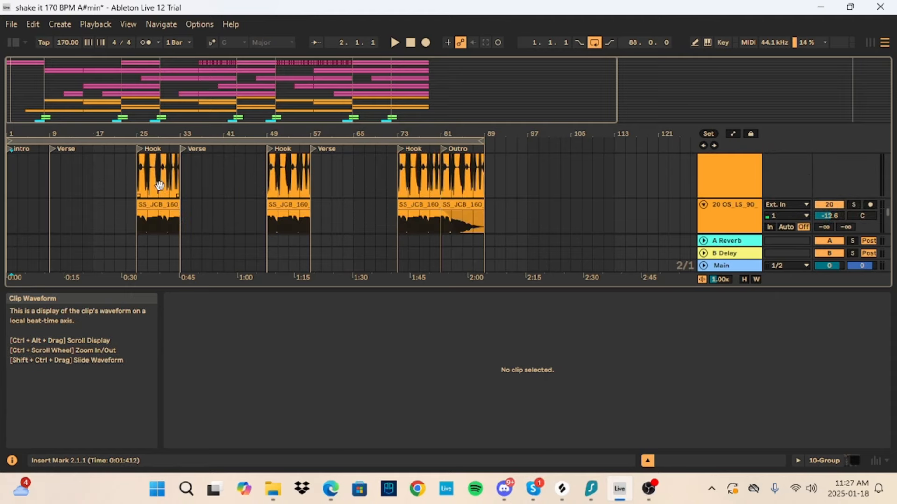
scroll(161, 173, "down", 2)
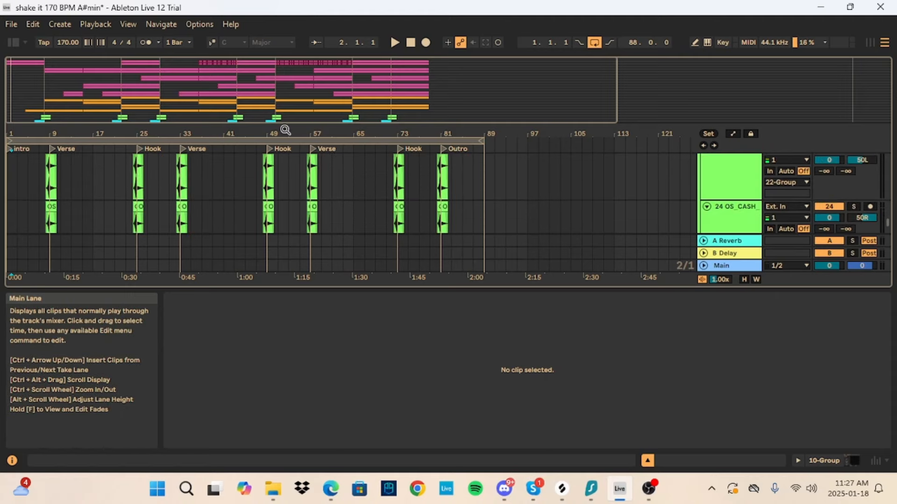
scroll(138, 213, "down", 2)
scroll(148, 210, "up", 1)
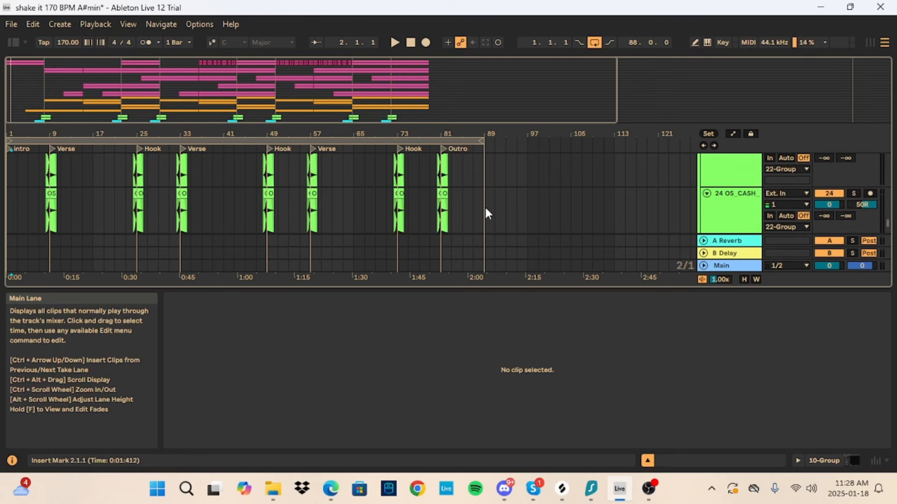
Audition the 4 Group melody on its own from the first verse at bar 9, ending with its solo switched off
left_click_drag(891, 208, 890, 158)
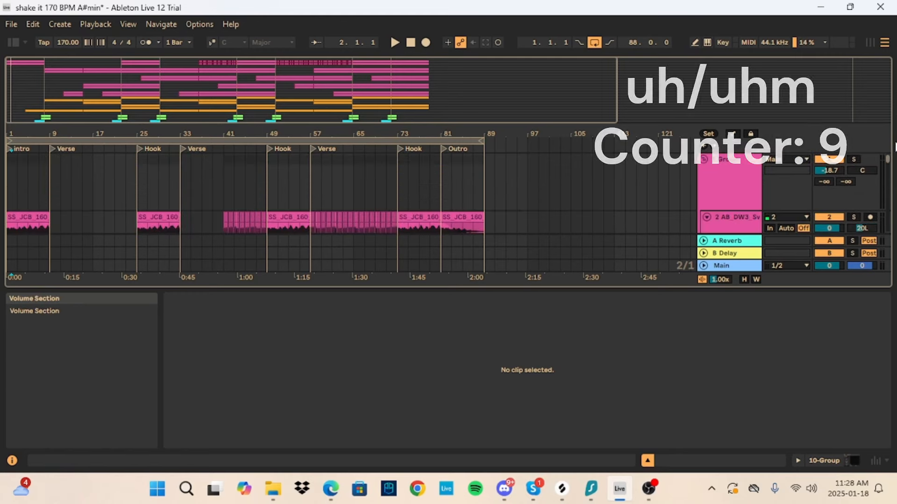
scroll(61, 187, "down", 4)
scroll(54, 170, "down", 2)
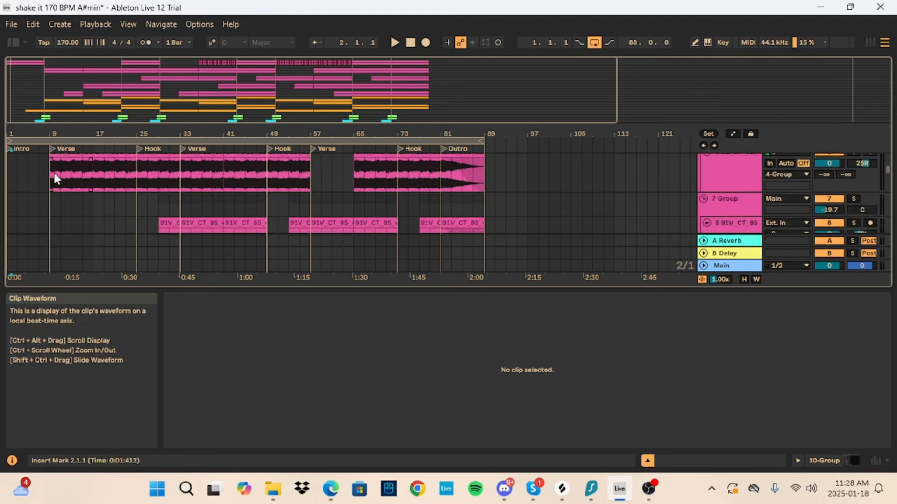
left_click(49, 176)
scroll(58, 169, "up", 1)
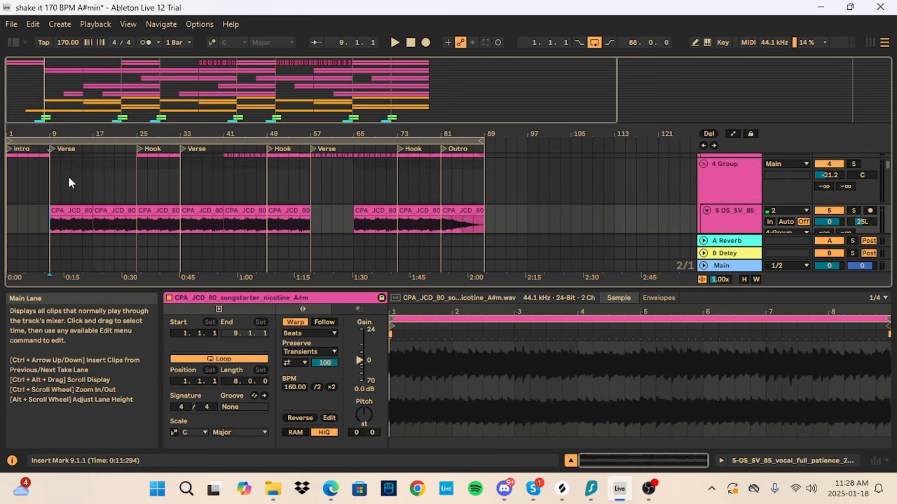
scroll(745, 155, "up", 2)
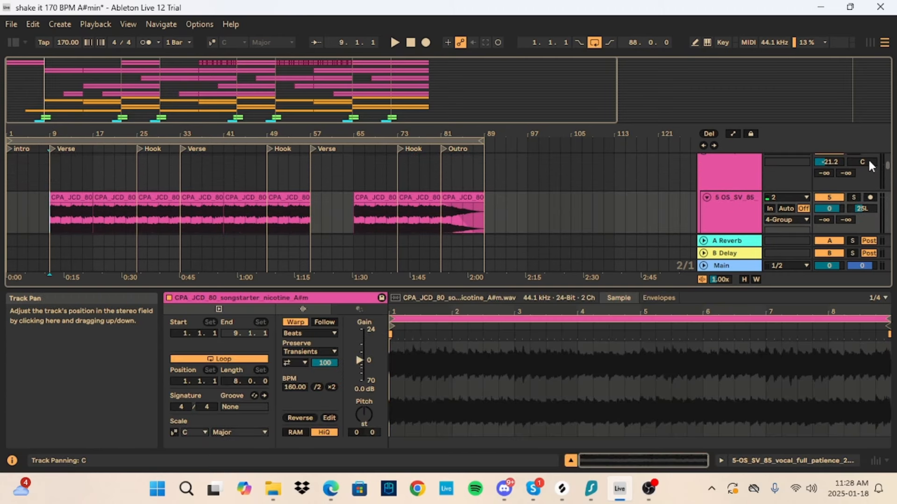
left_click(855, 164)
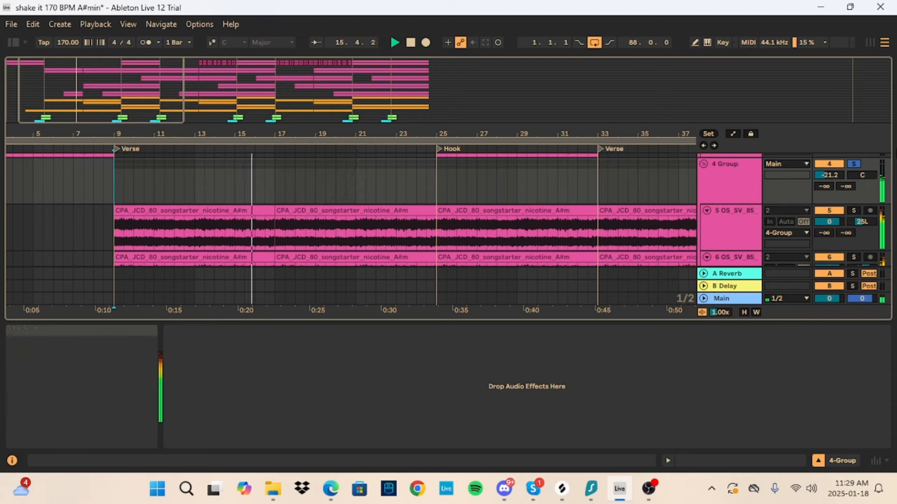
left_click(853, 163)
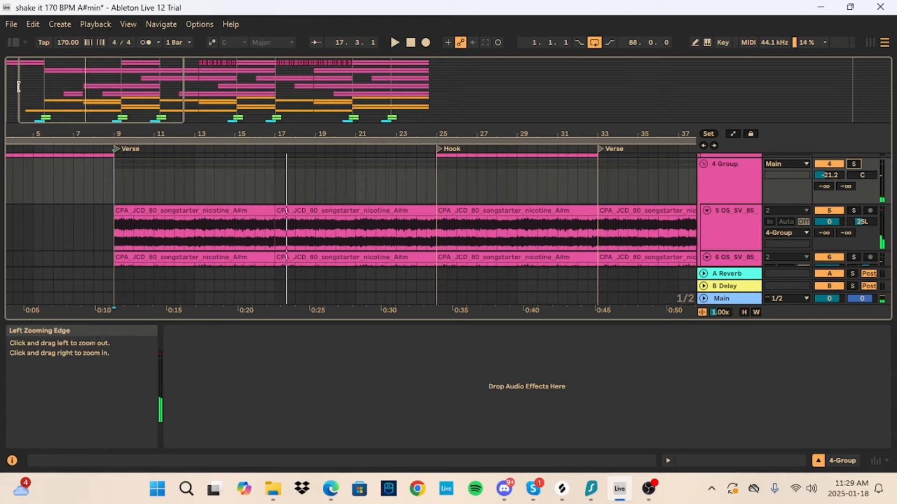
Compare the intro's synth lead layers with the songstarter and vocal layers in the first verse and hook
left_click_drag(18, 86, 14, 57)
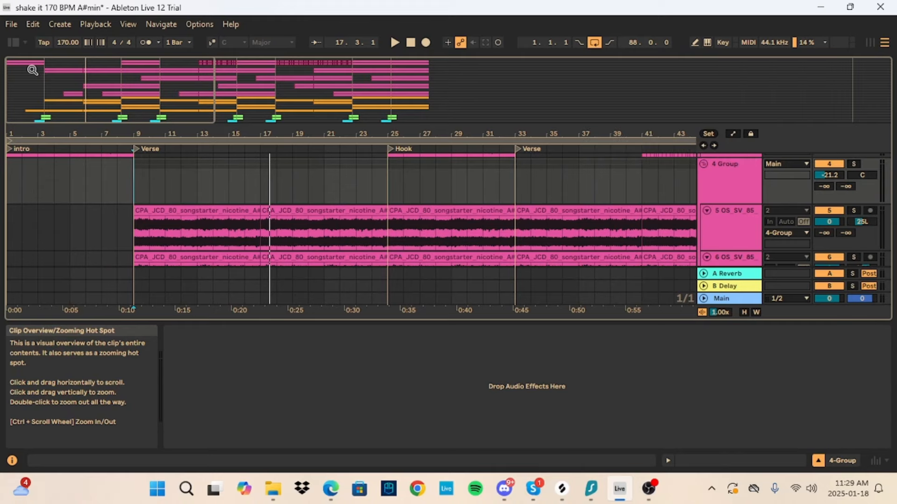
scroll(99, 198, "up", 2)
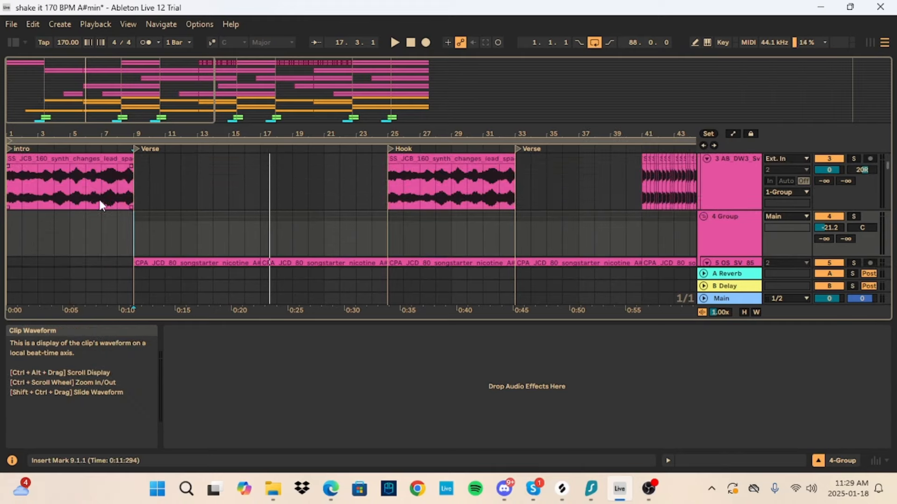
scroll(99, 198, "down", 4)
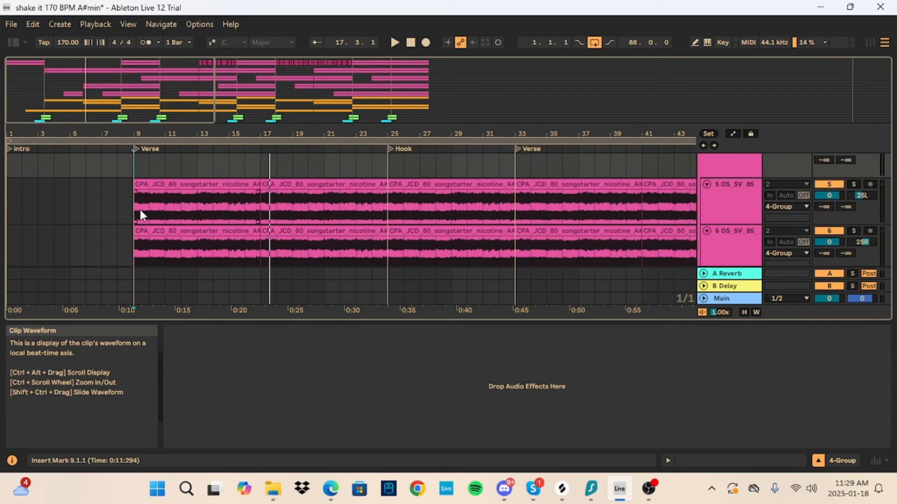
scroll(140, 211, "up", 3)
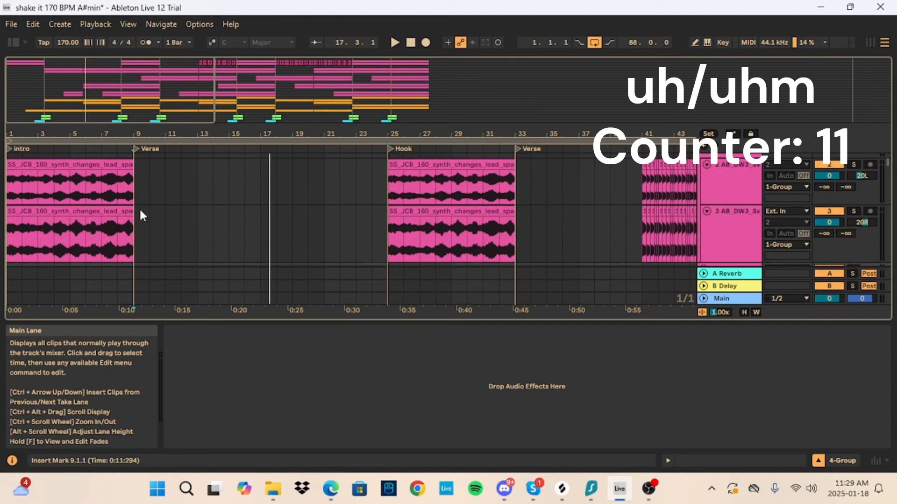
scroll(140, 215, "down", 1)
scroll(140, 211, "down", 10)
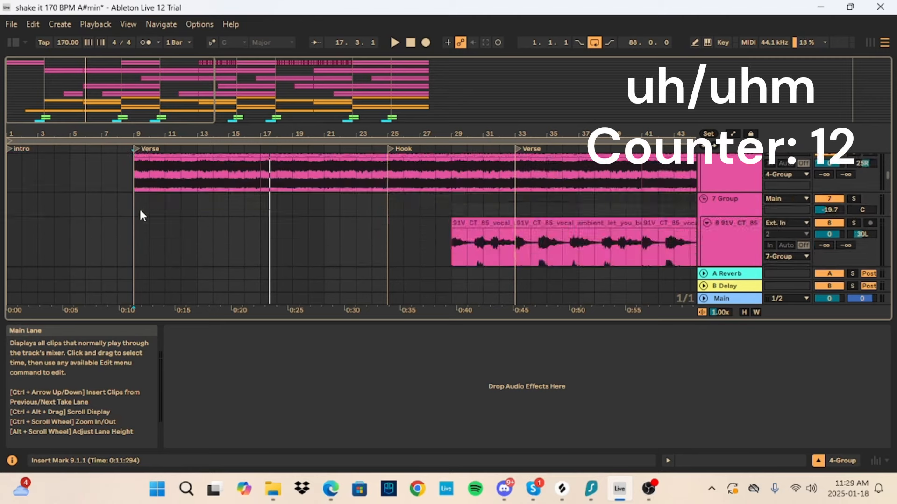
Audition the 13 Group synth pad on its own from bar 13, ending with its solo switched off
scroll(138, 214, "up", 2)
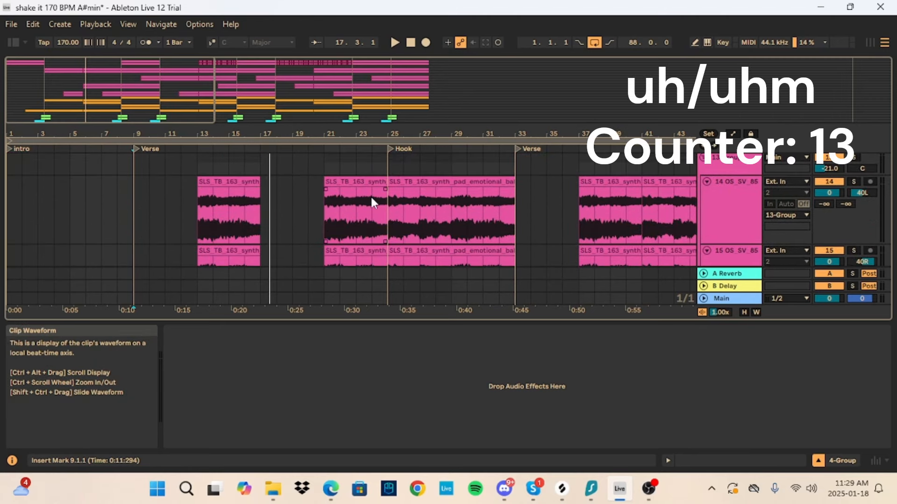
scroll(371, 196, "down", 1)
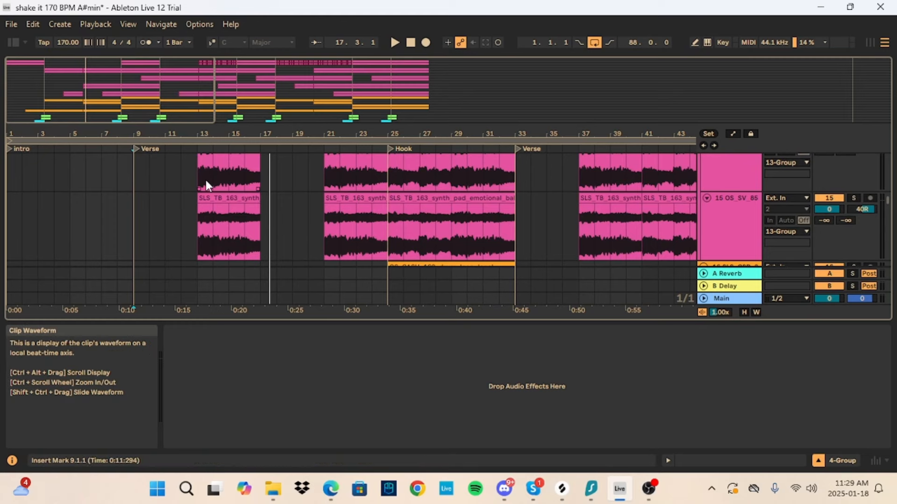
scroll(262, 202, "up", 1)
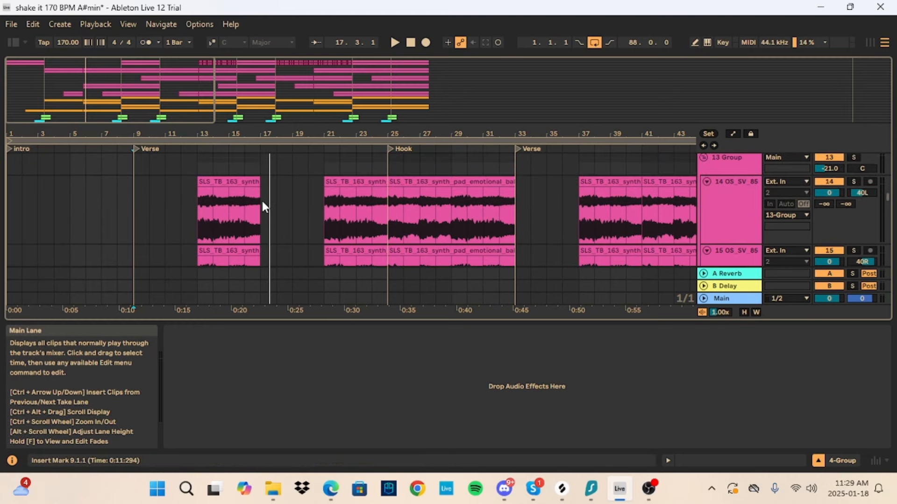
left_click(724, 204)
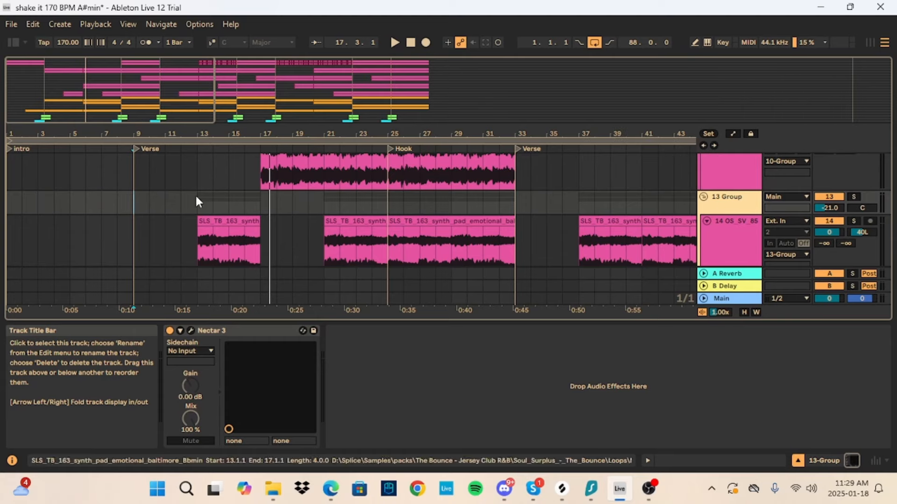
left_click_drag(192, 134, 299, 165)
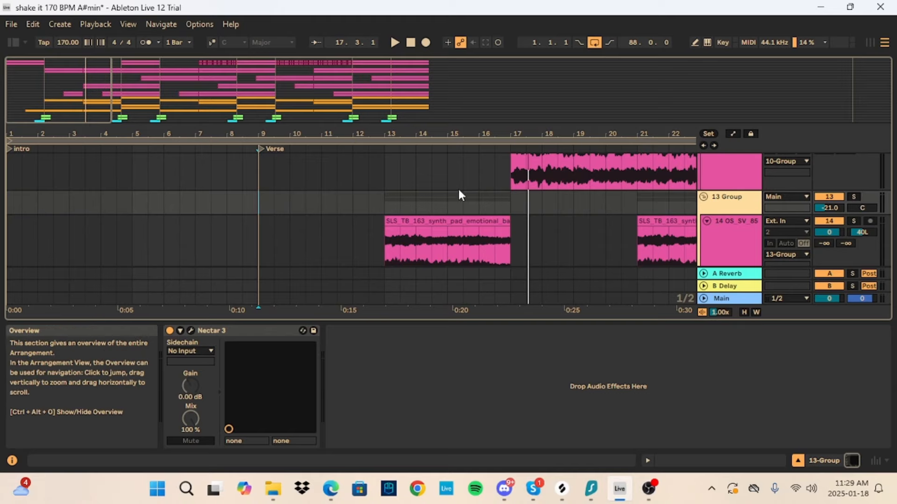
left_click(387, 205)
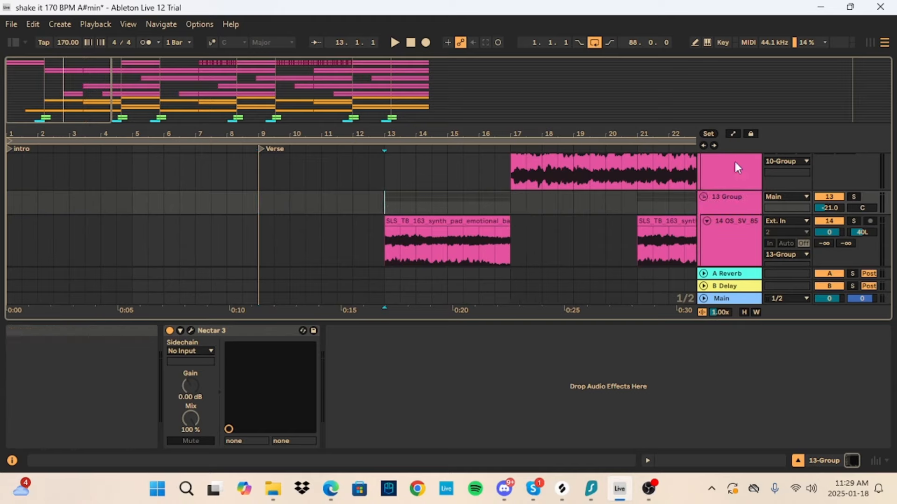
key("space")
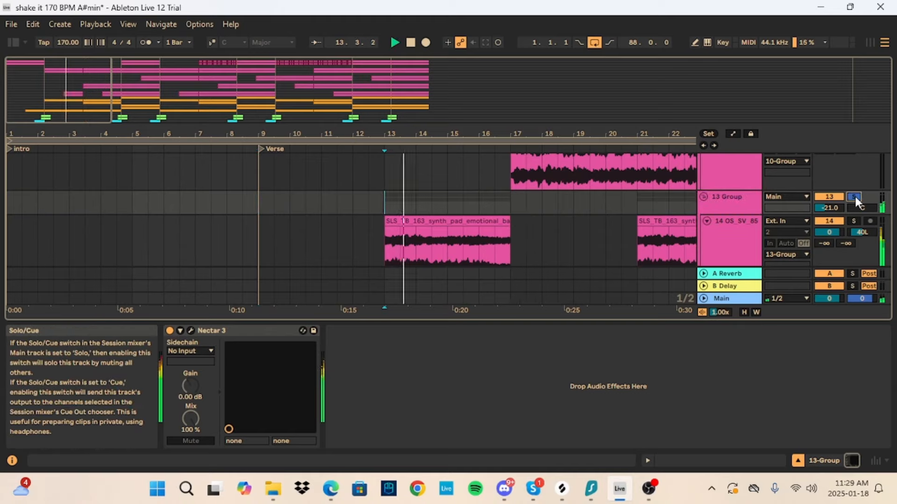
scroll(800, 196, "down", 2)
scroll(796, 190, "up", 2)
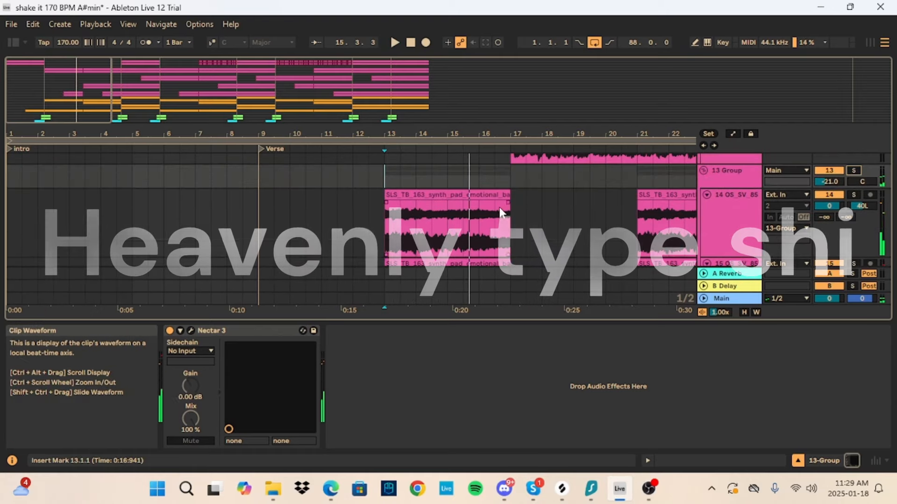
Look back over the songstarter, vocal and harp layers of the first verse, and briefly play the arrangement from bar 13
scroll(499, 209, "up", 2)
scroll(498, 205, "up", 3)
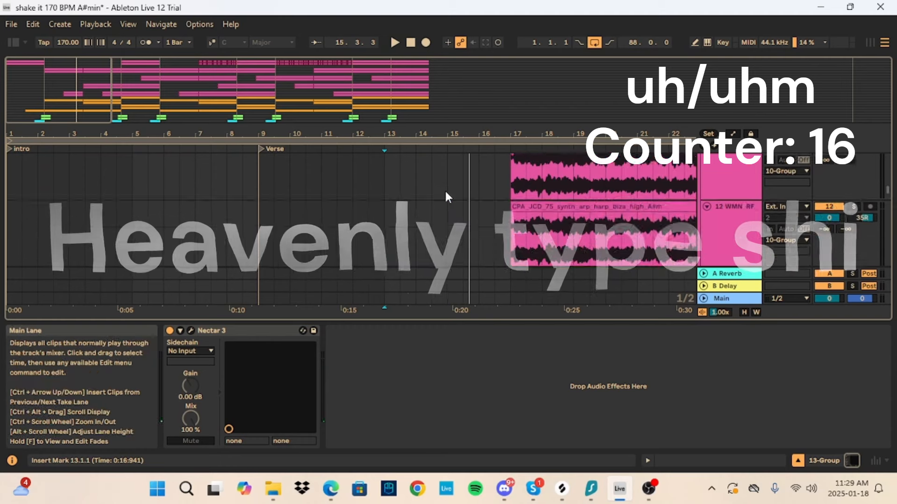
scroll(509, 182, "up", 6)
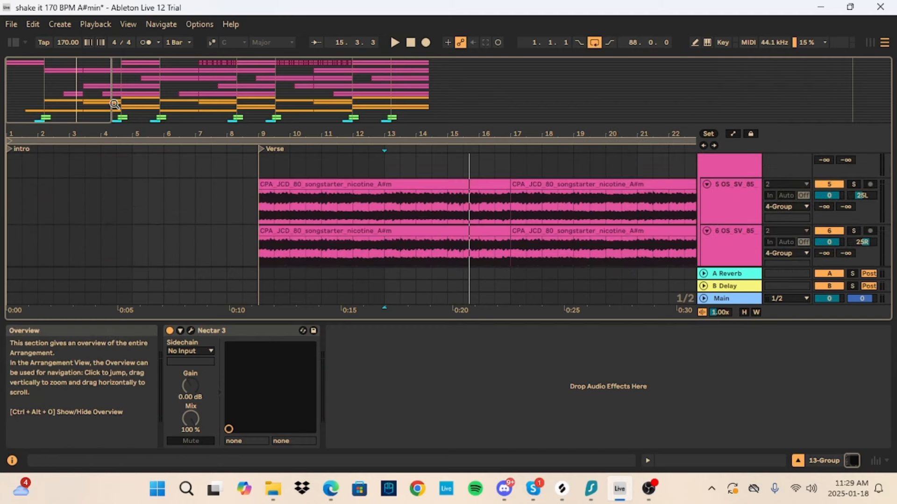
left_click_drag(100, 99, 294, 219)
scroll(298, 210, "down", 6)
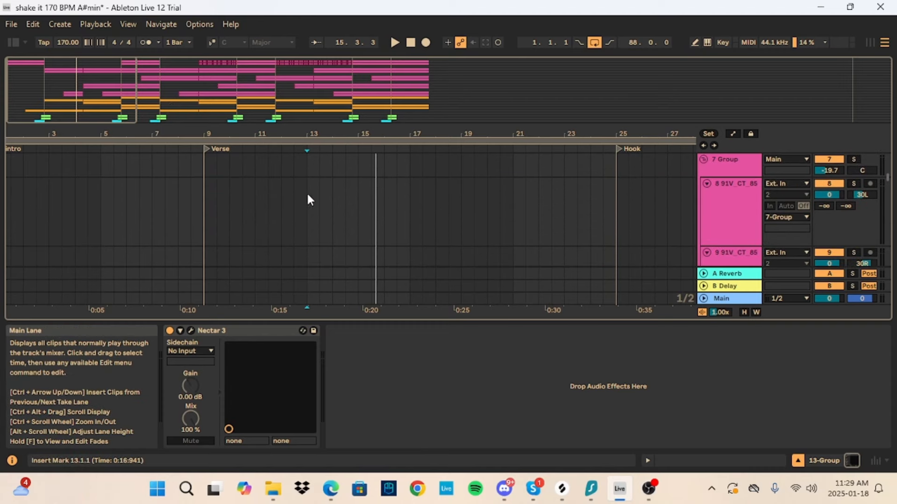
scroll(327, 203, "down", 1)
key("space")
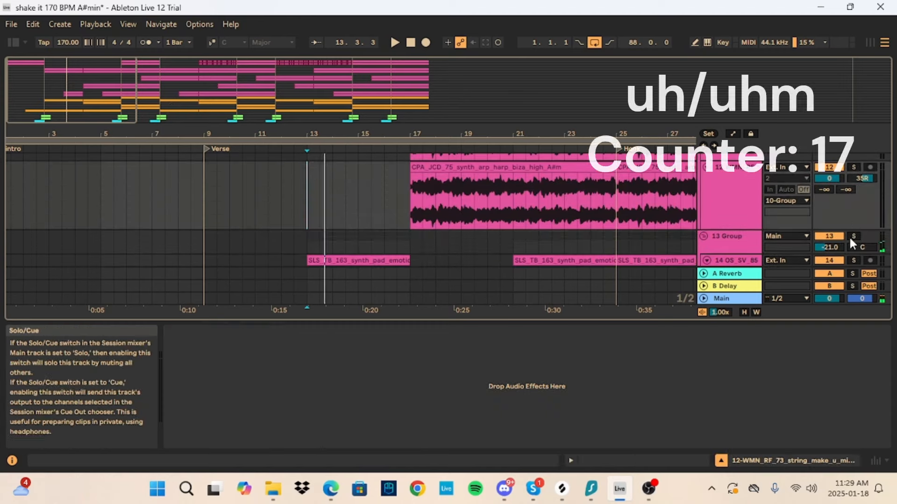
scroll(467, 207, "up", 2)
key("space")
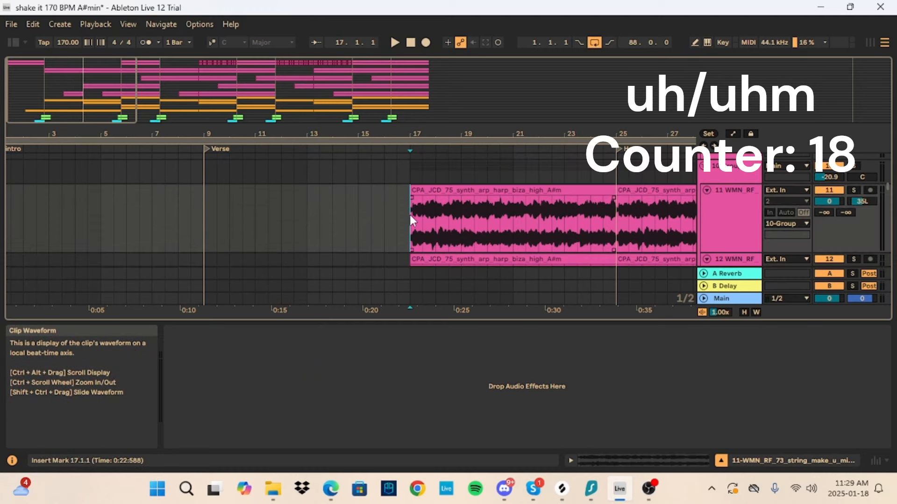
Audition the 10 Group harp arp soloed from bar 17 up to the hook, then play it in the full mix
left_click(408, 212)
left_click(854, 166)
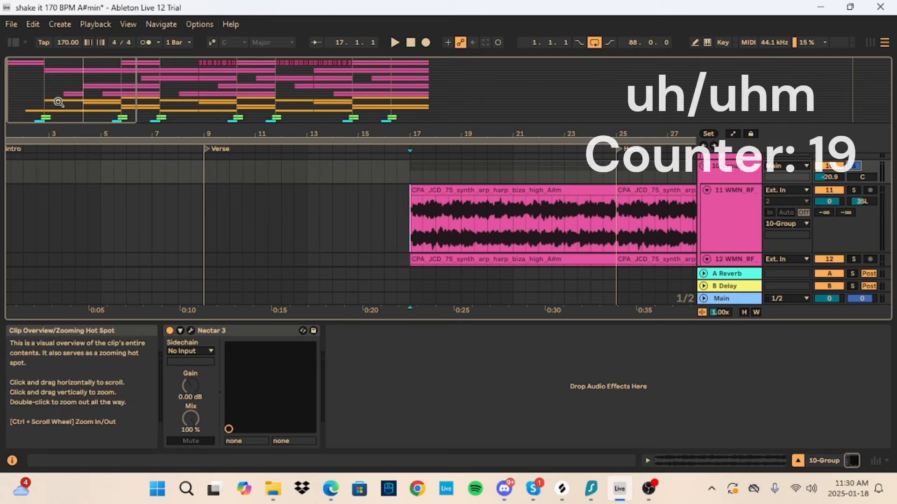
left_click_drag(21, 105, 26, 121)
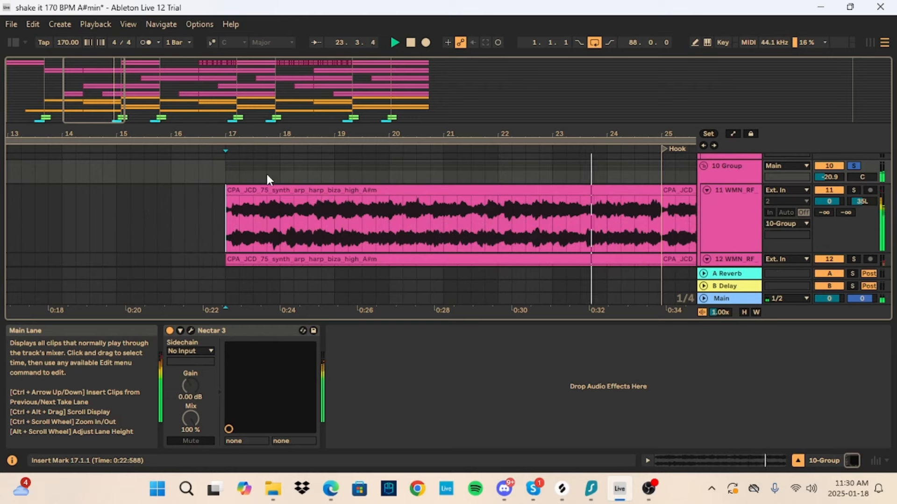
left_click(852, 166)
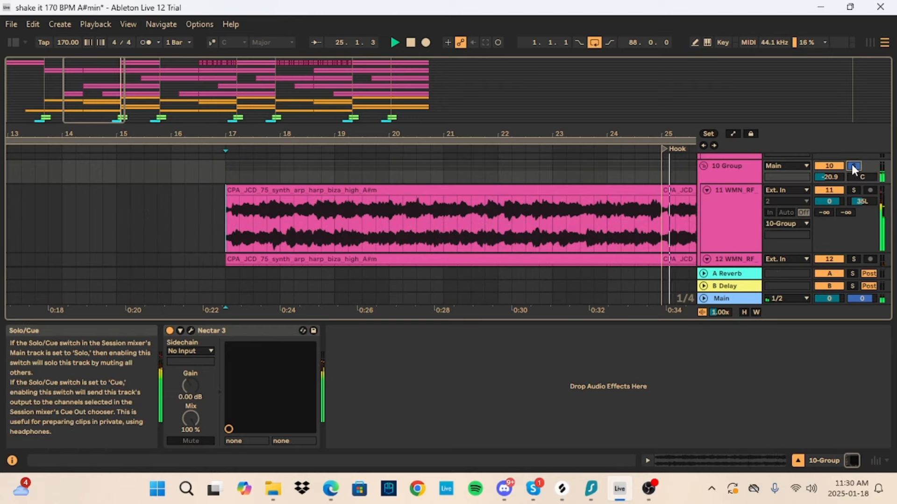
left_click_drag(410, 134, 413, 106)
key("space")
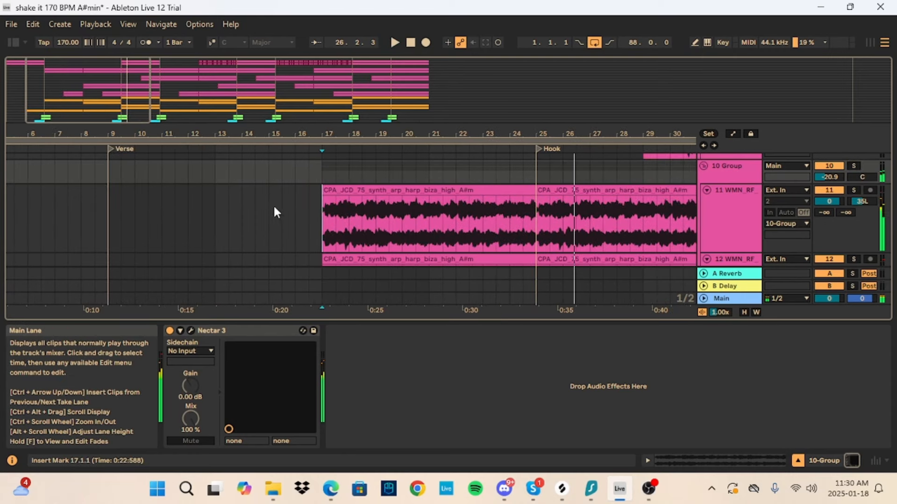
Examine the synth pad clips before the hook and select bars 21 to 25 on track 15
scroll(267, 210, "down", 6)
scroll(280, 209, "up", 1)
scroll(302, 200, "up", 4)
scroll(303, 200, "down", 3)
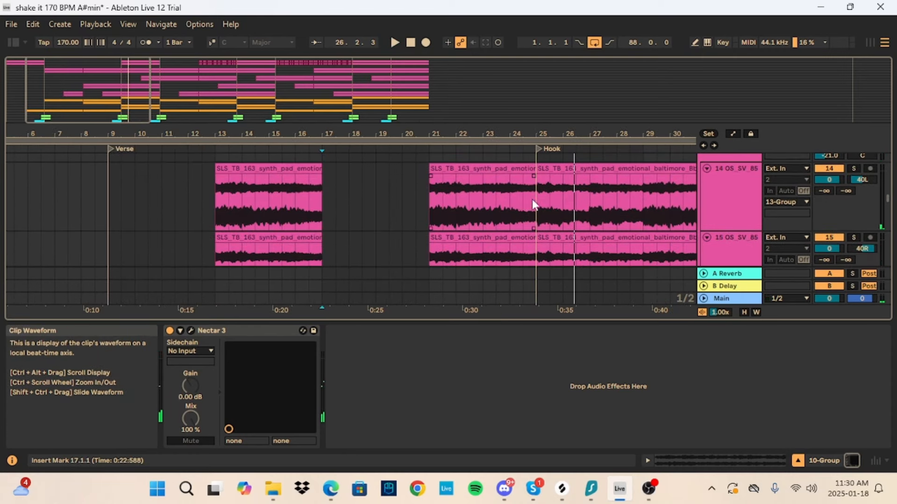
left_click_drag(219, 203, 539, 248)
Examine the wider arrangement from the songstarter and vocal layers down to the drum and effect tracks
left_click_drag(134, 116, 133, 84)
scroll(277, 239, "up", 2)
scroll(276, 238, "up", 10)
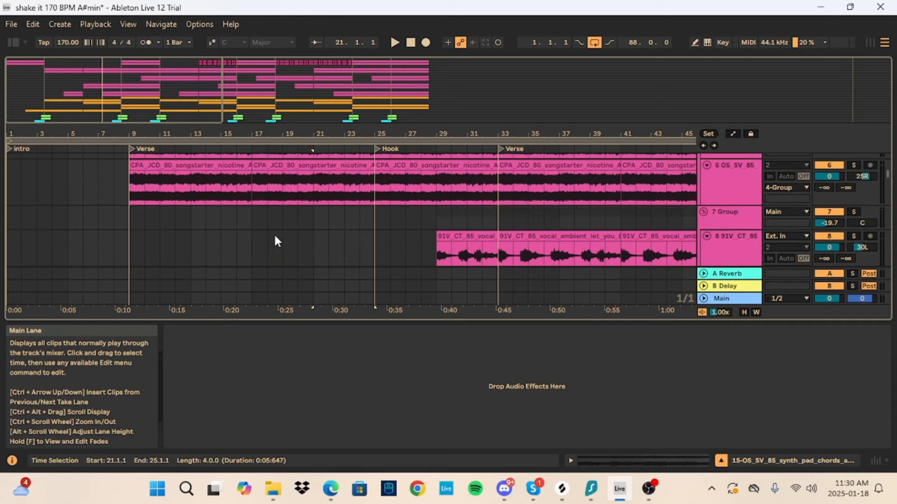
scroll(260, 229, "down", 10)
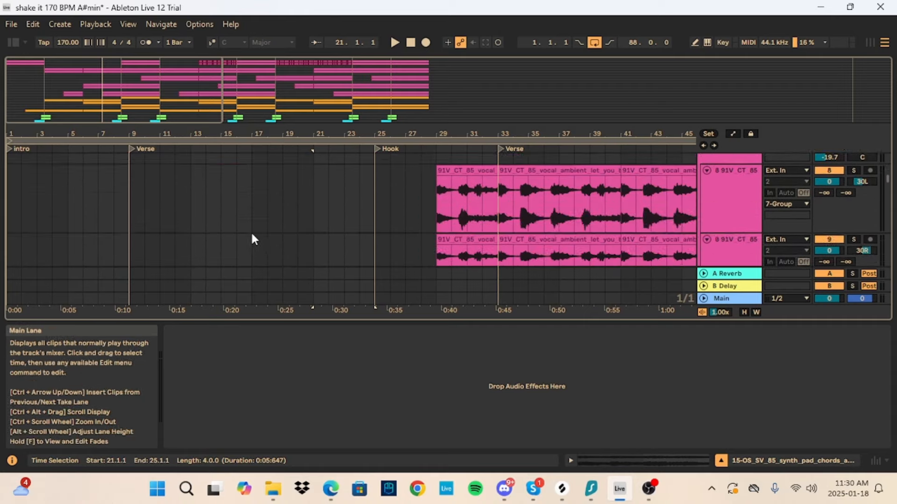
scroll(248, 239, "down", 6)
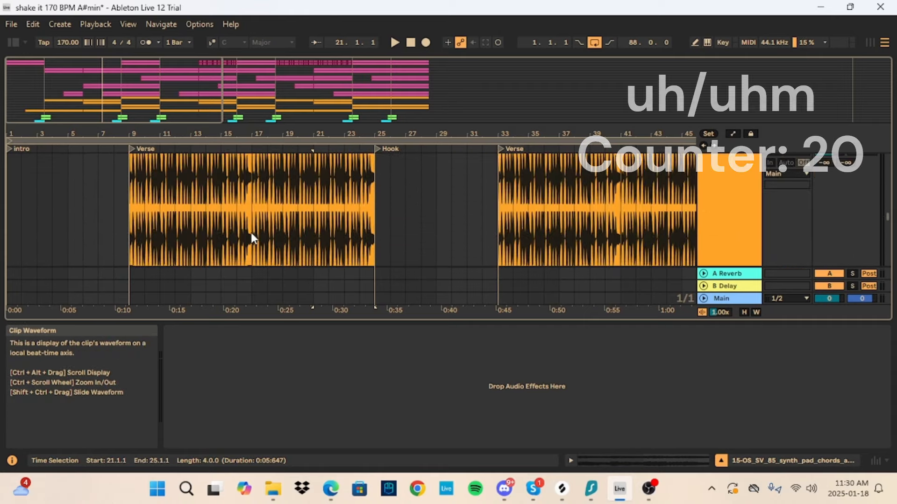
scroll(249, 255, "down", 6)
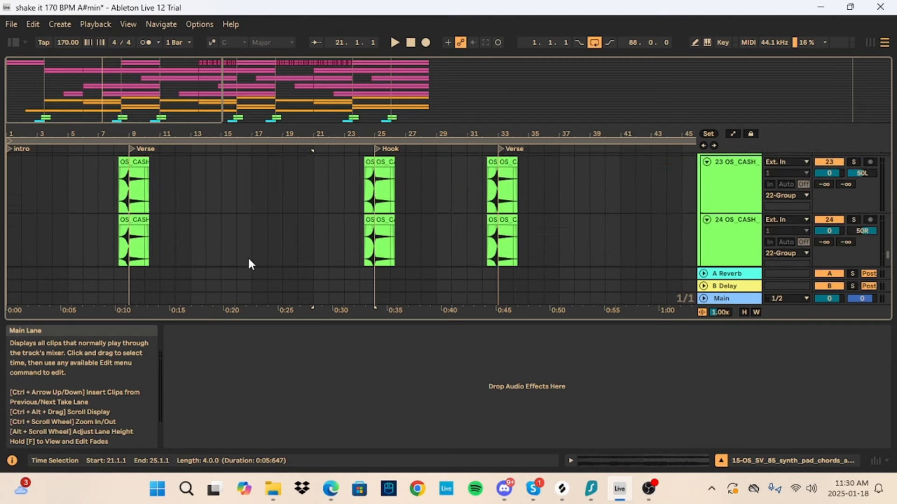
Audition the 808 bass on track 21 soloed from its entry at bar 5
scroll(253, 262, "up", 8)
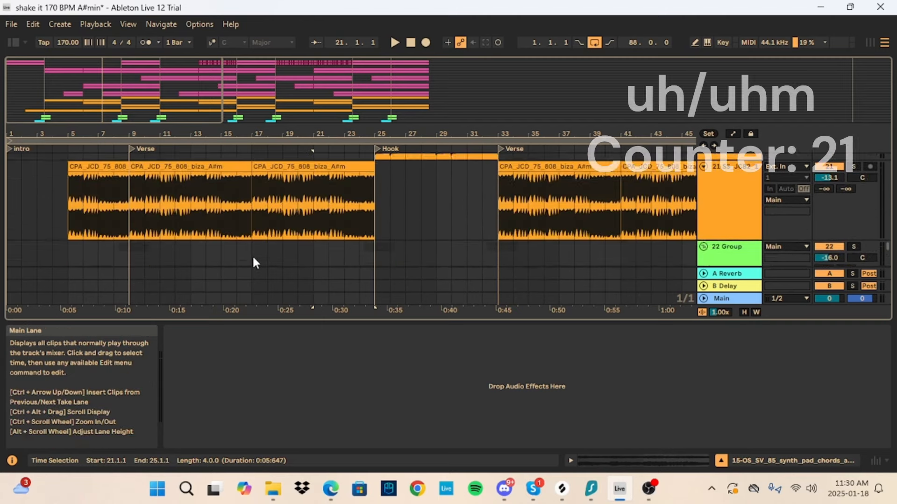
scroll(248, 254, "down", 2)
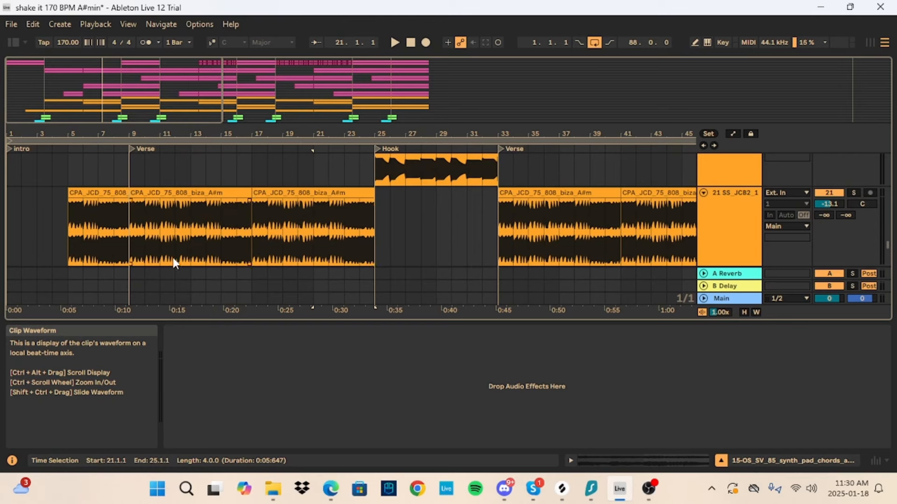
left_click(78, 248)
left_click(69, 237)
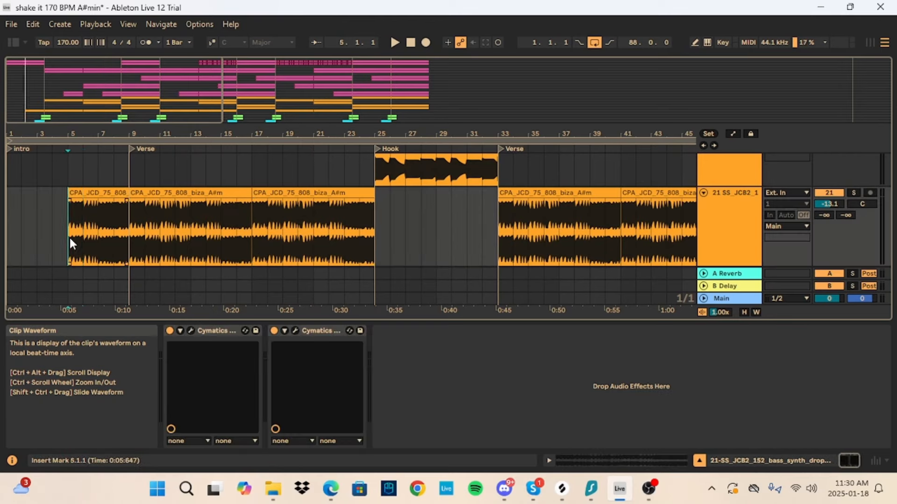
left_click(854, 193)
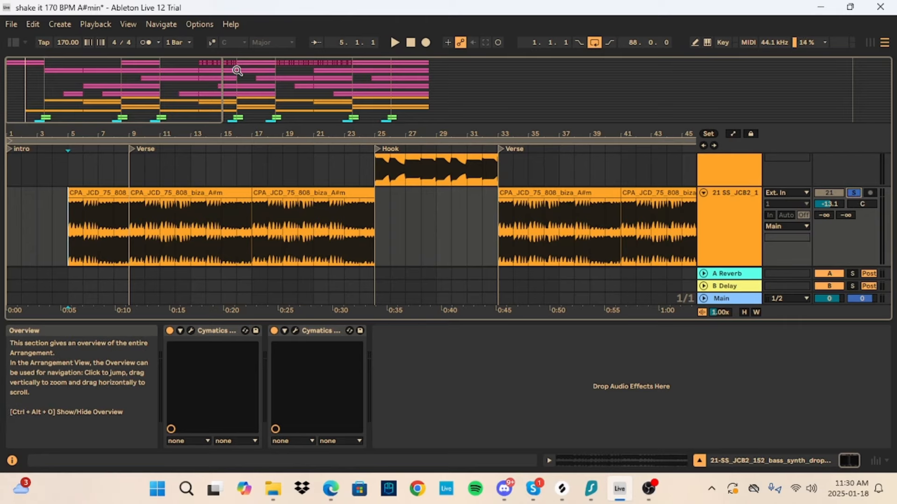
key("space")
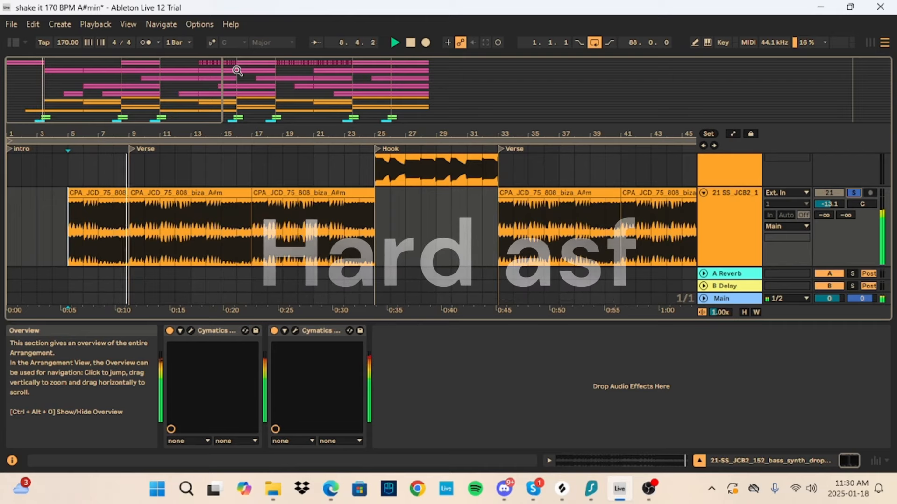
Bypass both Cymatics effects on the 808 track, replay it from bar 5 for comparison, and switch off its solo
left_click(170, 331)
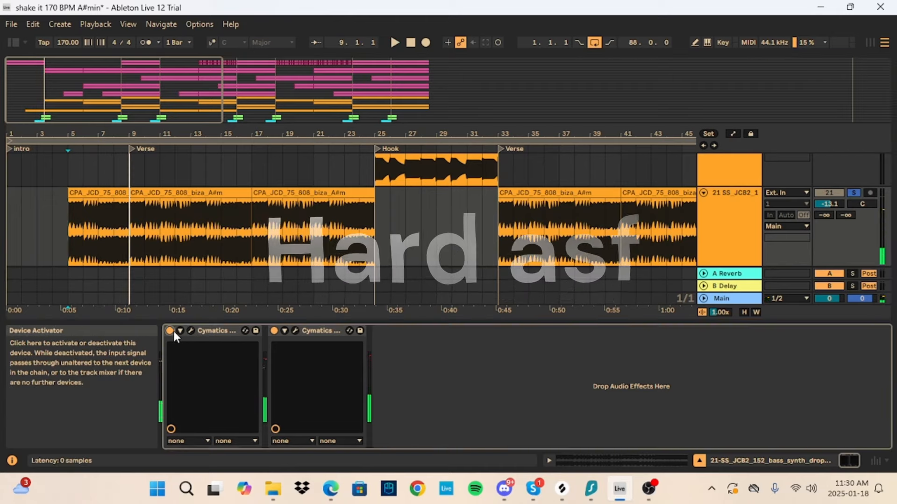
left_click(275, 331)
key("space")
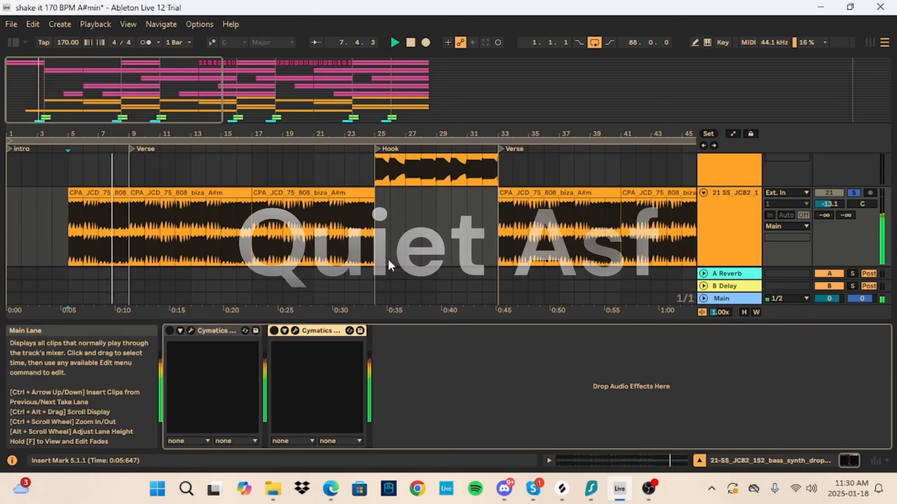
key("space")
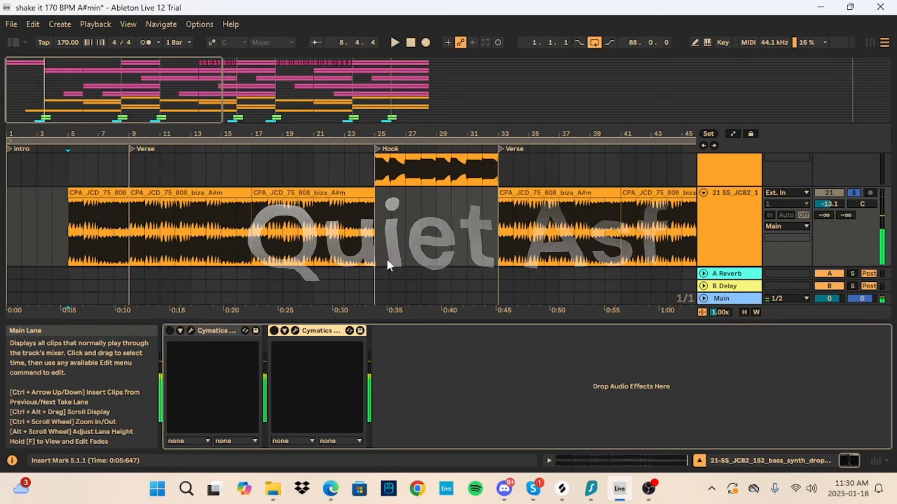
left_click(853, 192)
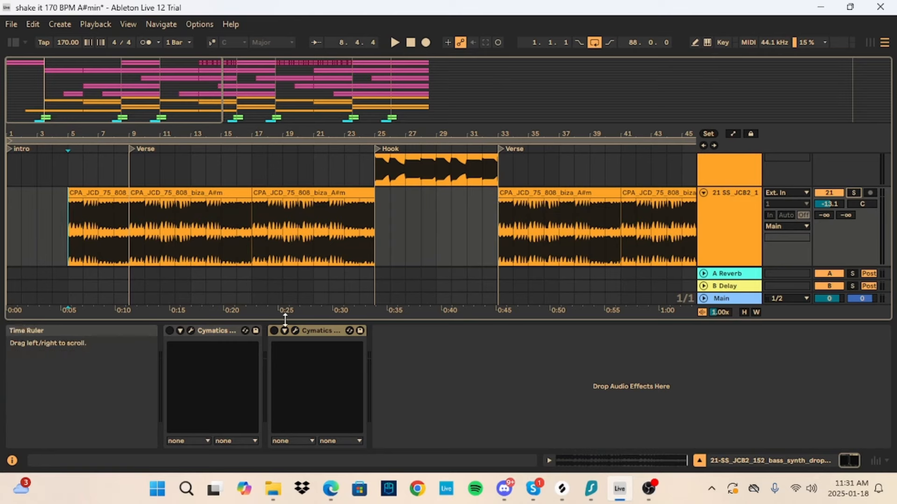
Reactivate both Cymatics effects on the 808 track and open the Cymatics Diablo plug-in, placing its window lower on the screen
left_click(239, 332)
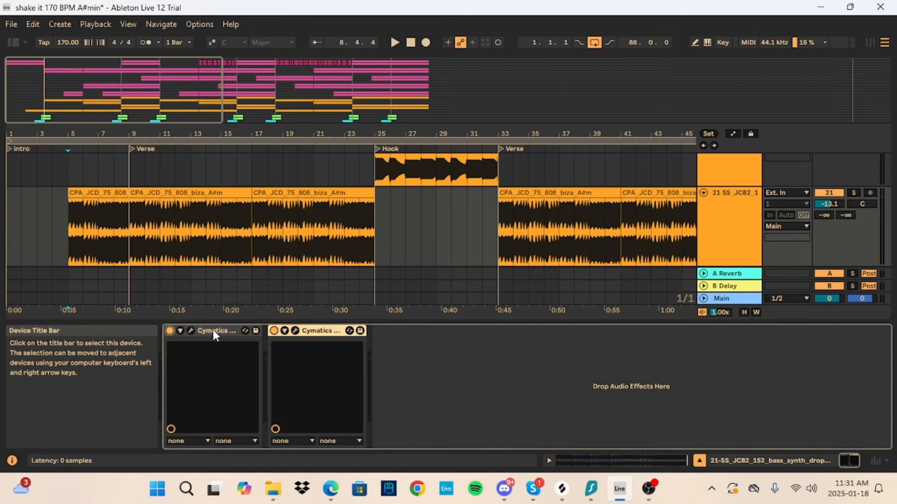
left_click(192, 331)
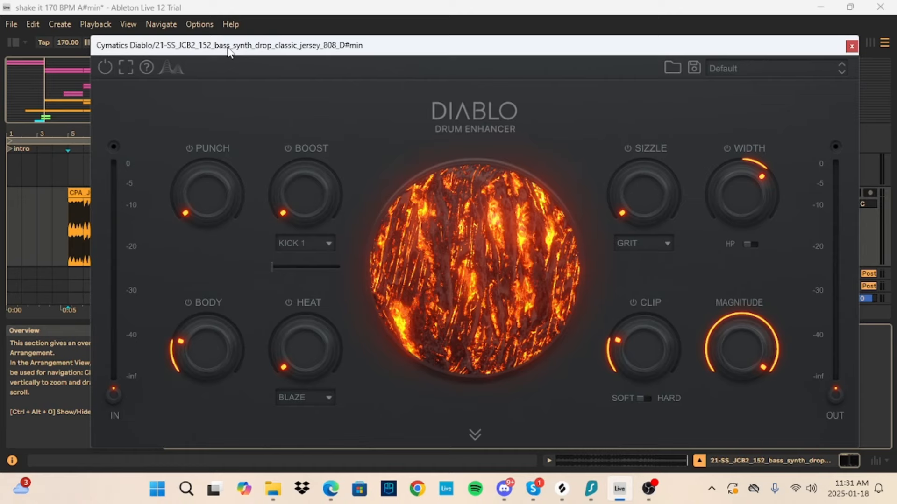
left_click_drag(228, 51, 218, 106)
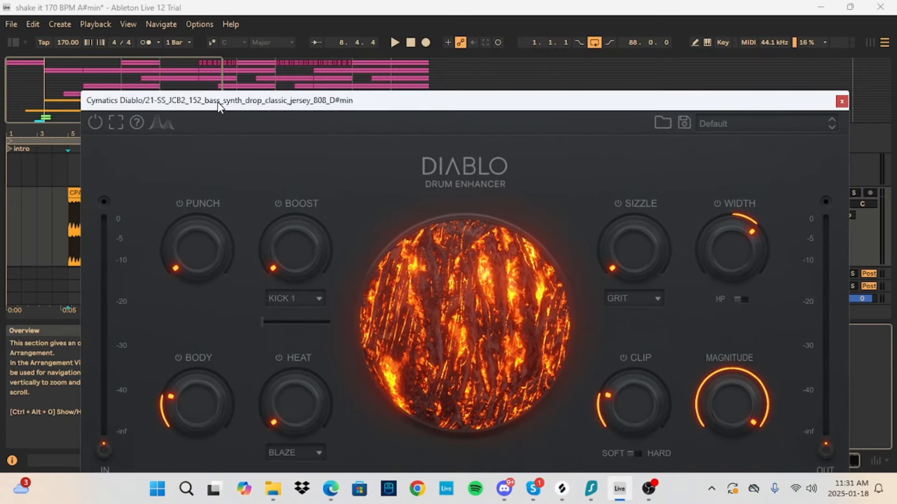
mouse_move(193, 395)
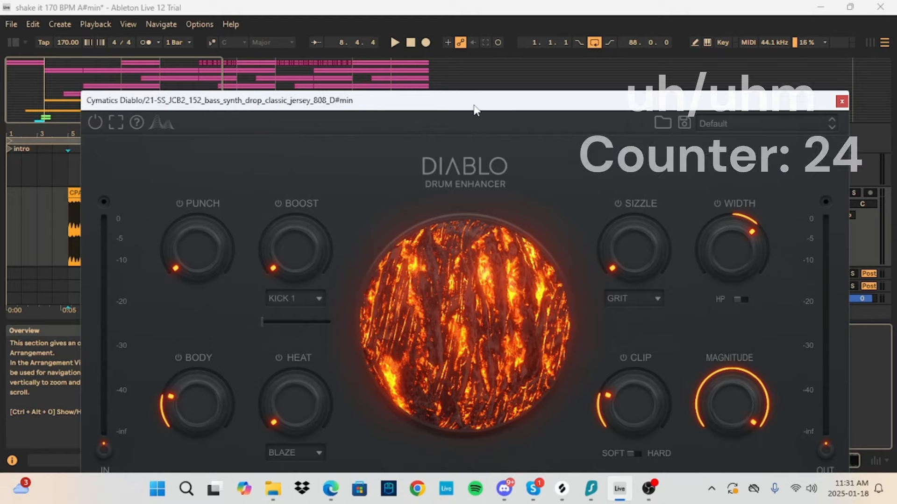
Examine the Cymatics Diablo settings on the 808 track, set the insert marker to bar 5, and move the plug-in window out of the way
left_click_drag(475, 110, 464, 58)
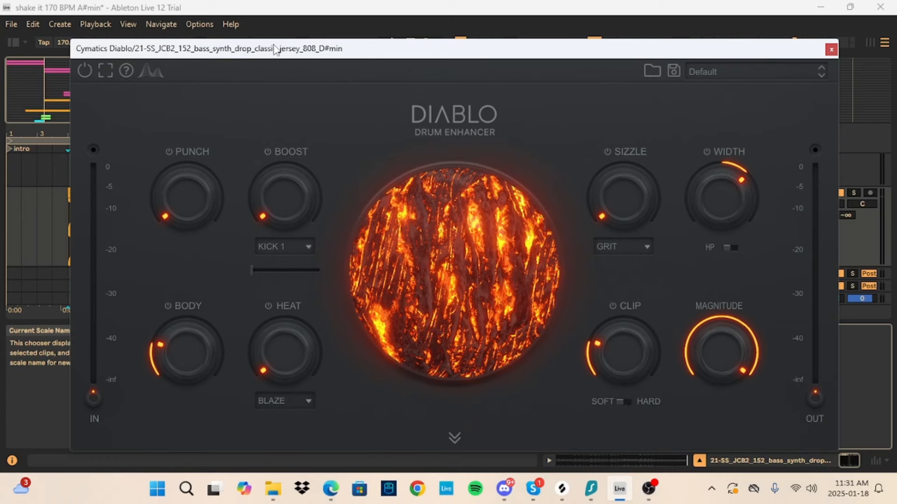
left_click_drag(275, 45, 368, 25)
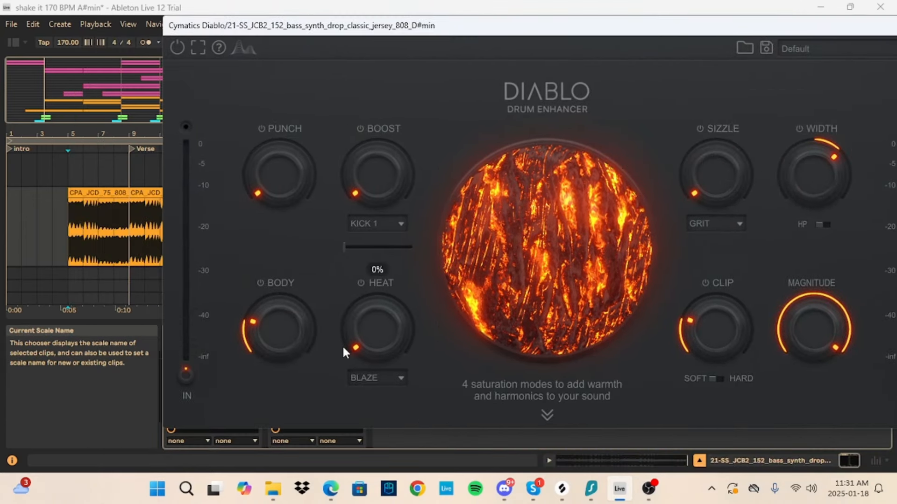
mouse_move(271, 334)
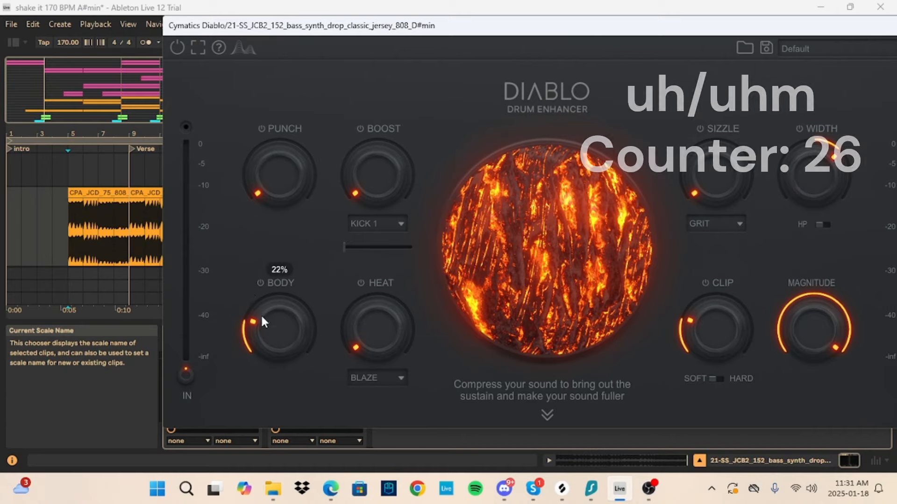
left_click(142, 228)
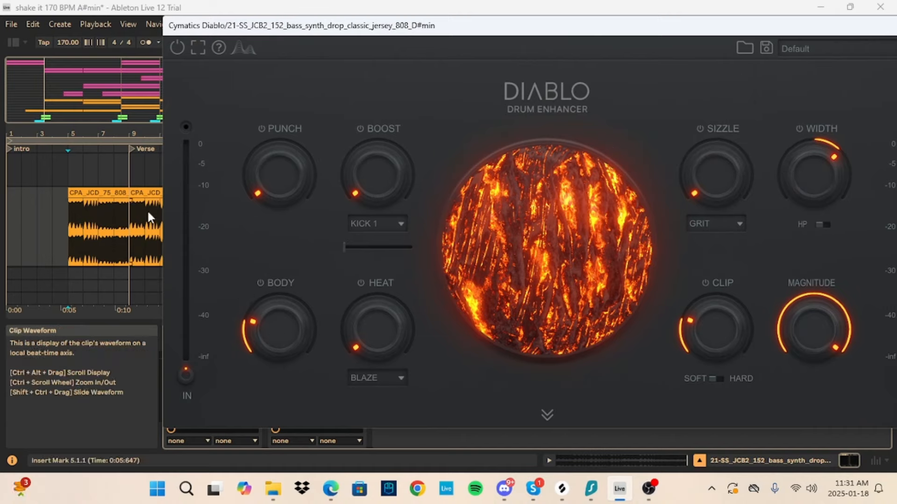
left_click(68, 233)
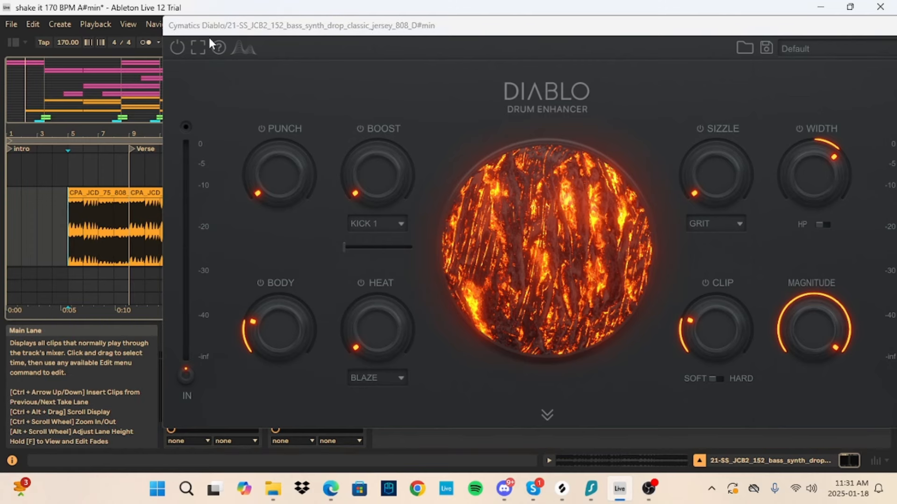
left_click_drag(211, 32, 592, 413)
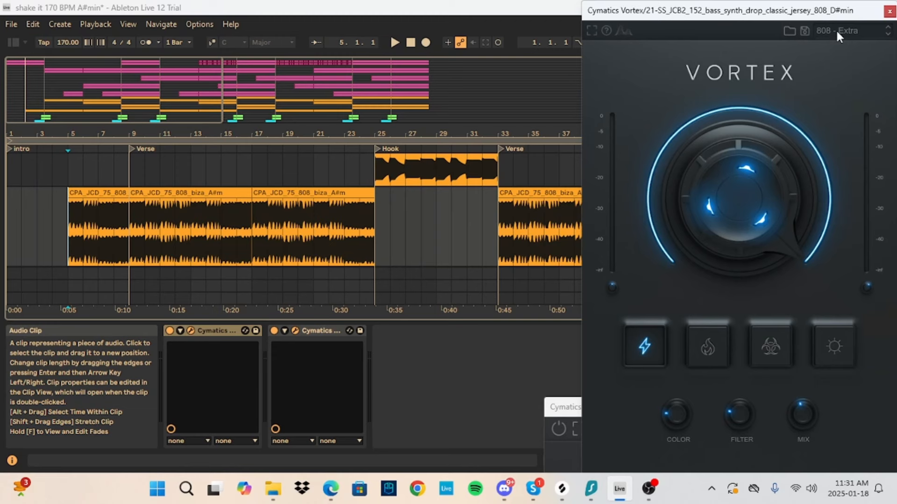
Browse the factory 808 presets in Cymatics Vortex, keeping 808 - Extra selected
left_click(836, 29)
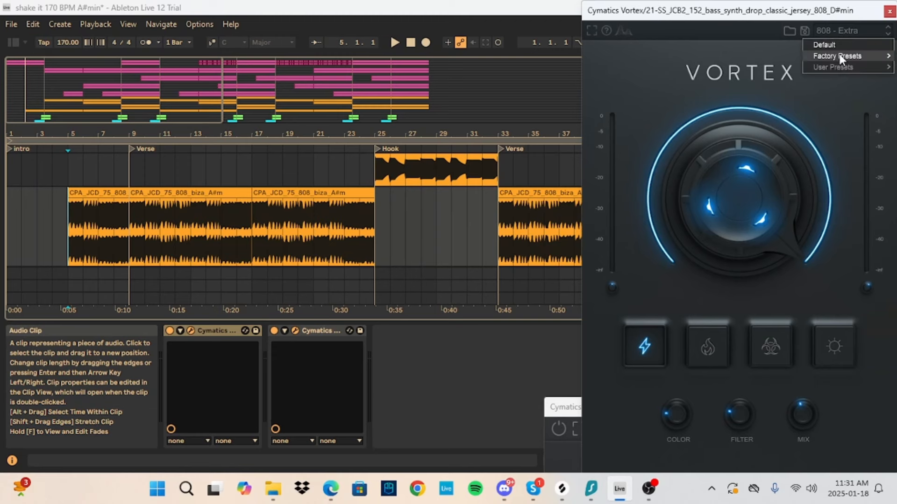
mouse_move(834, 59)
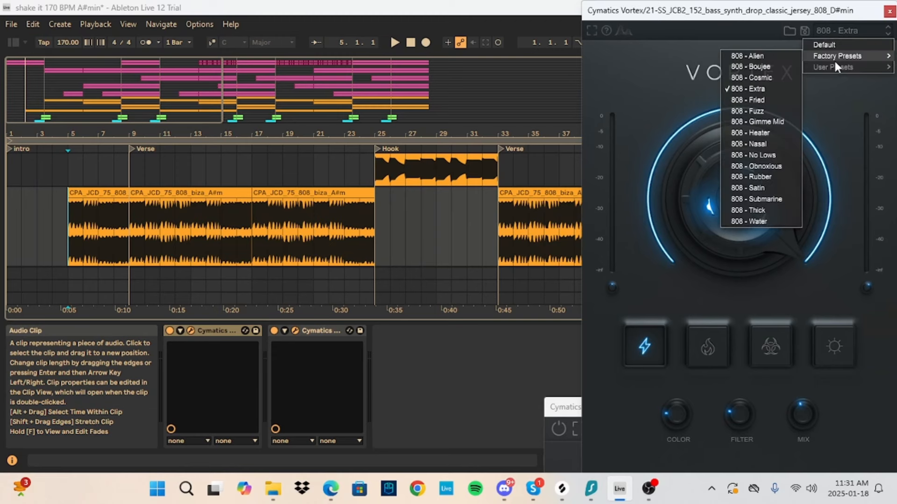
left_click(853, 128)
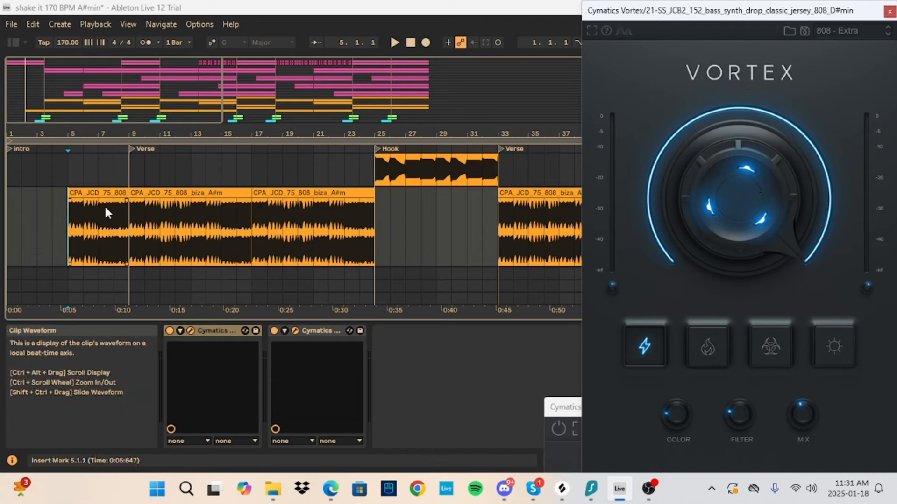
Play the full mix from bar 5 with the 808 effects active, and stop it after the Verse begins
key("space")
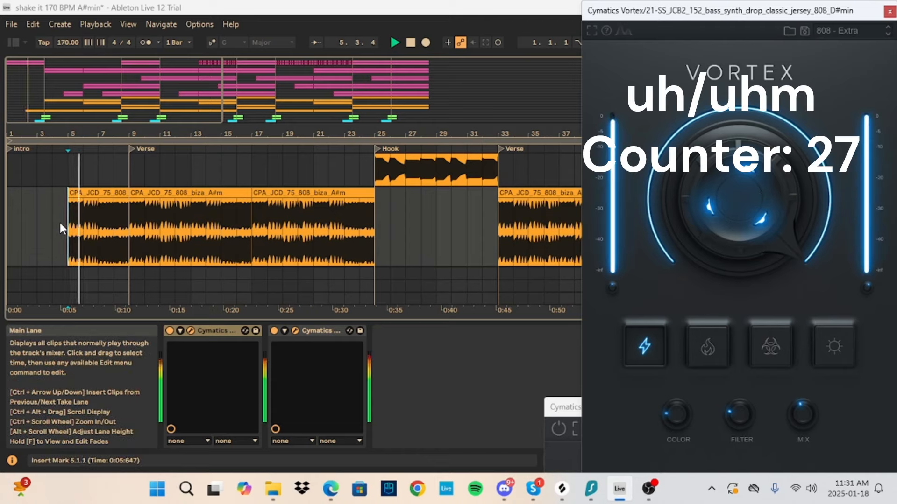
left_click(92, 237)
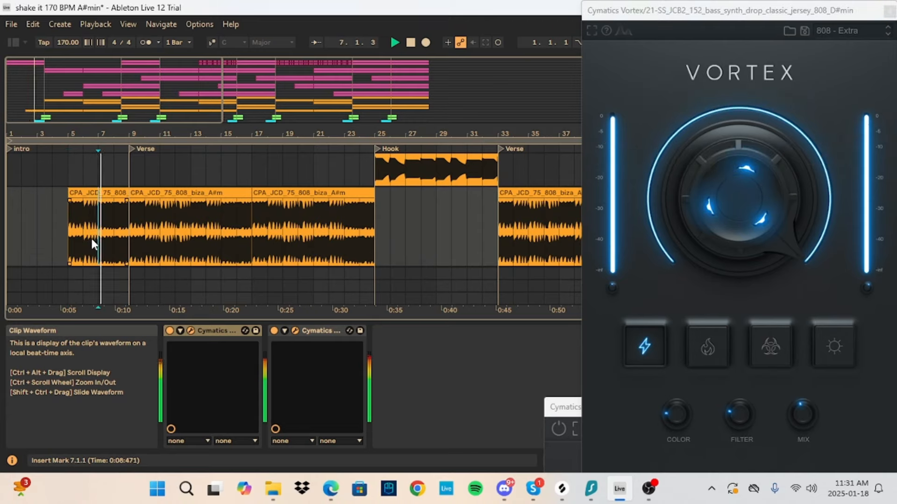
scroll(110, 221, "up", 3)
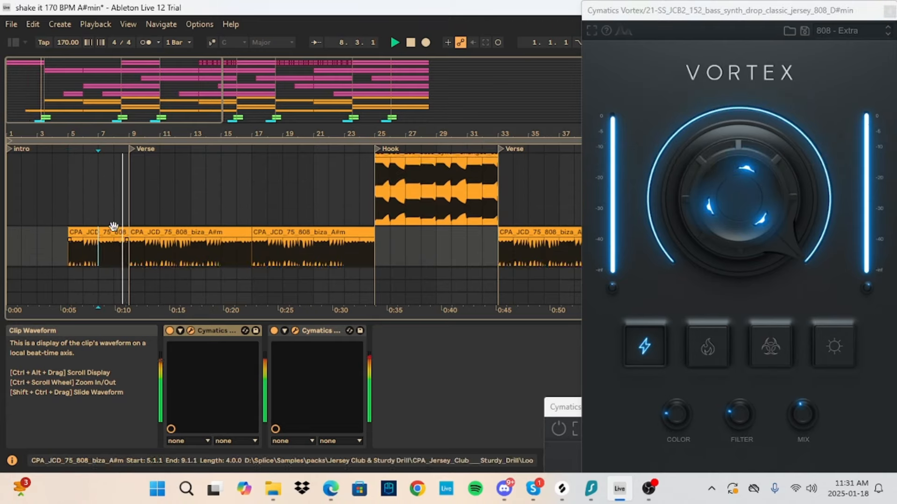
scroll(105, 218, "up", 8)
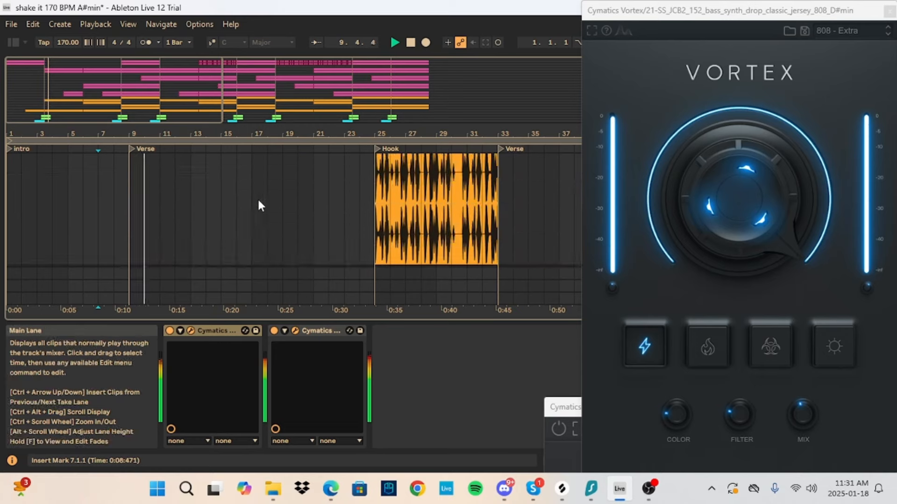
key("space")
Audition the synth lead layer in 1 Group soloed from the Hook at bar 25
scroll(377, 178, "up", 6)
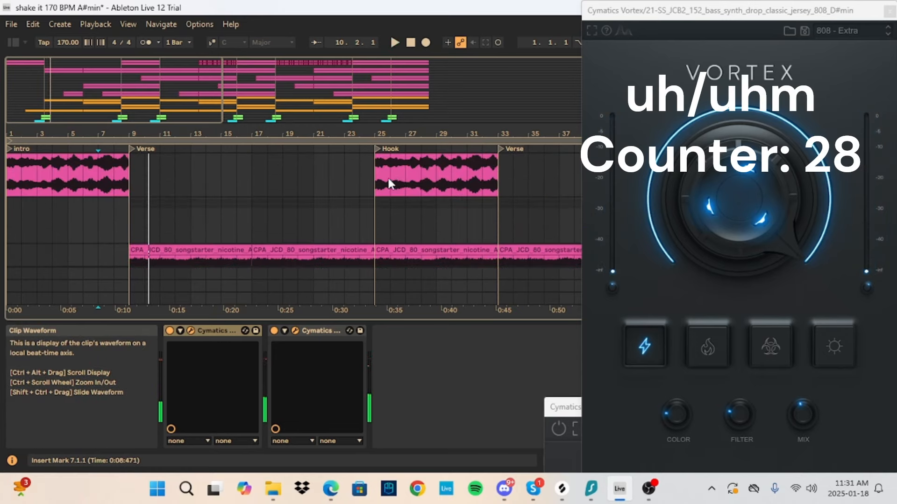
scroll(384, 184, "down", 2)
left_click(374, 185)
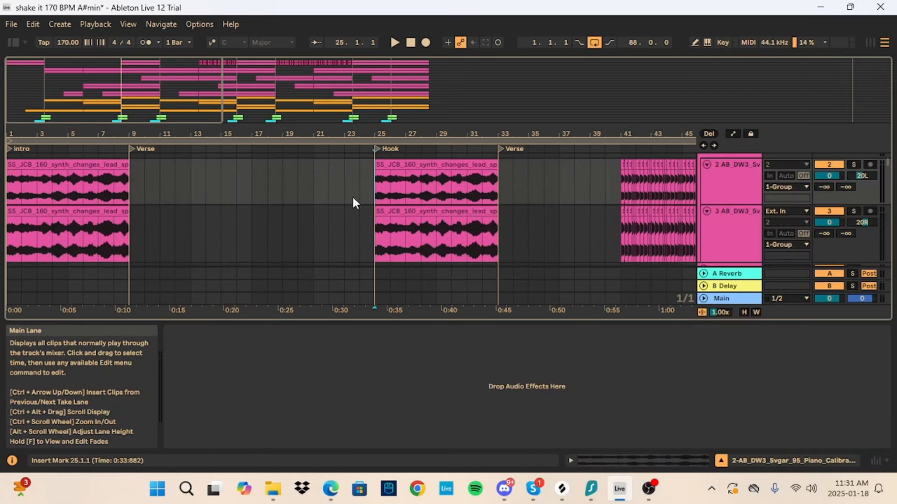
scroll(402, 192, "up", 2)
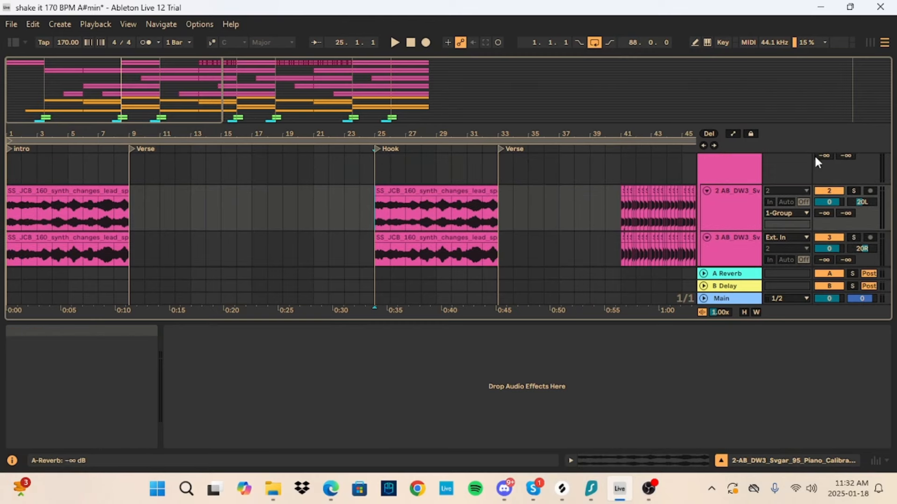
scroll(859, 175, "up", 2)
left_click(854, 159)
key("b")
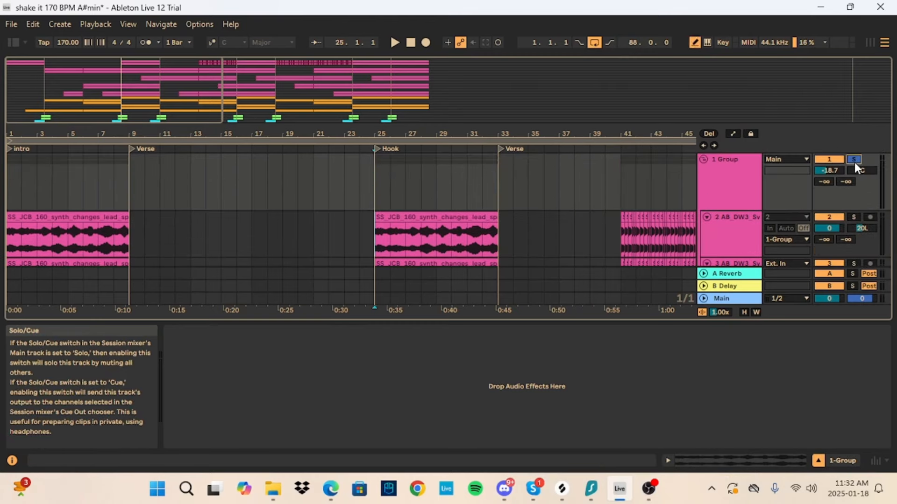
key("space")
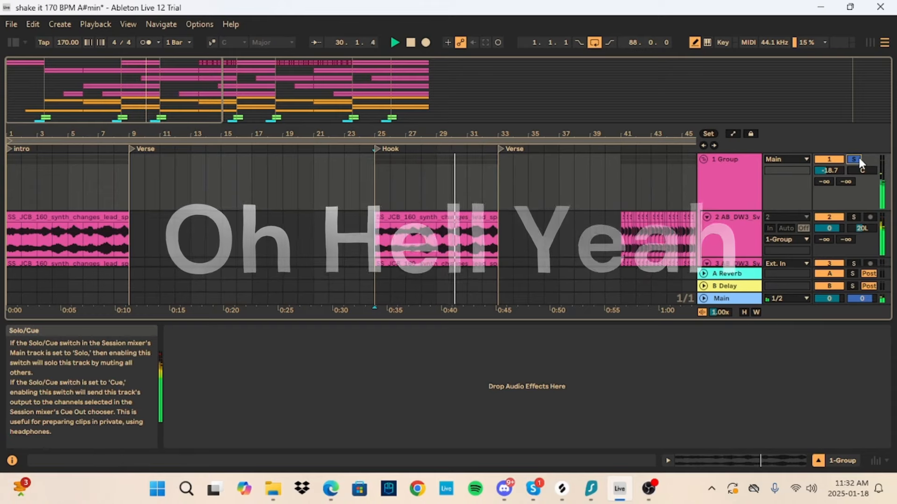
key("space")
Examine how the lead, songstarter and ambient vocal layers are arranged across the intro, verses and hooks
scroll(337, 234, "down", 2)
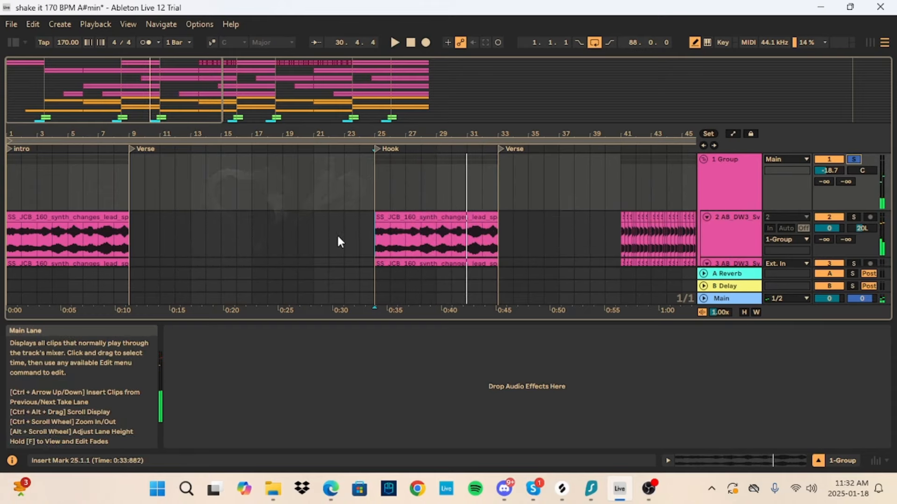
scroll(374, 209, "down", 3)
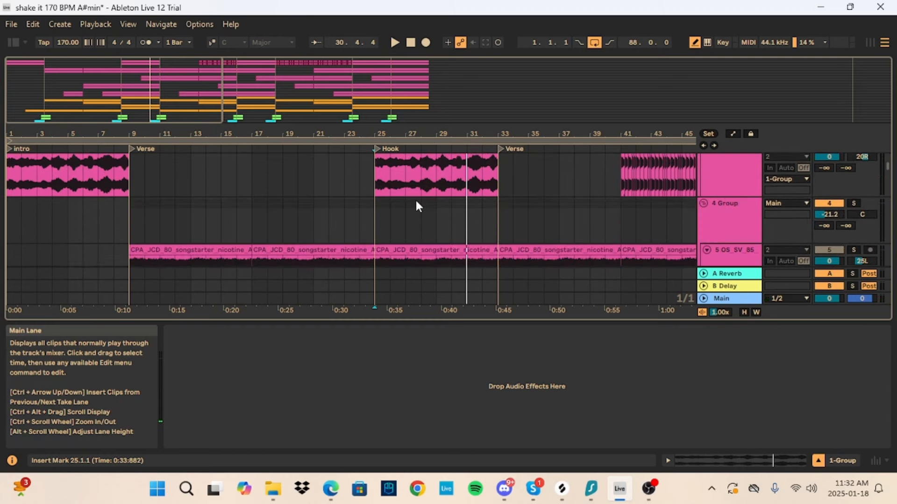
scroll(415, 199, "down", 3)
scroll(413, 199, "up", 4)
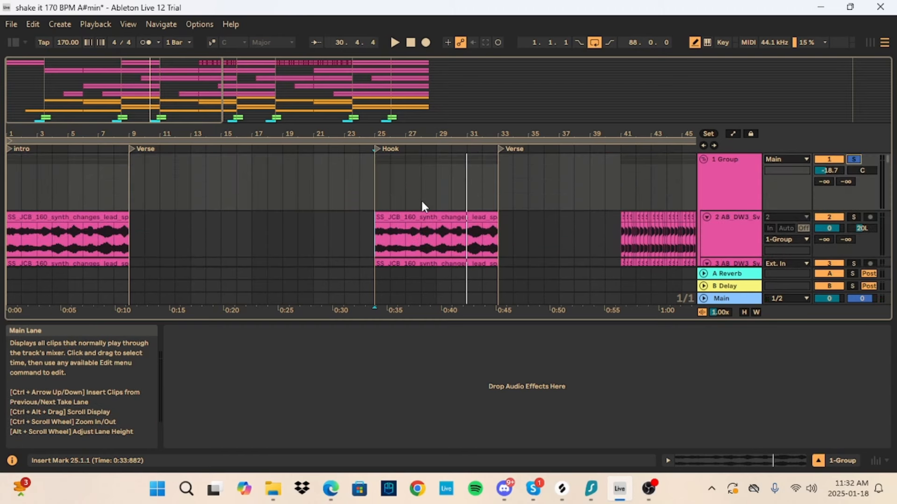
scroll(337, 174, "up", 1)
scroll(340, 172, "up", 5)
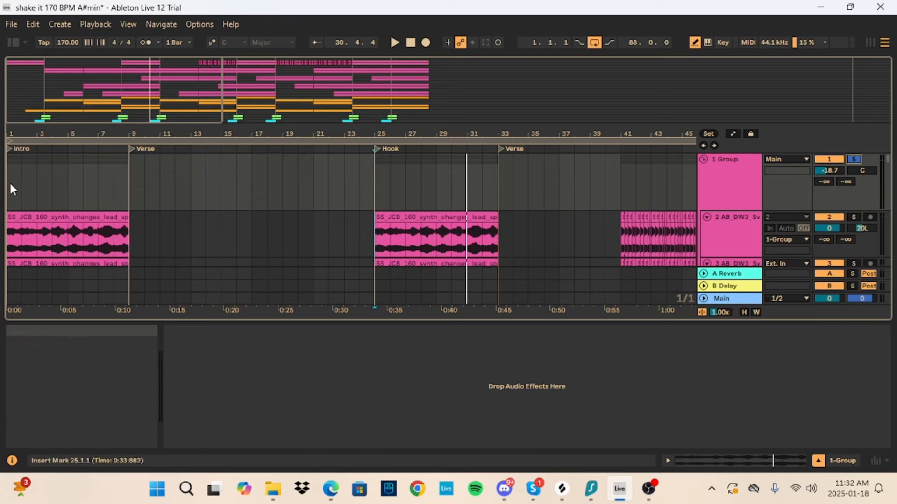
left_click_drag(6, 186, 132, 203)
scroll(134, 203, "down", 4)
left_click_drag(222, 98, 271, 99)
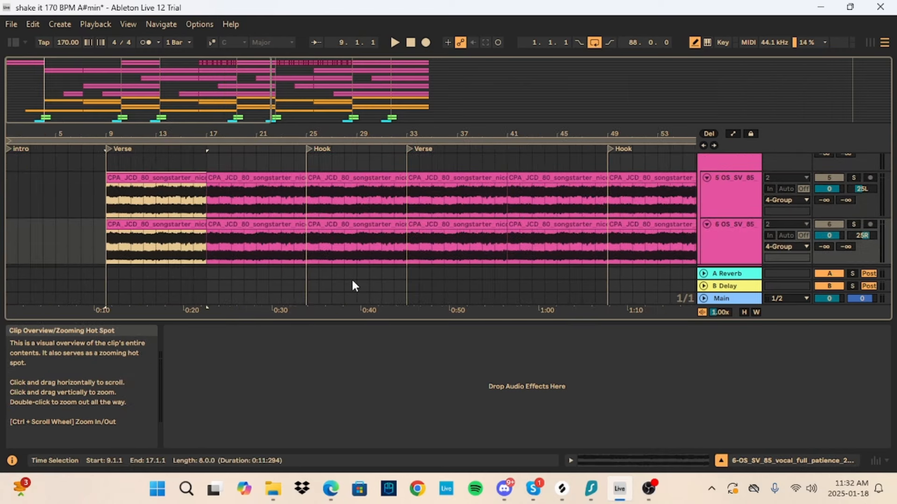
scroll(337, 252, "up", 2)
scroll(337, 251, "down", 6)
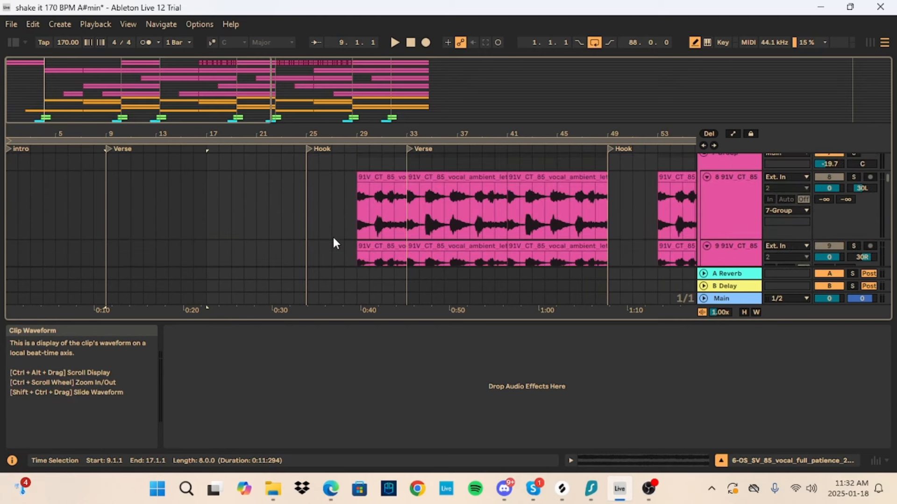
scroll(346, 219, "up", 2)
Audition the ambient vocal layer in 7 Group soloed from its entry at bar 29
left_click(353, 210)
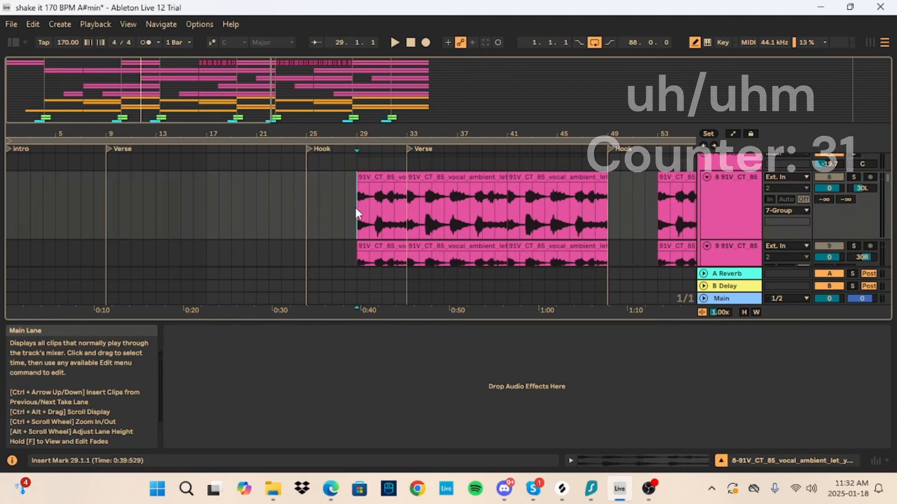
left_click_drag(391, 134, 280, 192)
left_click_drag(391, 116, 391, 99)
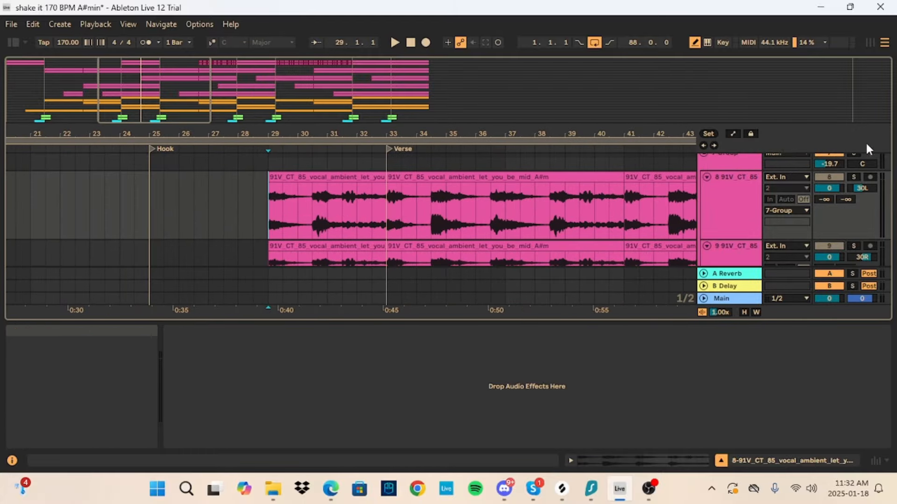
scroll(856, 161, "up", 1)
left_click(852, 179)
key("space")
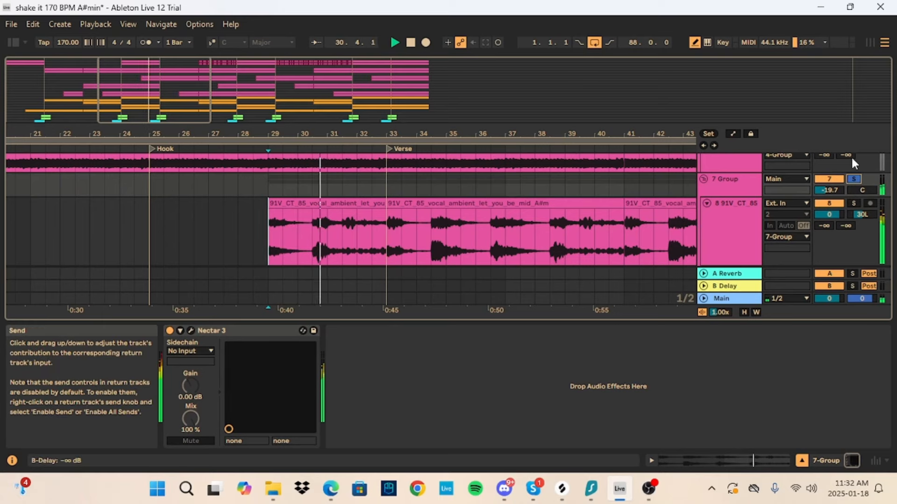
Inspect the Nectar 3 module chain on 7 Group, including the De-Esser, and move the plug-in window out of the way
left_click(273, 181)
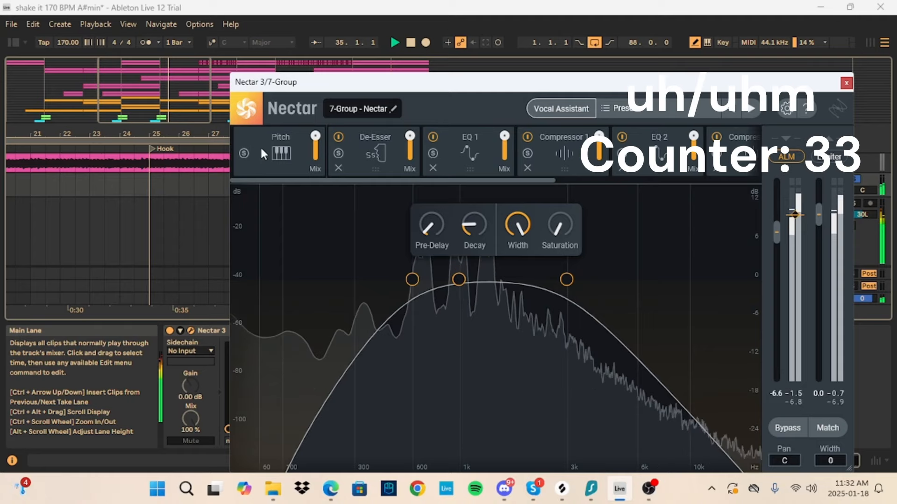
left_click(281, 150)
left_click(385, 155)
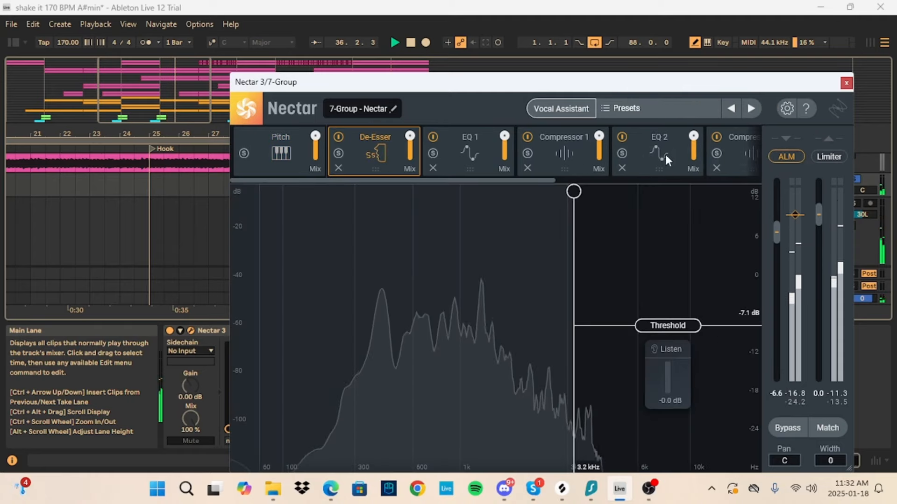
left_click_drag(536, 185, 747, 176)
left_click_drag(456, 79, 491, 469)
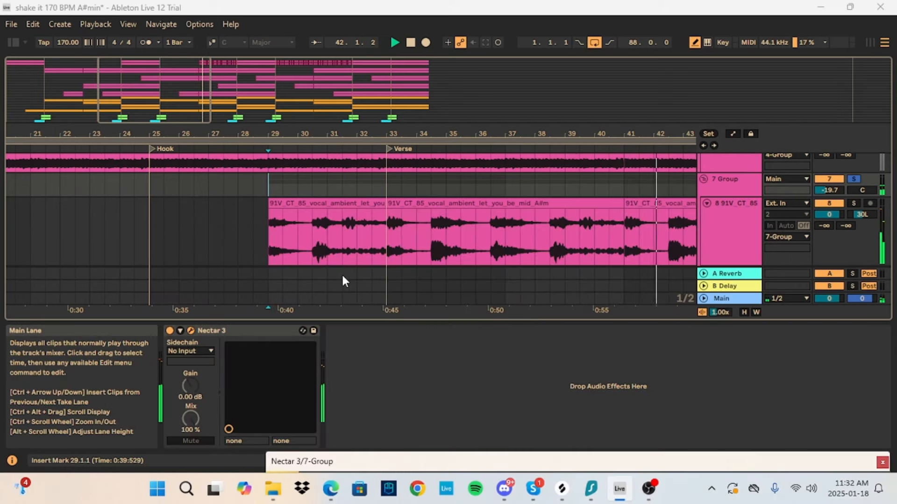
Switch off the solo on the ambient vocal group (7 Group) and stop playback
left_click(304, 272)
scroll(167, 142, "down", 3)
scroll(314, 195, "down", 2)
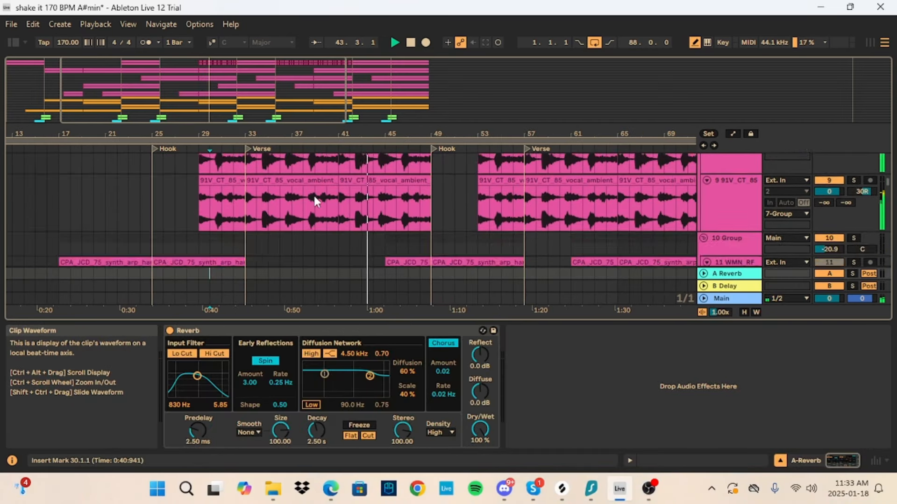
scroll(868, 195, "up", 2)
left_click(854, 179)
Audition the CPA_JCD_80 drum loop on track 17 soloed from the Verse marker at bar 9
scroll(290, 204, "down", 8)
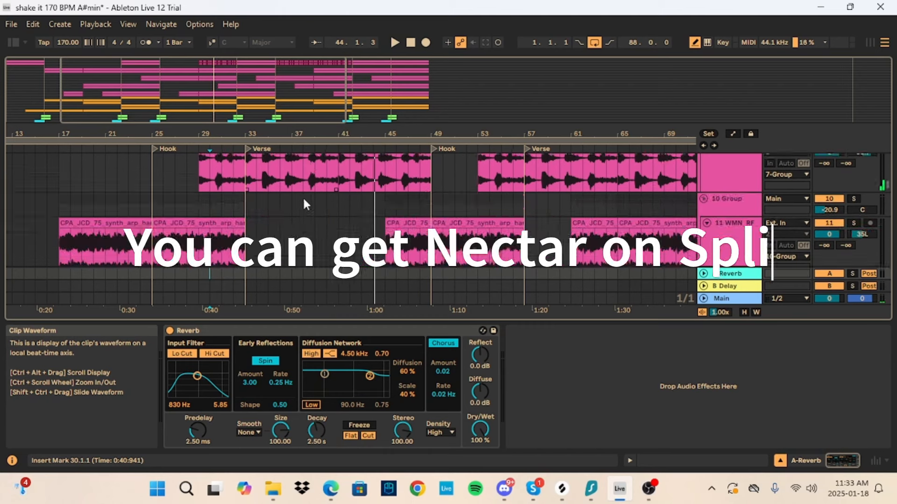
scroll(312, 184, "down", 3)
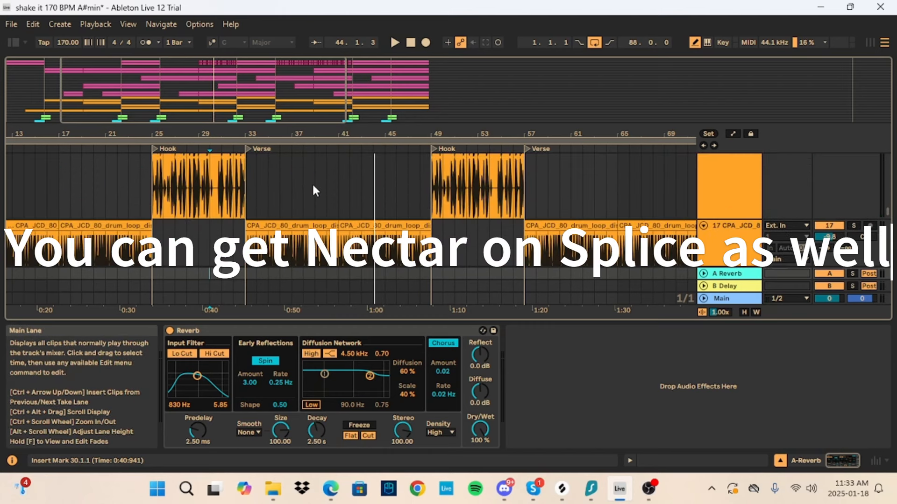
scroll(314, 190, "down", 5)
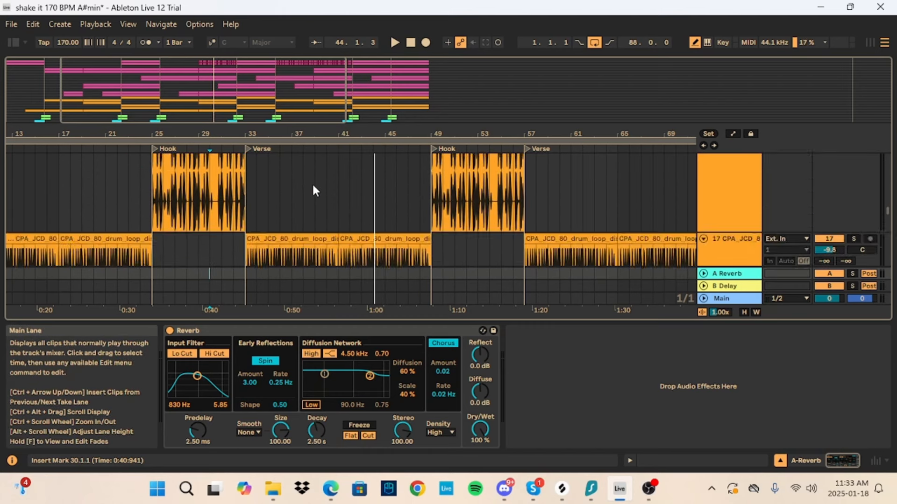
left_click_drag(173, 92, 130, 90)
scroll(144, 192, "down", 3)
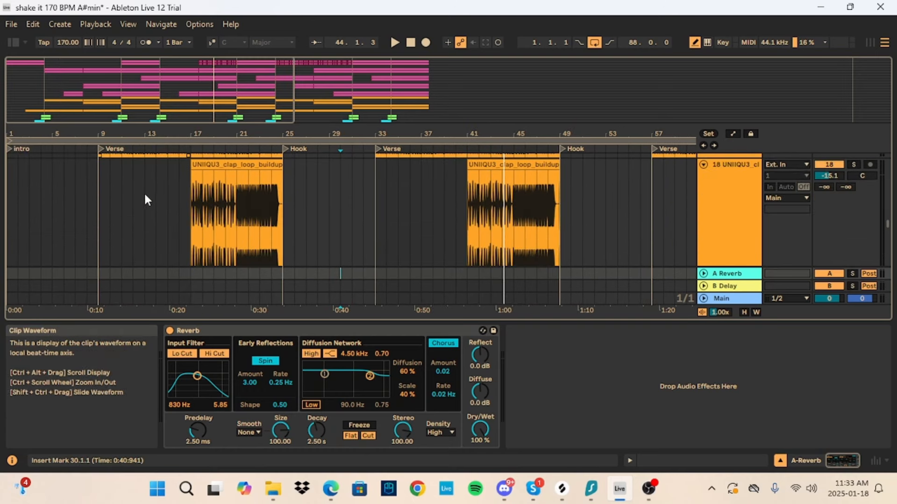
scroll(130, 173, "up", 3)
scroll(112, 187, "up", 2)
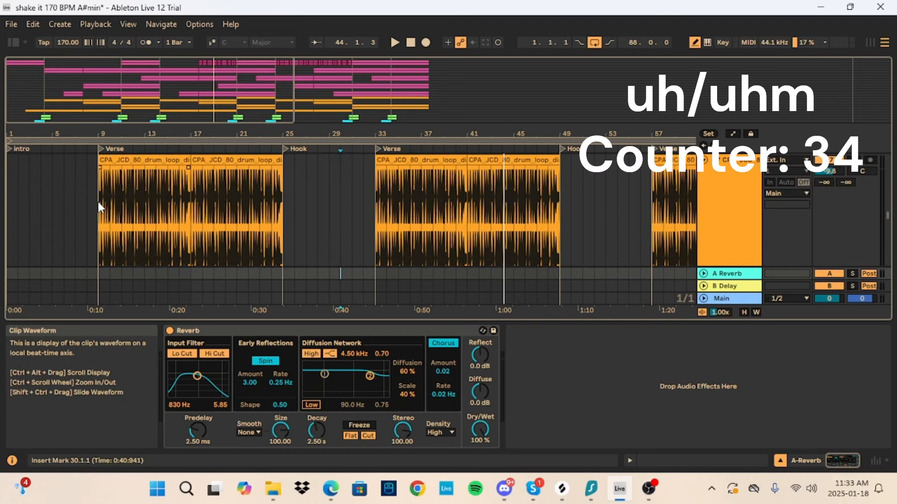
left_click(96, 200)
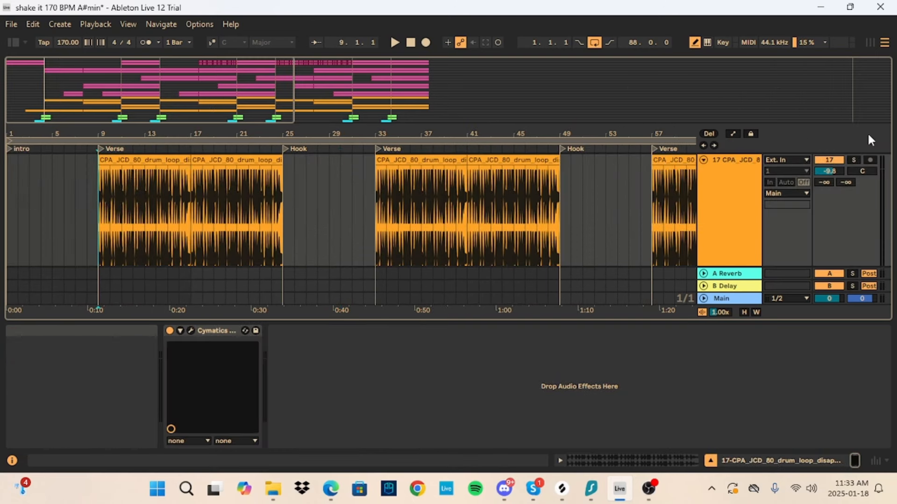
left_click(851, 160)
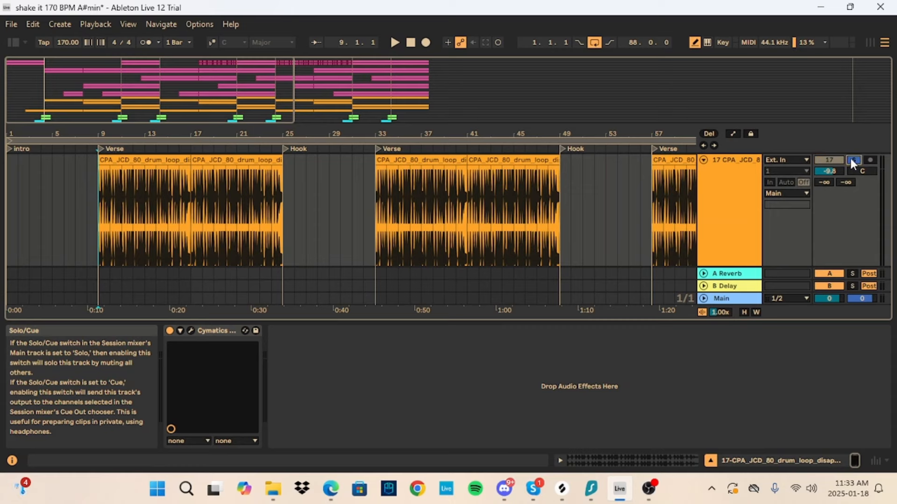
key("space")
left_click_drag(78, 85, 78, 100)
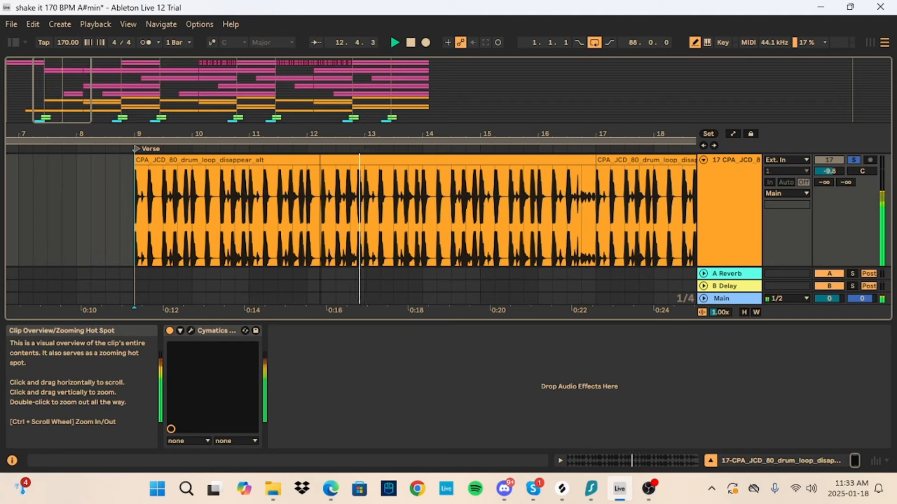
Switch off the track soloing and move the Vortex and Diablo plug-in windows of the track 21 808 out of the way
scroll(405, 212, "down", 6)
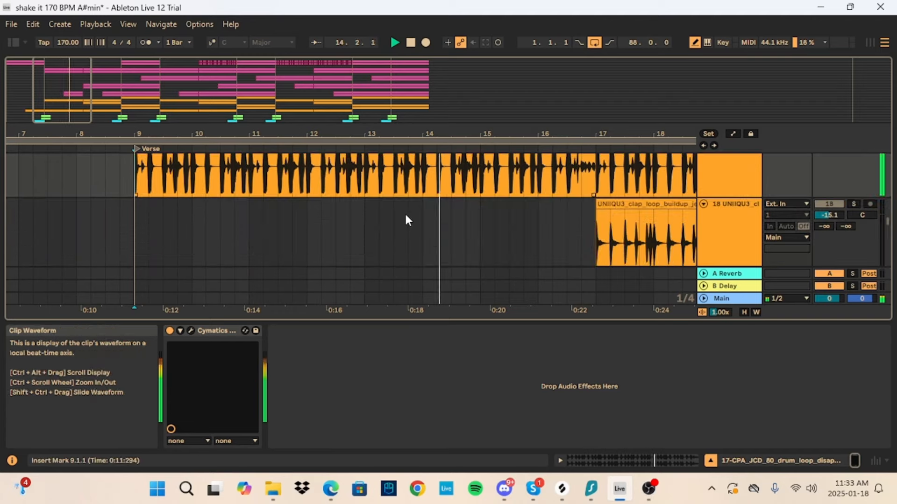
scroll(391, 205, "up", 5)
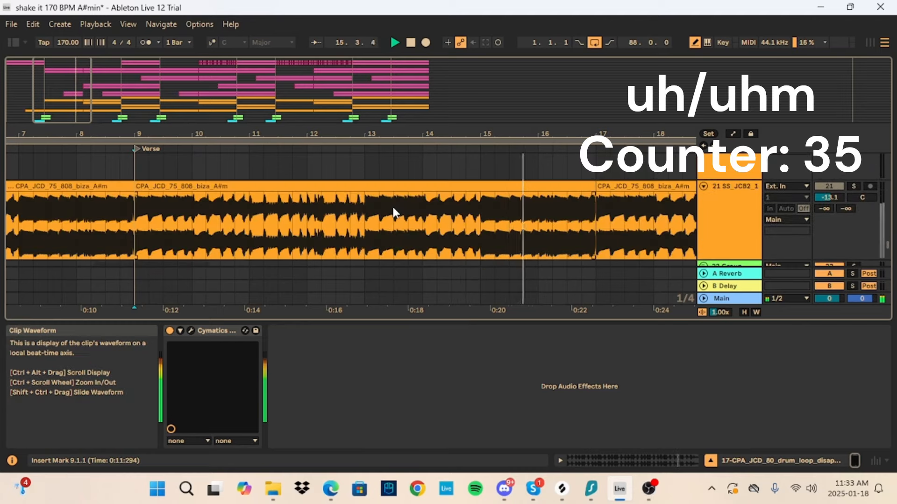
scroll(438, 200, "down", 4)
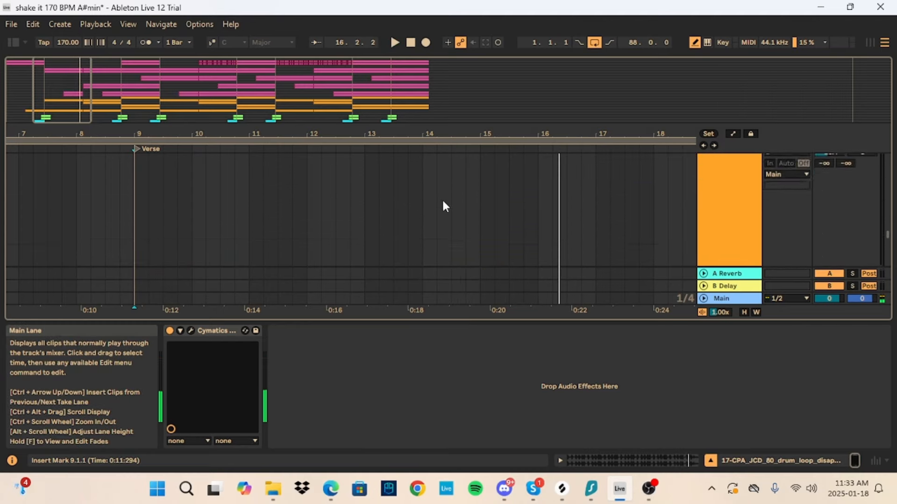
left_click(853, 253)
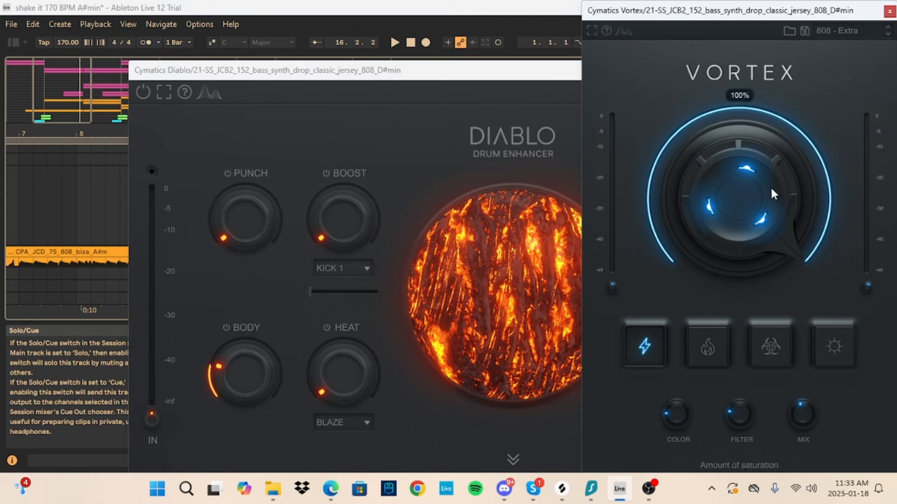
left_click_drag(668, 13, 765, 481)
left_click_drag(509, 73, 627, 414)
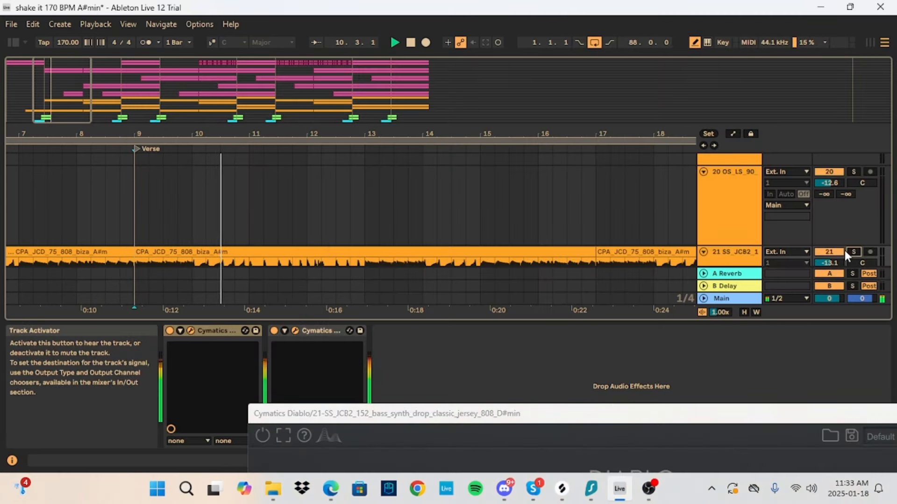
Listen to the full verse from bar 9 and select the UNIIQU3 clap build-up clip starting at bar 17 on track 18
scroll(352, 219, "up", 3)
scroll(363, 227, "up", 3)
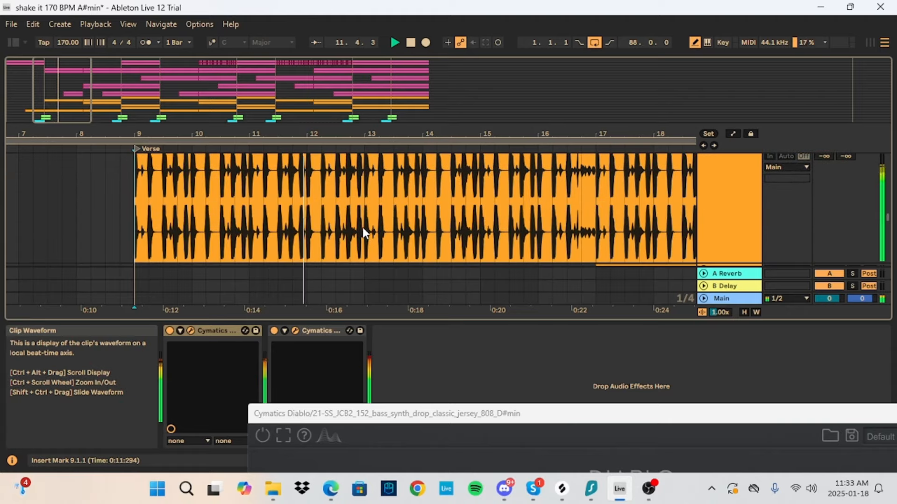
scroll(369, 230, "up", 1)
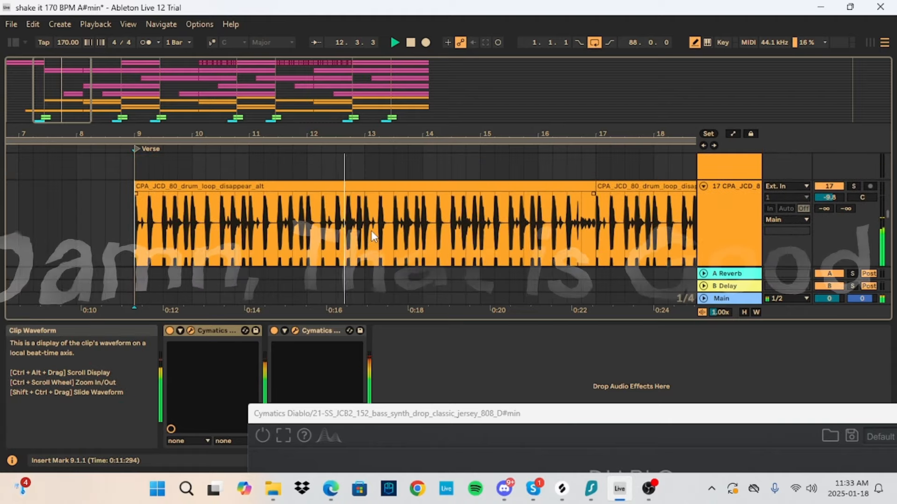
left_click(77, 92)
scroll(259, 192, "down", 3)
scroll(252, 188, "up", 1)
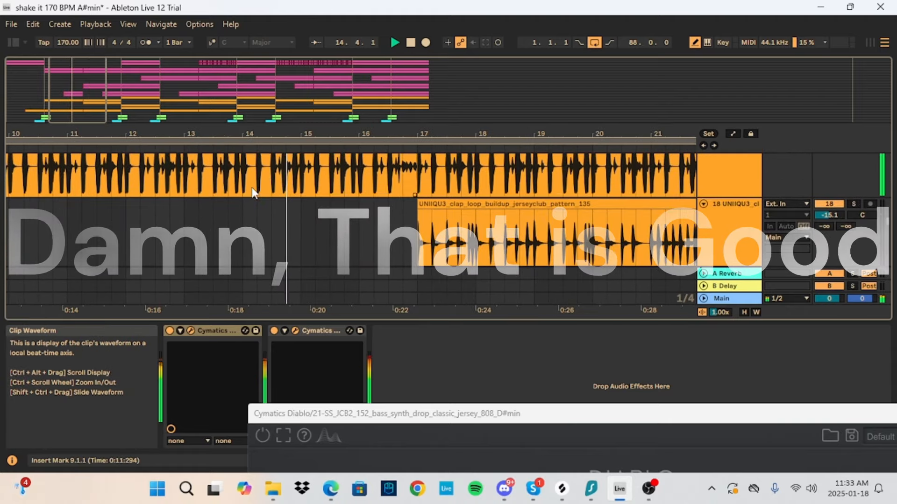
left_click(88, 93)
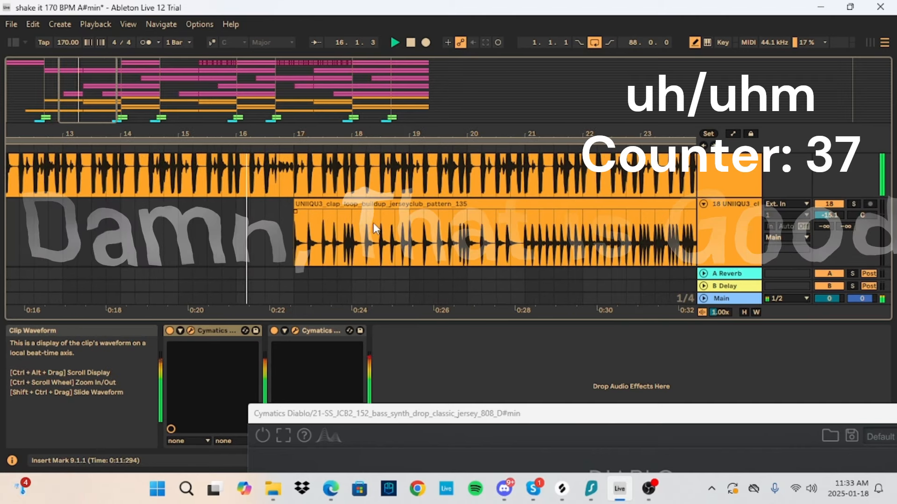
left_click(354, 209)
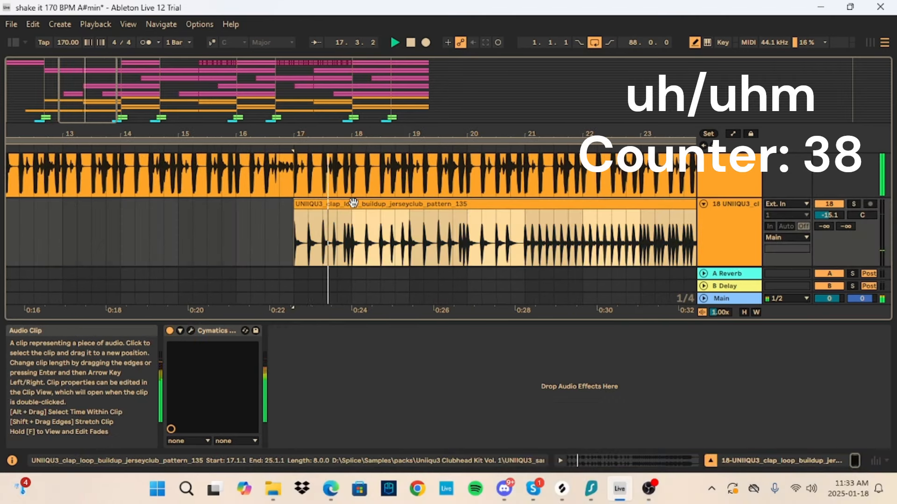
Examine the end of the clap build-up before the Hook, highlighting its final section from bar 24
left_click_drag(458, 133, 44, 124)
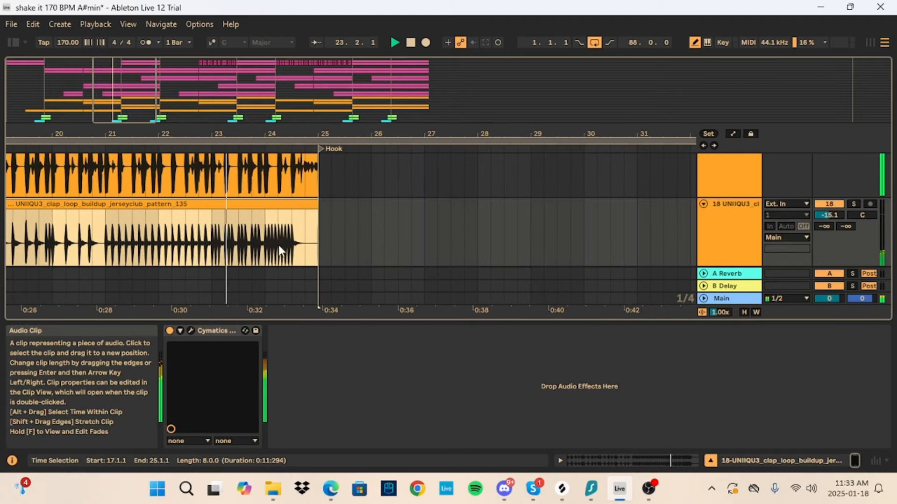
left_click_drag(258, 242, 329, 245)
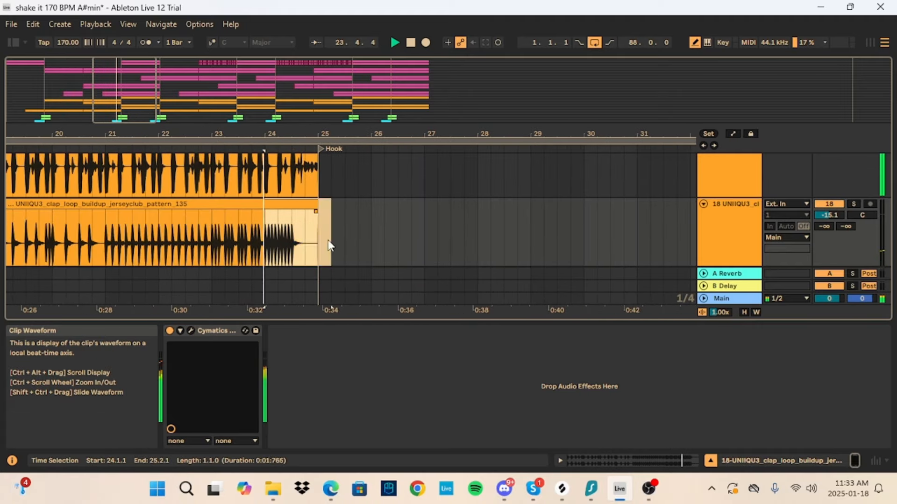
left_click(281, 234)
left_click_drag(109, 107, 110, 65)
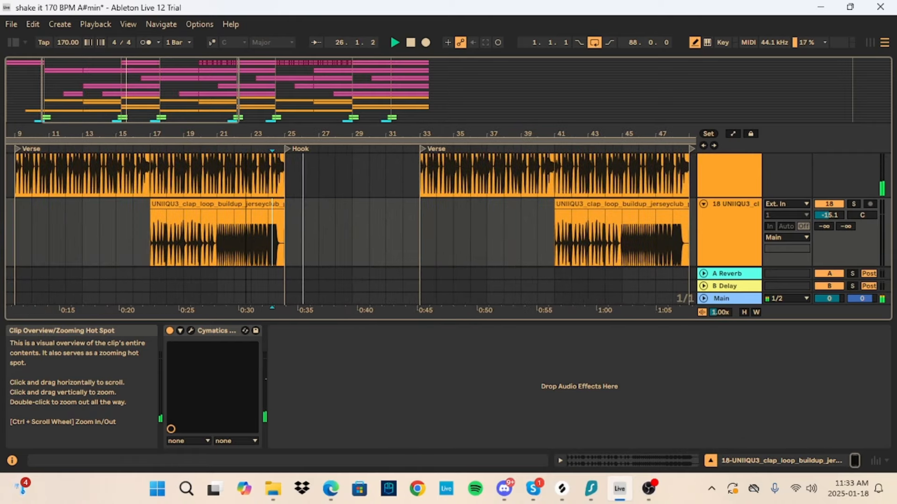
Audition the OS_CASH_160 drum loop on track 16 soloed from the Hook marker at bar 25, and stop playback
scroll(284, 231, "down", 4)
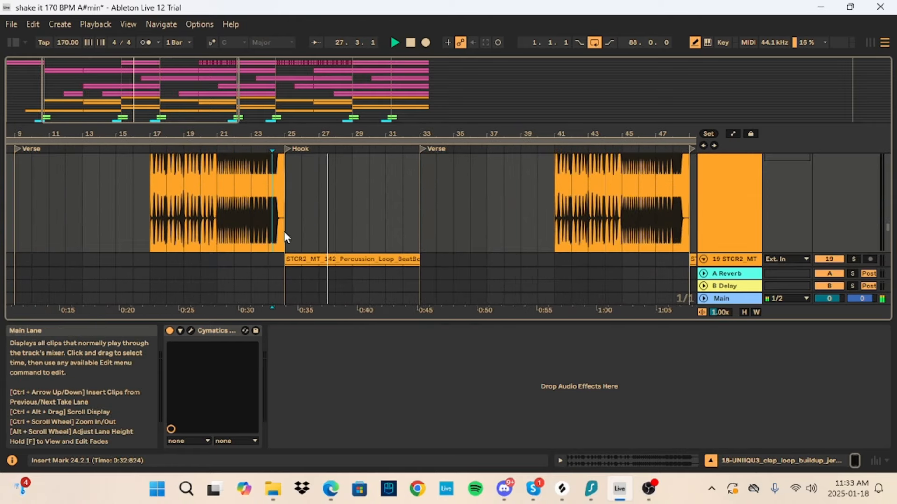
scroll(275, 214, "down", 6)
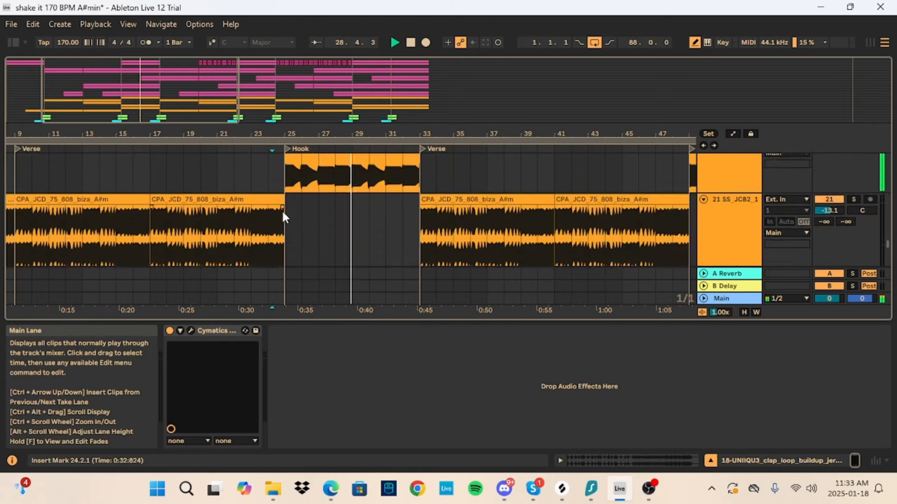
scroll(284, 208, "up", 6)
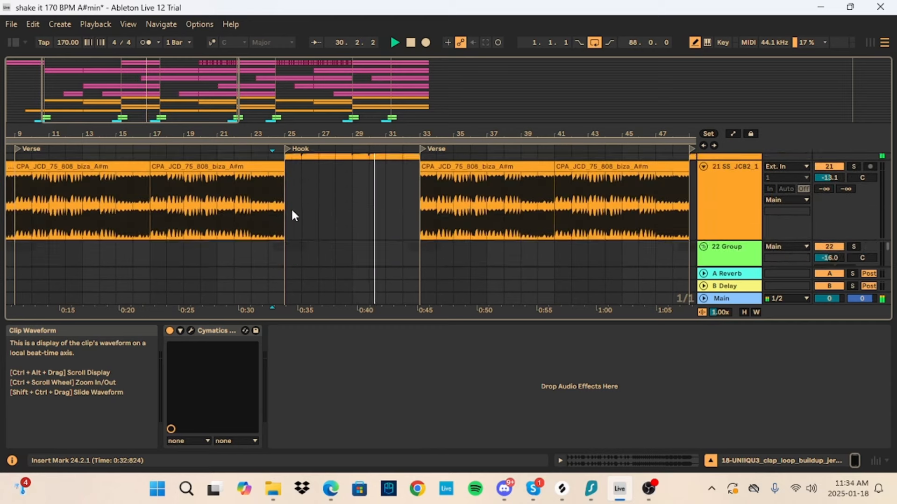
scroll(287, 216, "up", 2)
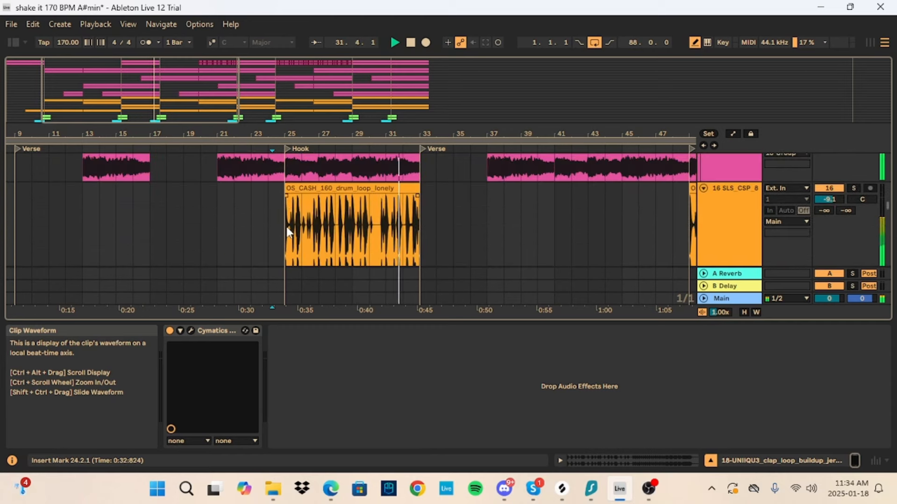
left_click(275, 226)
key("space")
left_click(287, 228)
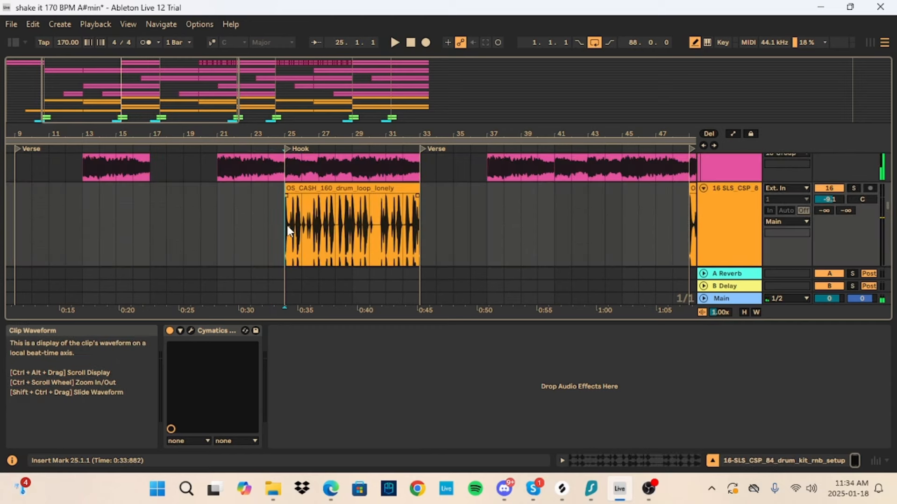
left_click(851, 190)
key("space")
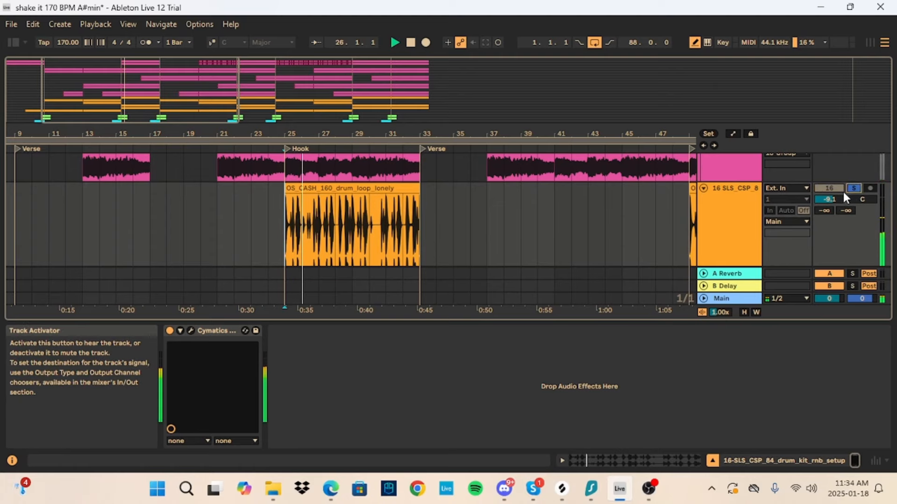
left_click_drag(337, 135, 336, 166)
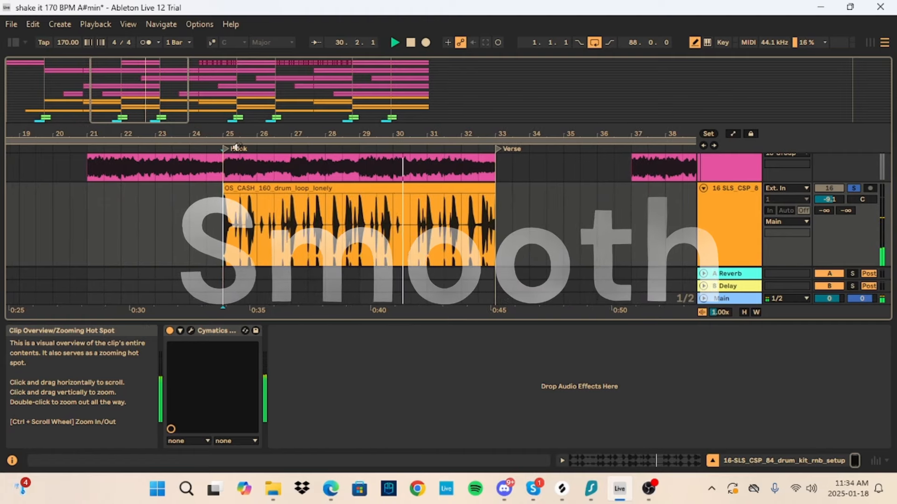
key("space")
Audition the STCR2_MT_142 percussion loop on track 19 soloed from the Hook marker at bar 25
scroll(312, 232, "down", 5)
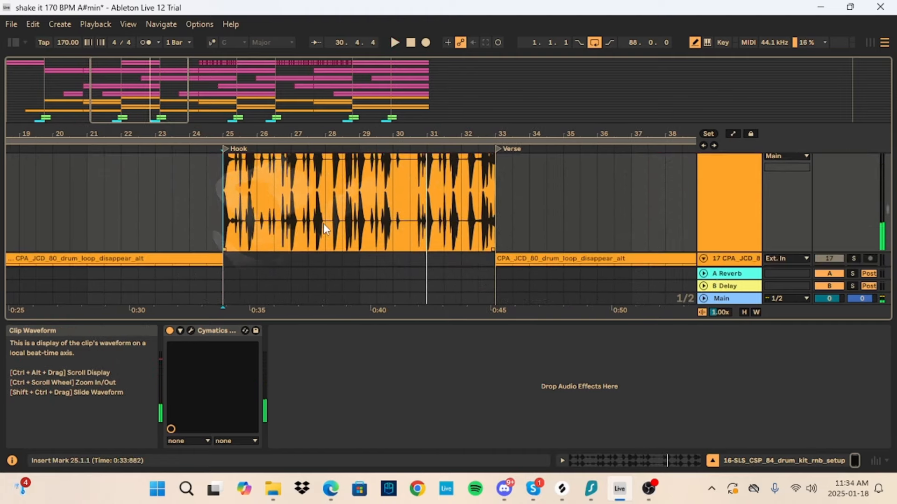
scroll(222, 192, "down", 2)
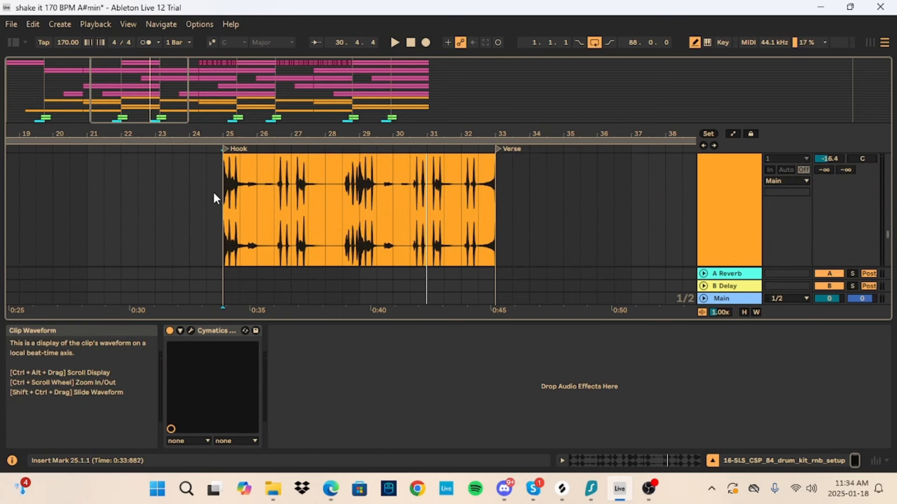
left_click(230, 215)
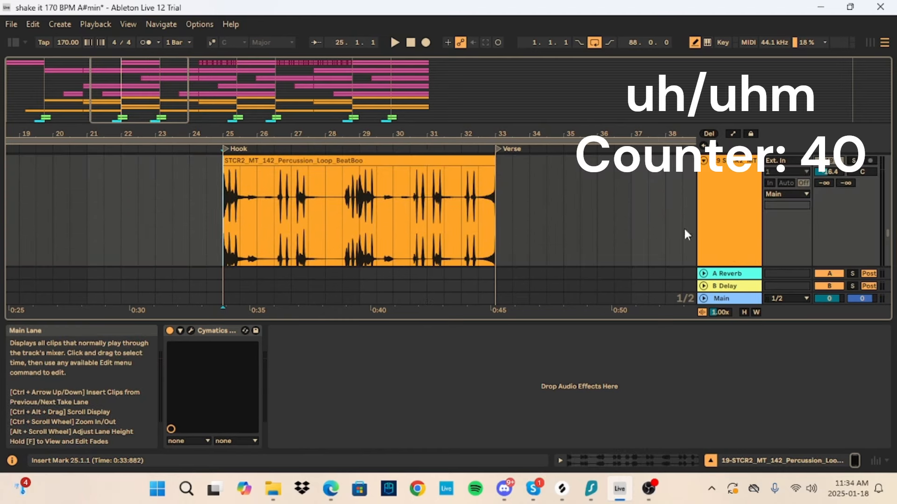
scroll(808, 195, "up", 1)
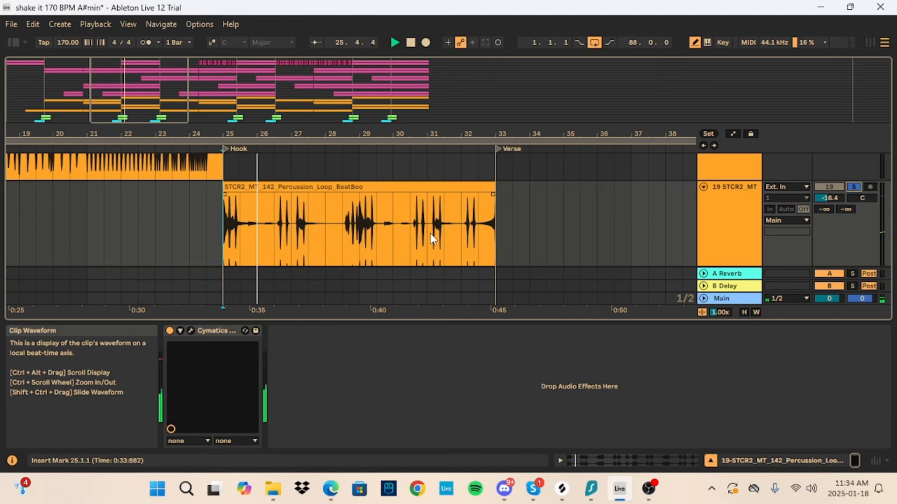
left_click_drag(112, 91, 113, 105)
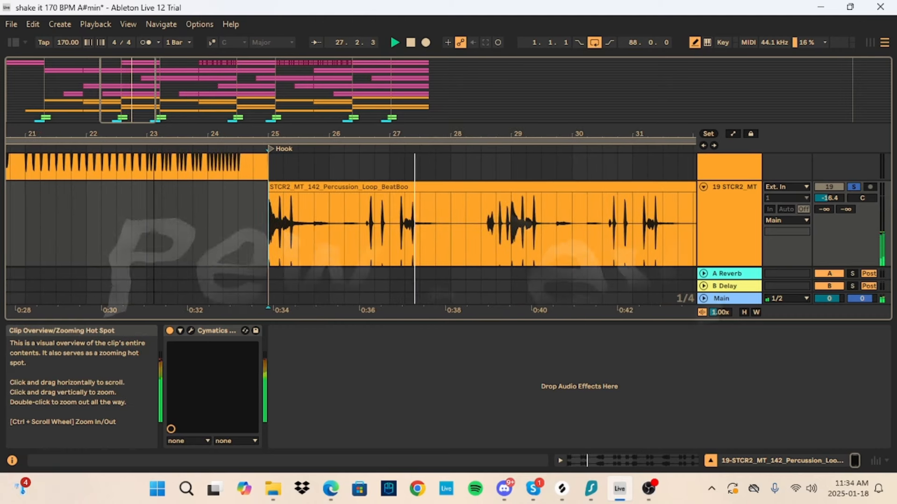
scroll(342, 200, "down", 1)
scroll(343, 201, "up", 4)
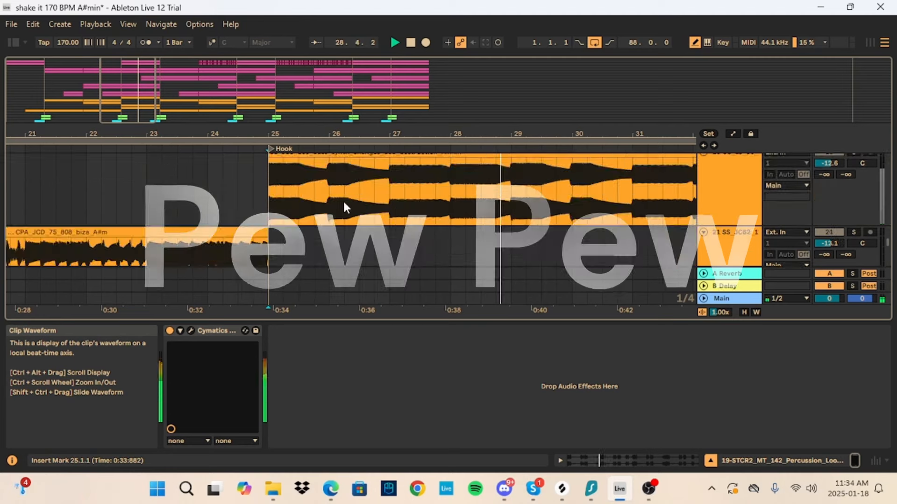
scroll(343, 199, "down", 5)
scroll(343, 200, "down", 1)
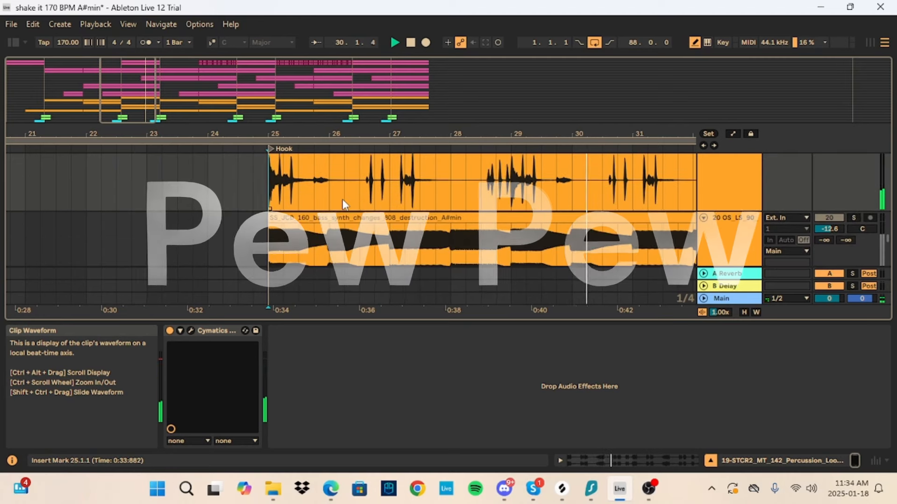
Audition the 808 bass clip on track 20 soloed from the Hook marker, comparing it with its Cymatics effects bypassed and active
left_click(854, 217)
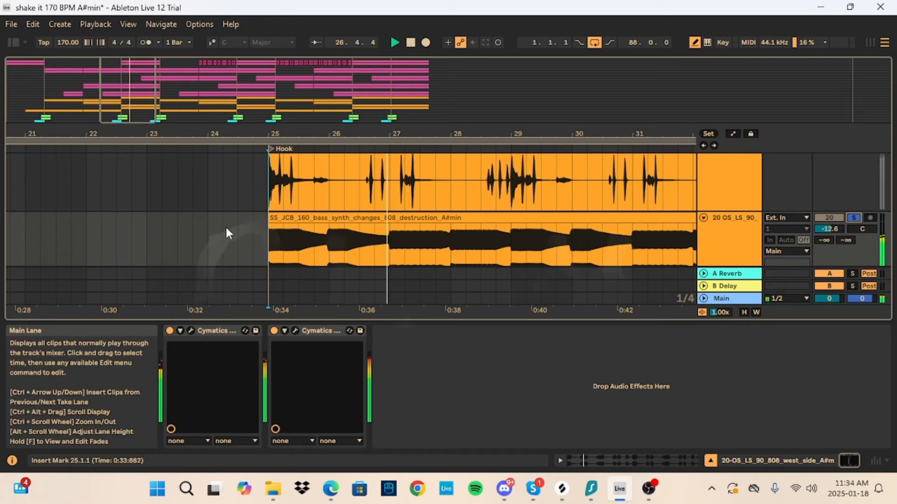
left_click_drag(111, 83, 110, 65)
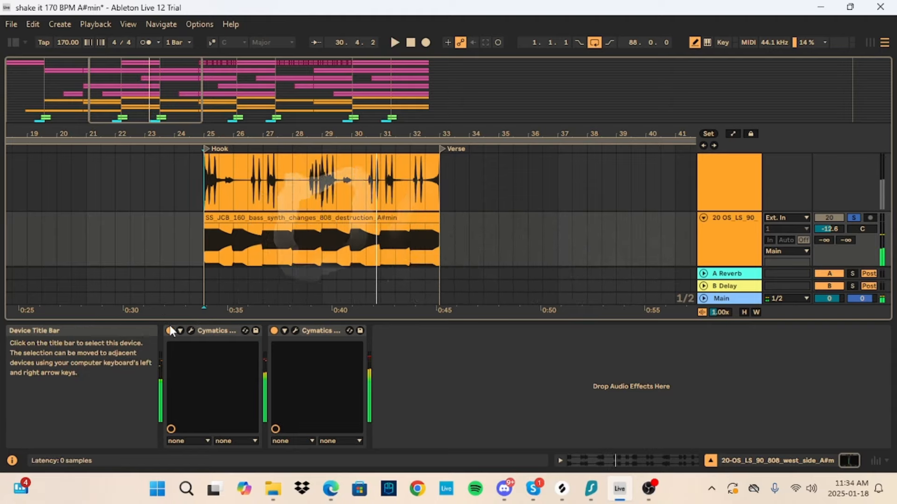
left_click(192, 333)
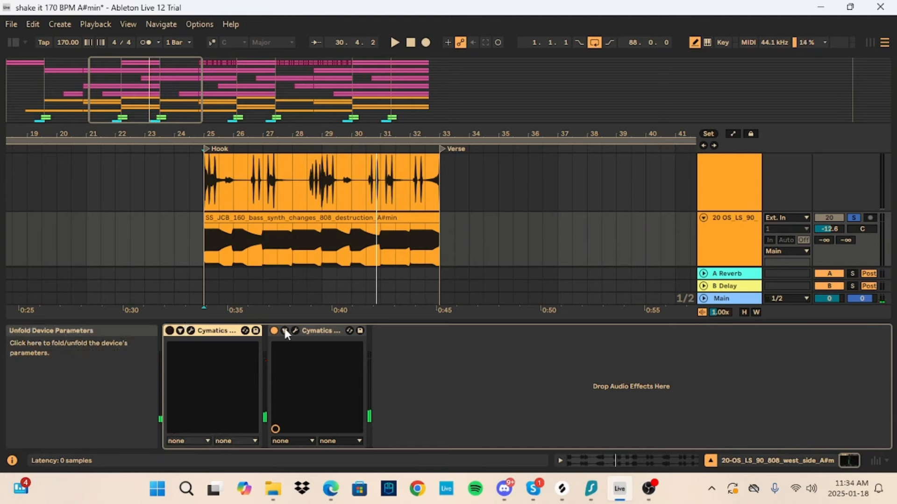
key("space")
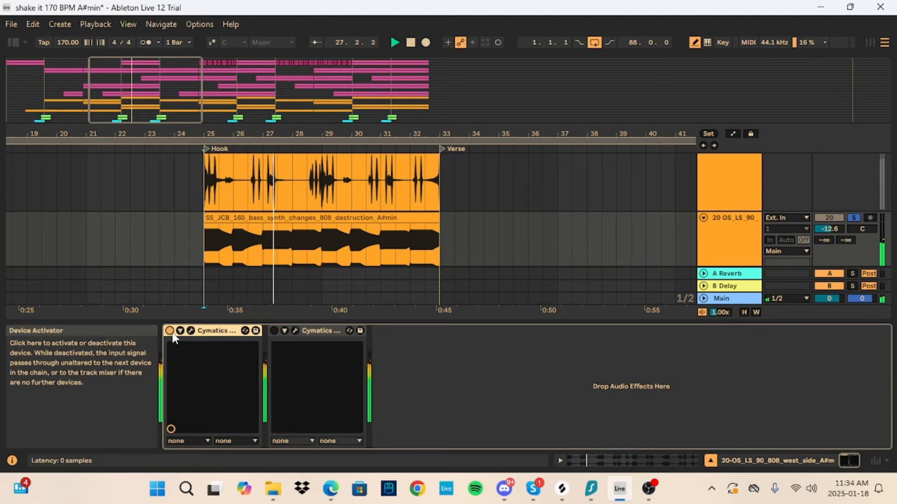
left_click(276, 331)
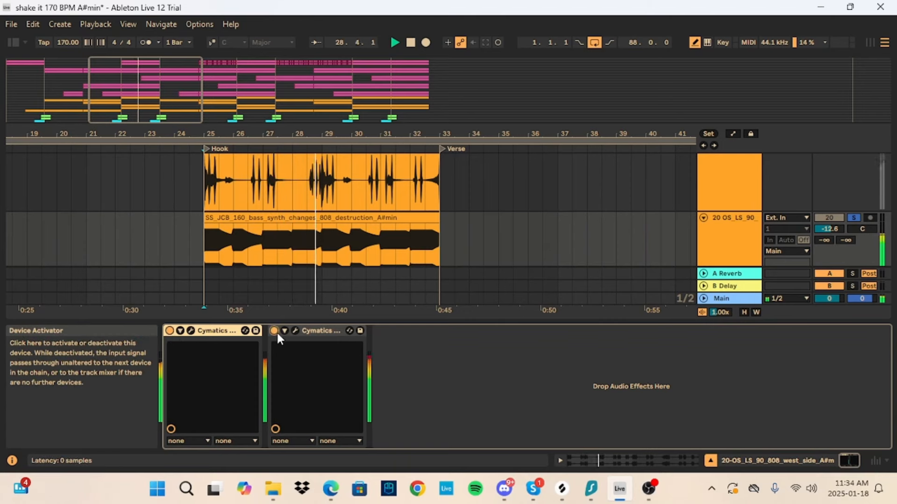
Examine which melodic, vocal and drum layers are arranged in the second Verse from bar 33 compared with the preceding Hook
scroll(237, 267, "down", 5)
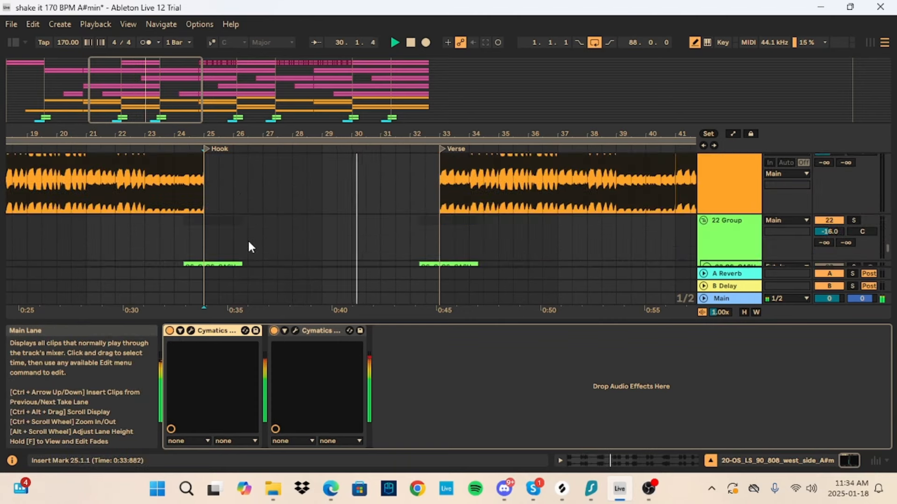
scroll(255, 248, "up", 5)
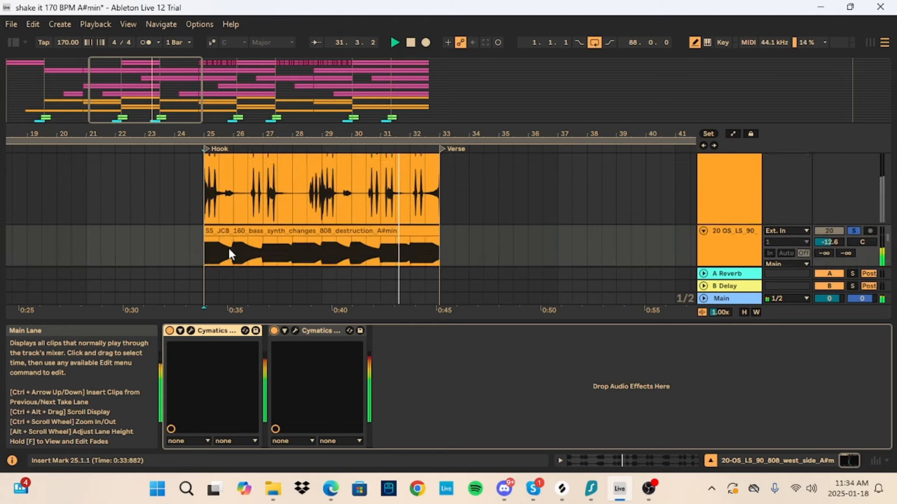
scroll(267, 239, "up", 8)
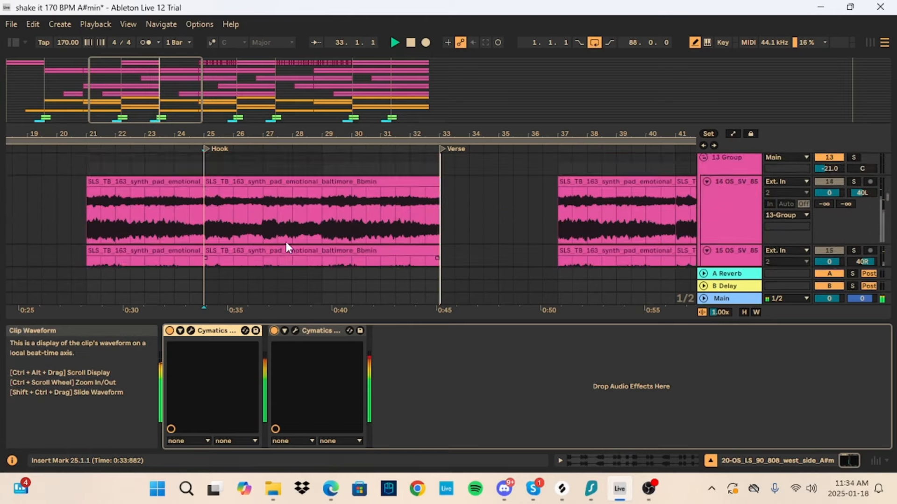
scroll(311, 206, "up", 5)
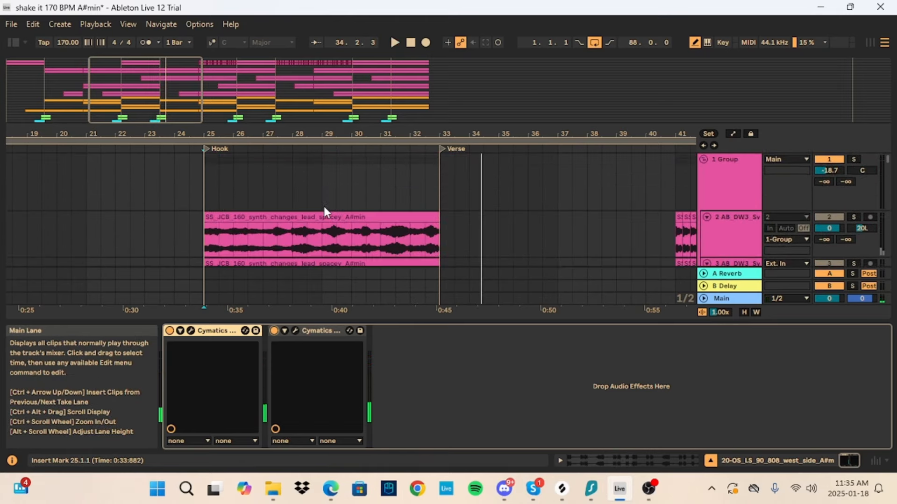
left_click_drag(479, 134, 337, 124)
scroll(334, 204, "down", 3)
scroll(170, 205, "down", 3)
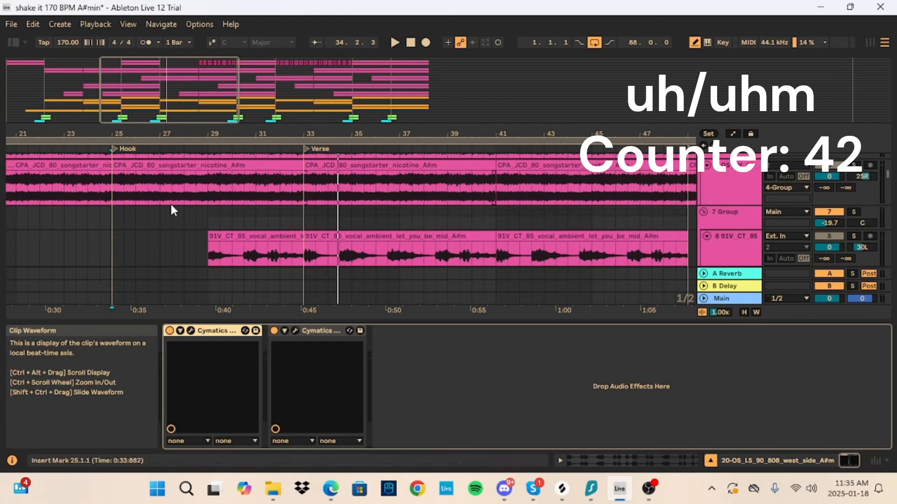
scroll(462, 192, "down", 4)
scroll(462, 199, "down", 6)
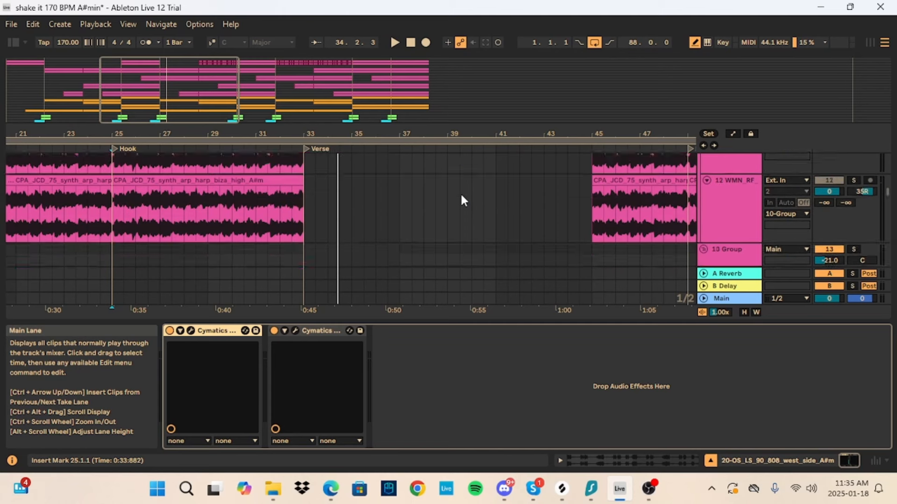
scroll(405, 205, "down", 2)
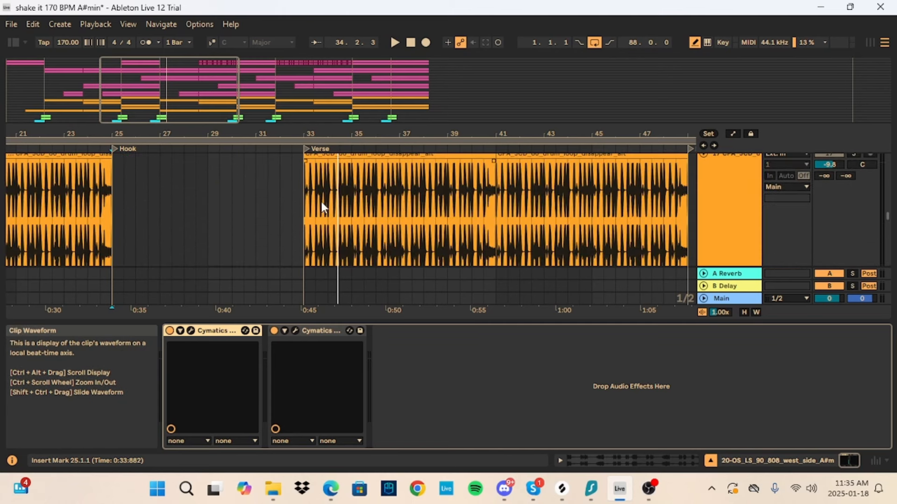
scroll(332, 209, "down", 1)
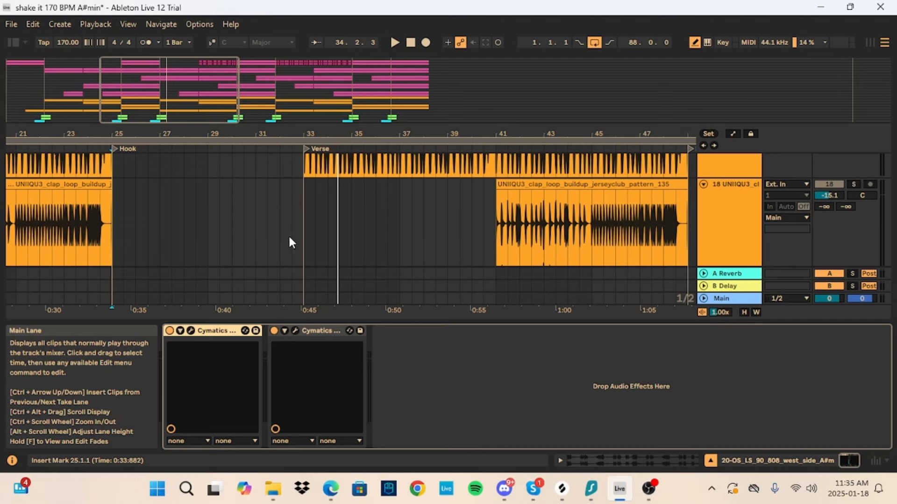
scroll(465, 246, "up", 6)
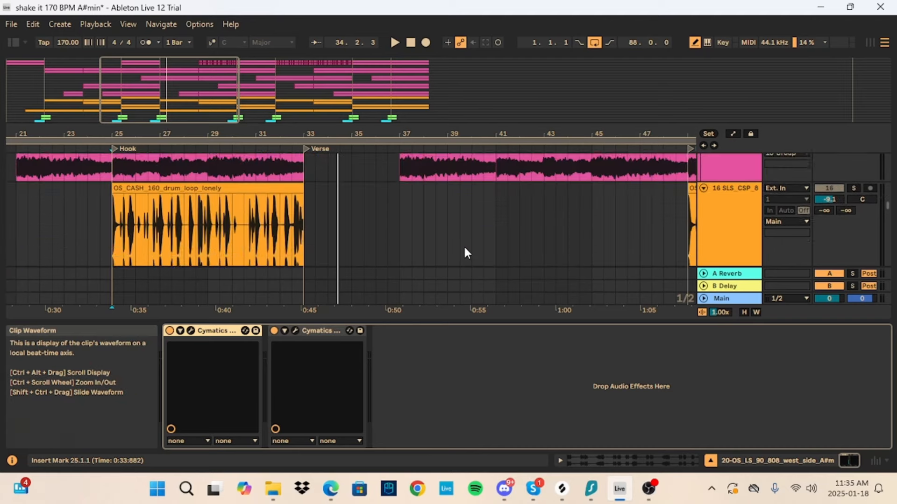
scroll(466, 240, "up", 1)
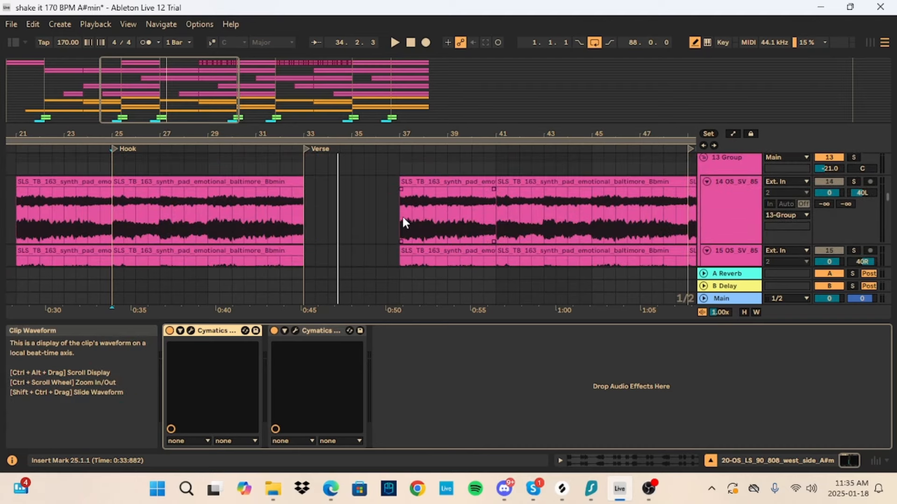
Highlight the synth pad clips from bar 37 to 49 and the arp harp clips from bar 45 in the second Verse
left_click_drag(411, 134, 410, 128)
left_click_drag(183, 88, 183, 70)
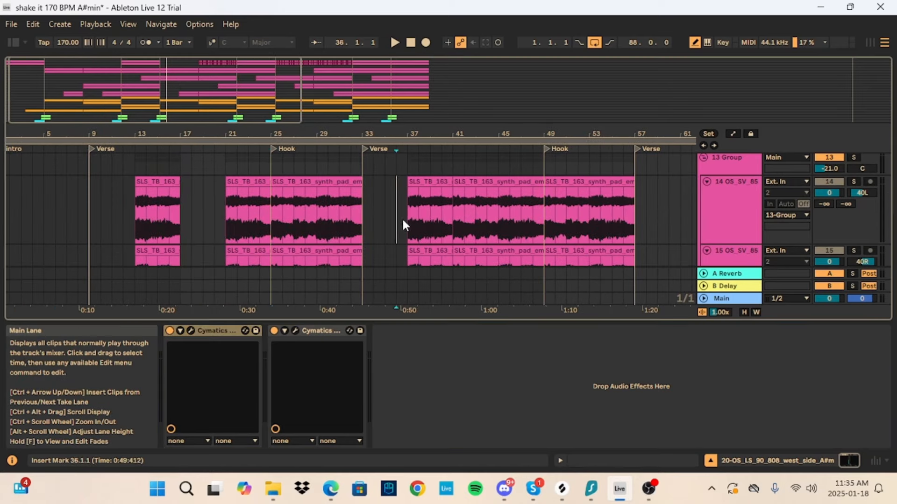
left_click_drag(409, 222, 549, 245)
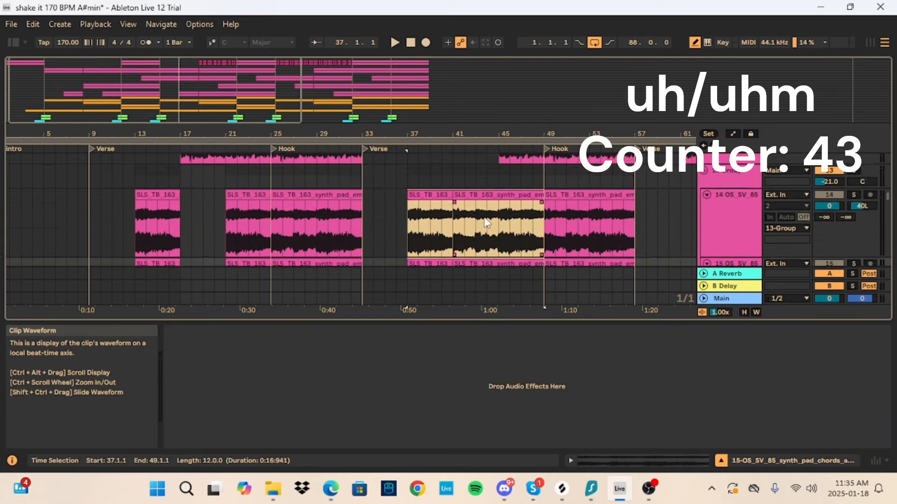
scroll(503, 217, "up", 5)
left_click_drag(506, 215, 537, 237)
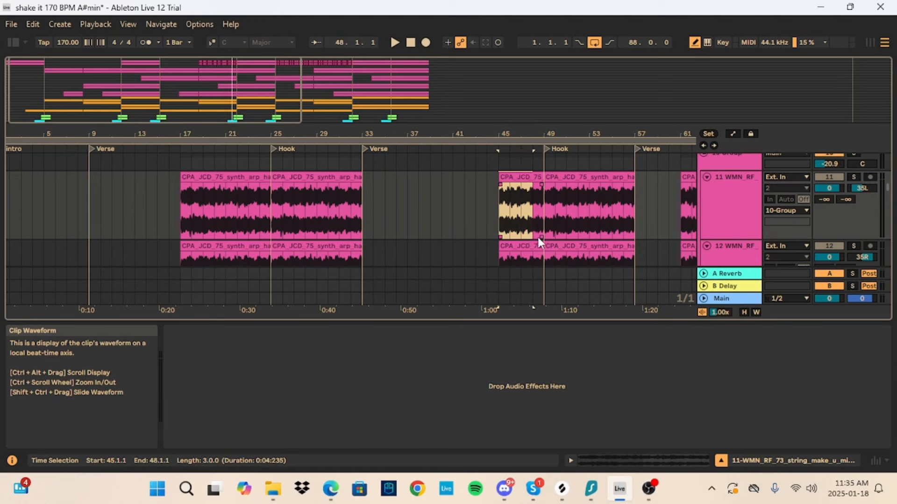
Highlight the chopped lead synth clips on tracks 2 and 3 from bar 41 to bar 49
scroll(537, 224, "up", 4)
scroll(502, 210, "up", 6)
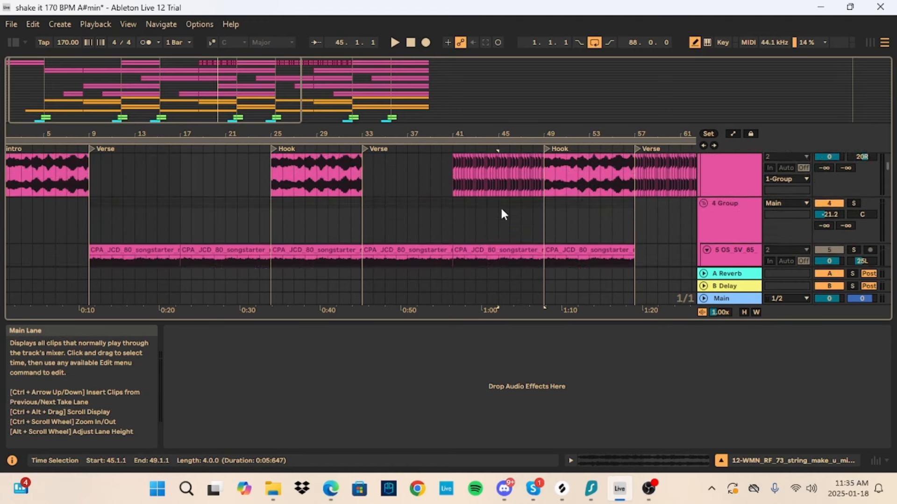
left_click(452, 212)
left_click_drag(451, 214, 546, 234)
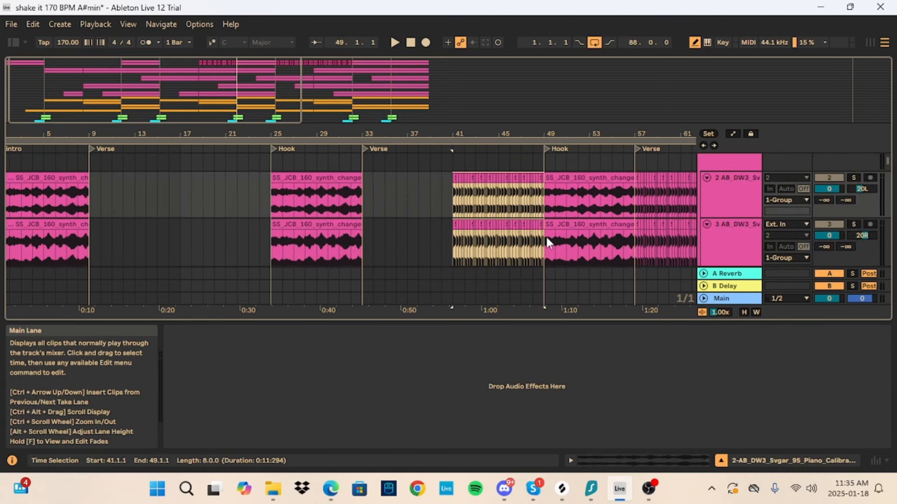
Audition the chopped lead synth soloed through 1 Group from bar 41, and stop playback
left_click_drag(254, 105, 230, 108)
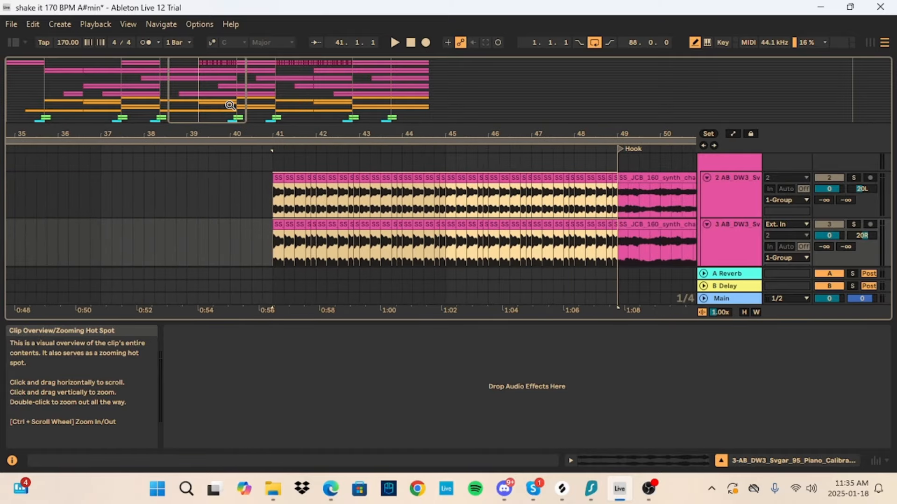
scroll(815, 184, "up", 2)
left_click(854, 161)
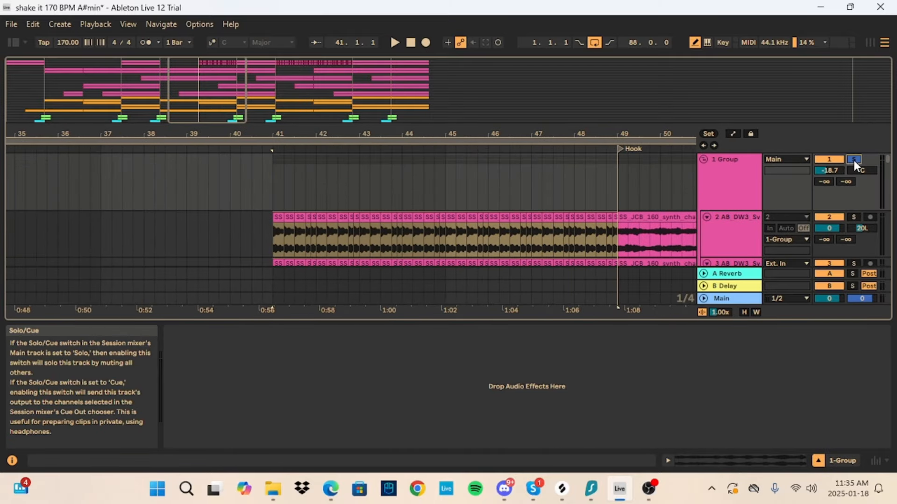
key("space")
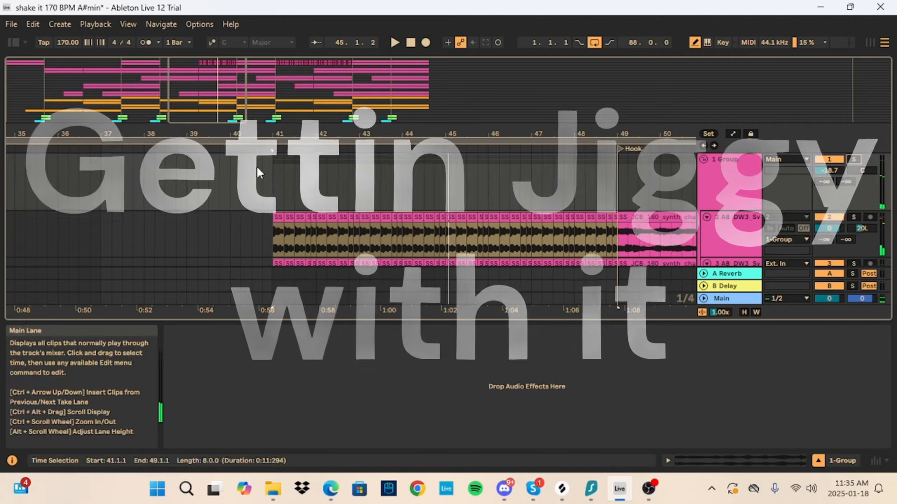
Listen to the second Verse from bar 41 with all layers playing, following the lead synth chops on tracks 2 and 3
scroll(290, 187, "down", 3)
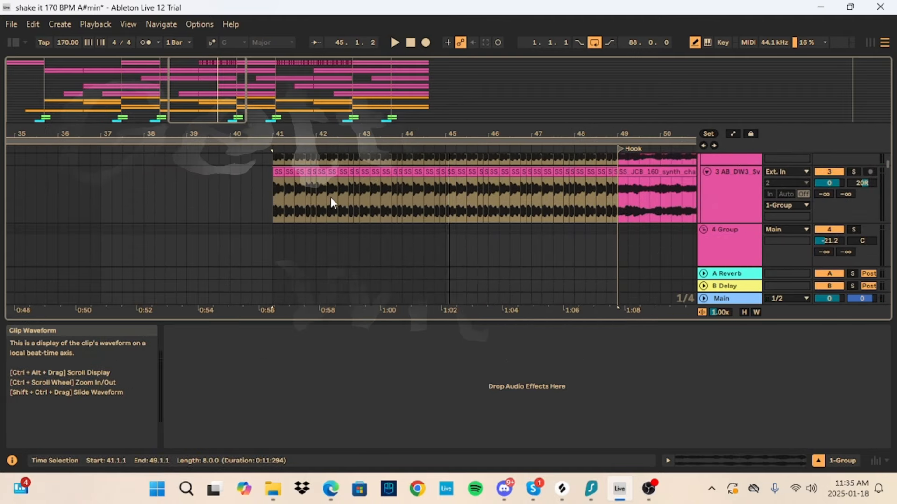
key("space")
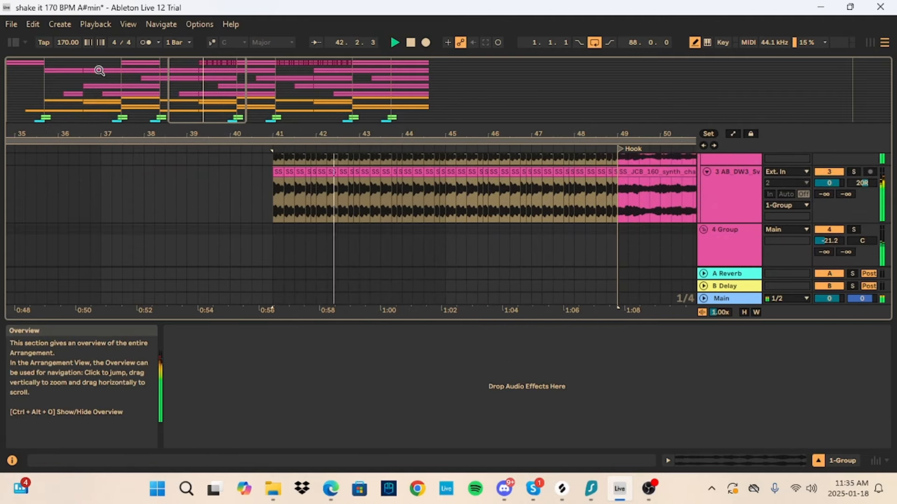
left_click_drag(213, 92, 218, 90)
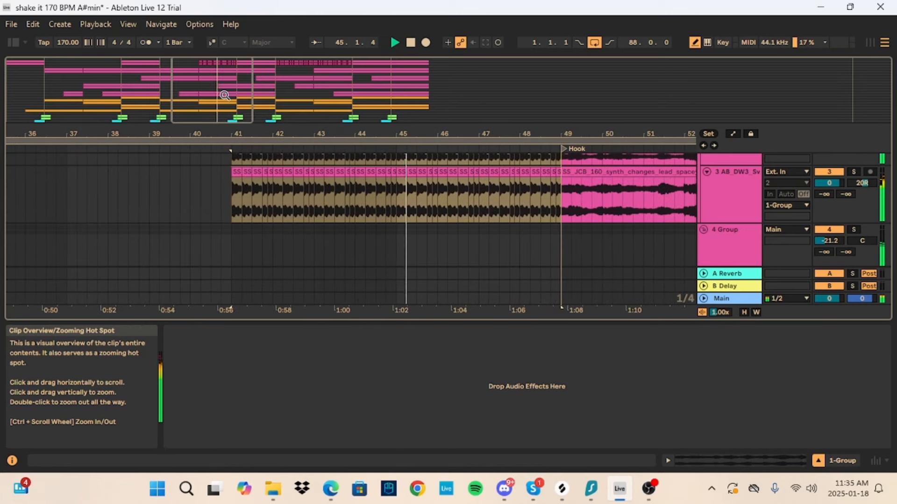
scroll(250, 167, "up", 3)
left_click_drag(202, 119, 203, 140)
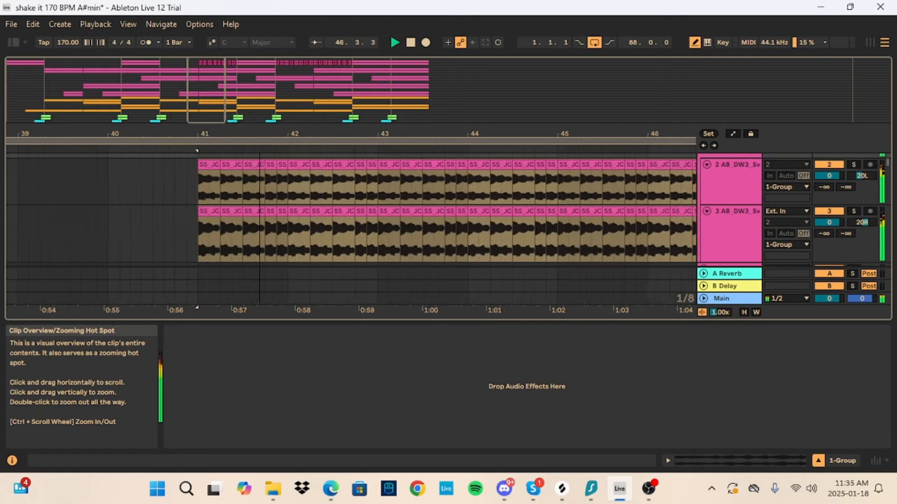
Examine the lead synth chop pattern up close, highlighting the short slice at 41.4 and the whole of bar 41 on tracks 2 and 3
left_click_drag(196, 90, 227, 96)
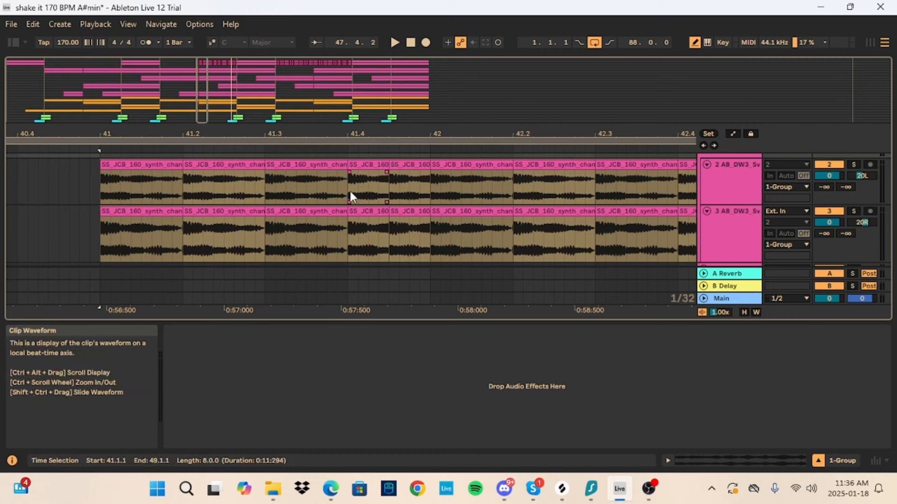
left_click_drag(350, 196, 397, 233)
left_click_drag(387, 203, 402, 202)
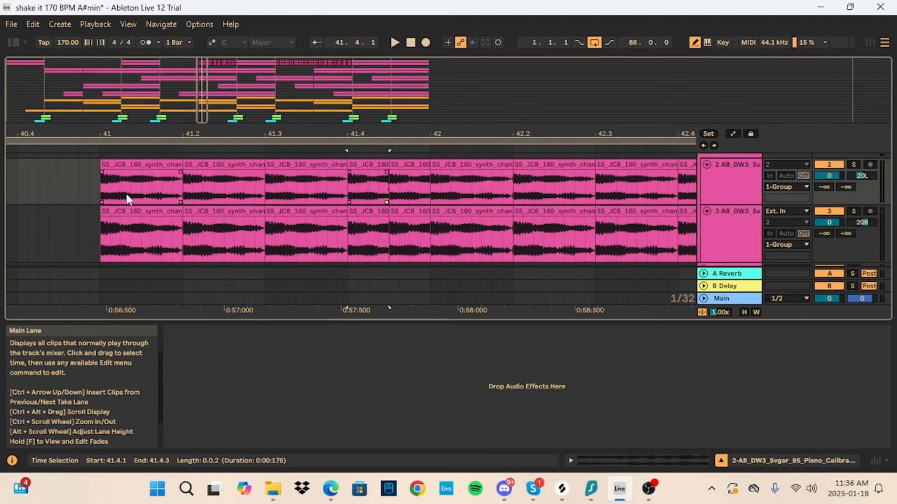
left_click_drag(103, 199, 429, 227)
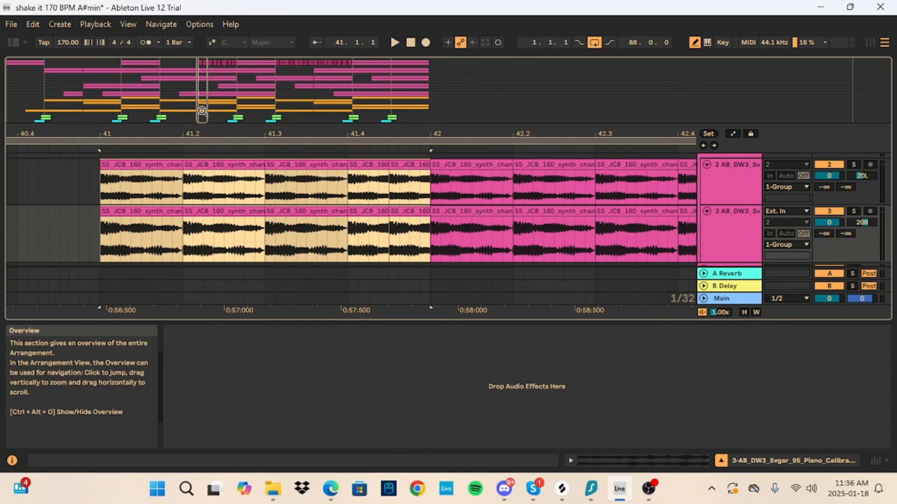
Examine how the lead synth chops, arp harp and synth pad clips are arranged across the Hook at bar 49 and the Verse at bar 57
left_click_drag(205, 111, 205, 84)
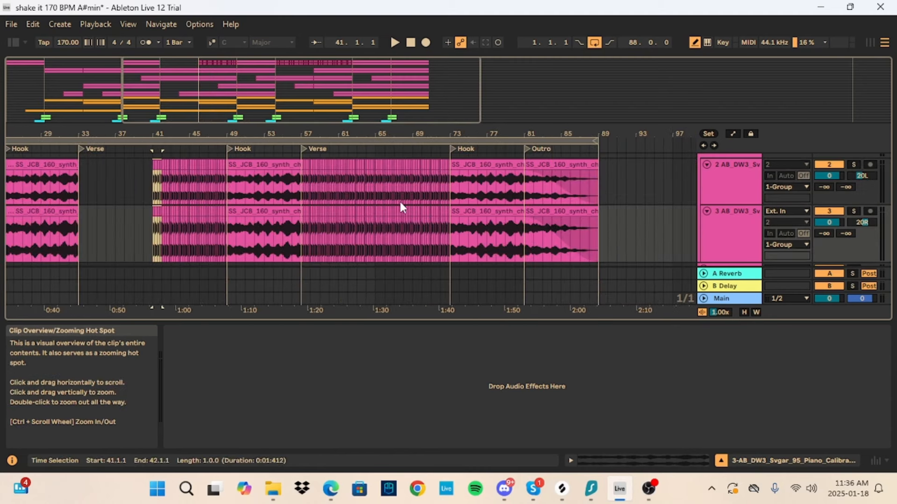
left_click_drag(307, 102, 253, 109)
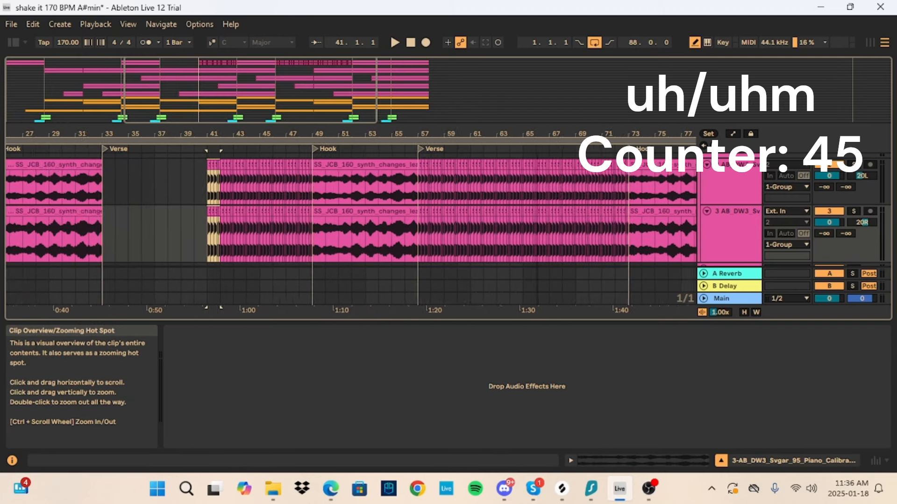
scroll(277, 194, "down", 8)
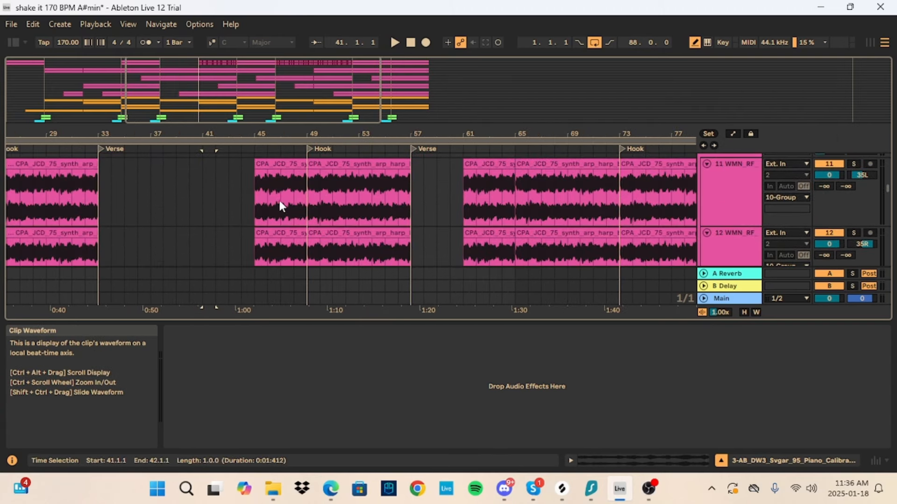
scroll(447, 181, "up", 1)
scroll(455, 186, "up", 2)
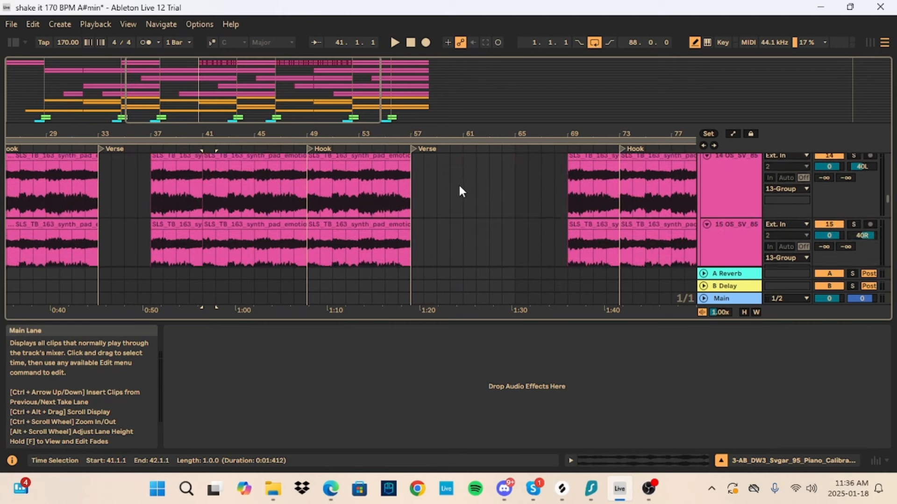
scroll(458, 184, "down", 2)
scroll(455, 183, "up", 8)
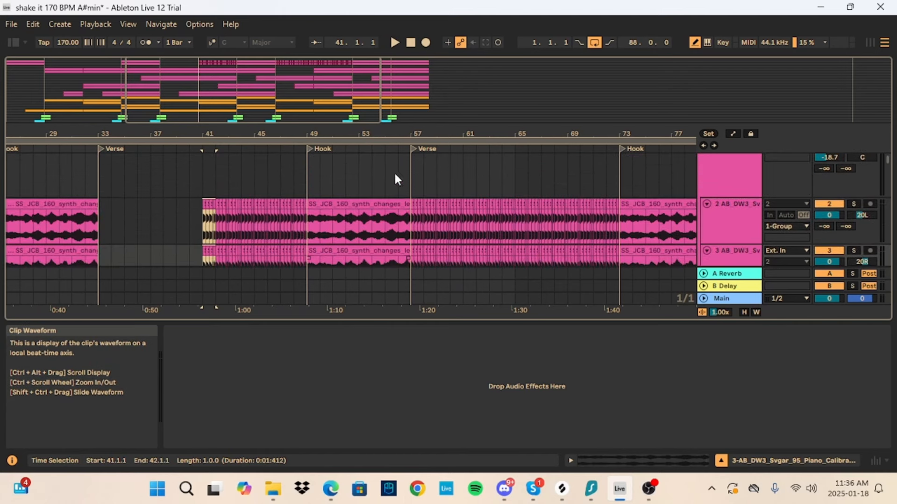
Examine the whole arrangement layer by layer, from the lead synth and vocal tracks through the drums and bass to the risers and track 25
scroll(410, 233, "down", 5)
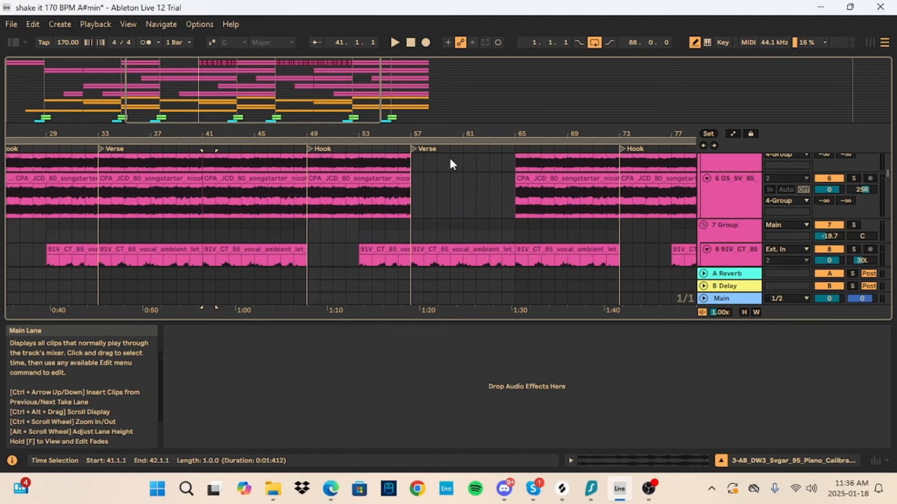
scroll(534, 164, "down", 7)
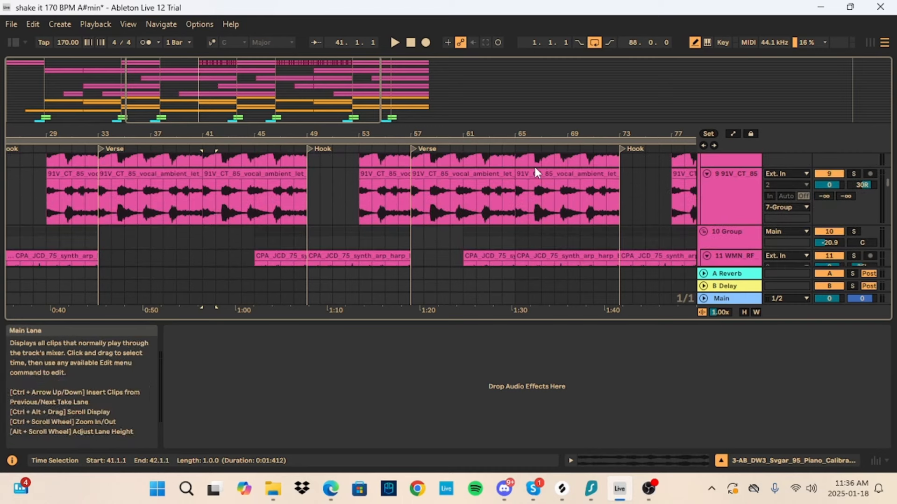
scroll(521, 166, "down", 3)
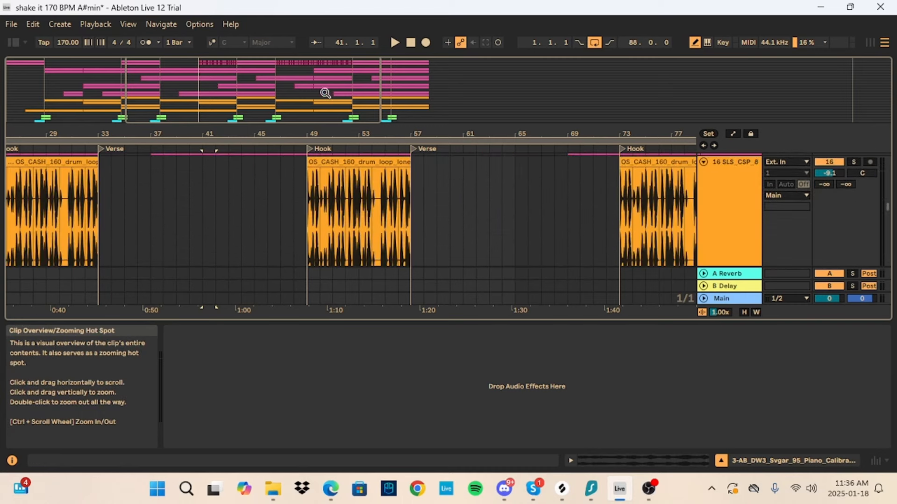
double_click(636, 90)
scroll(273, 208, "down", 4)
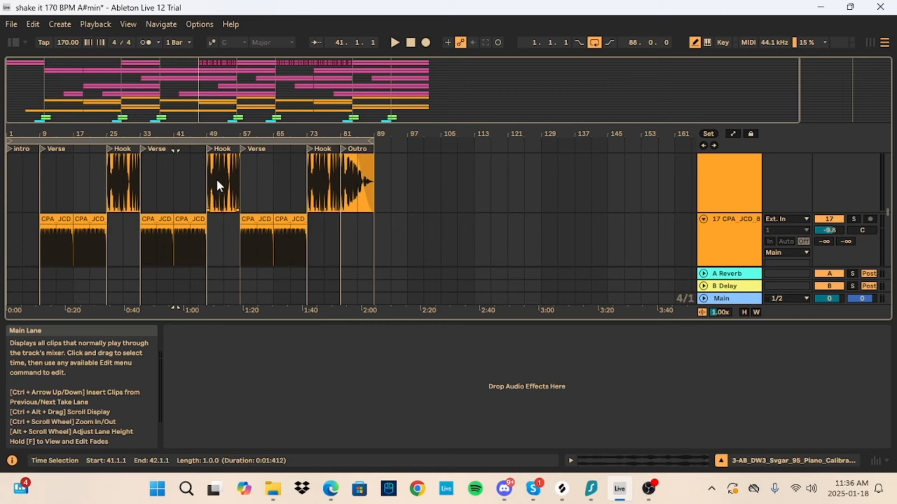
scroll(243, 205, "down", 5)
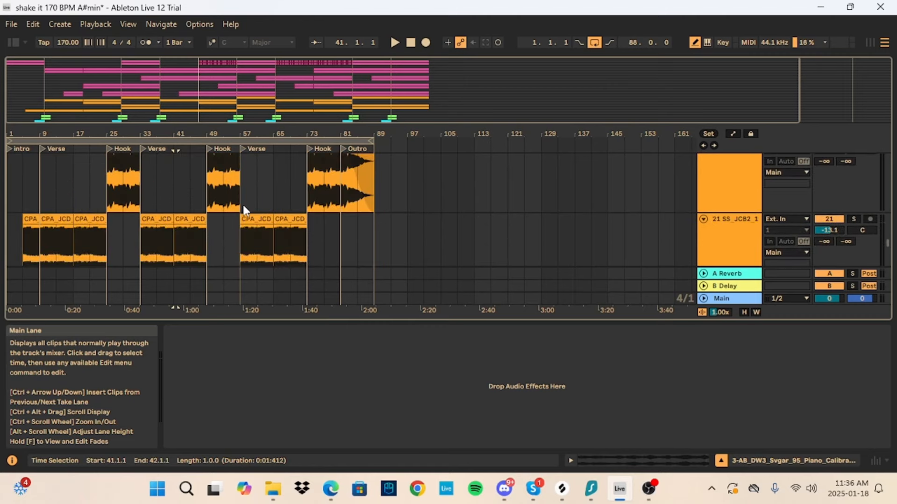
scroll(246, 206, "up", 3)
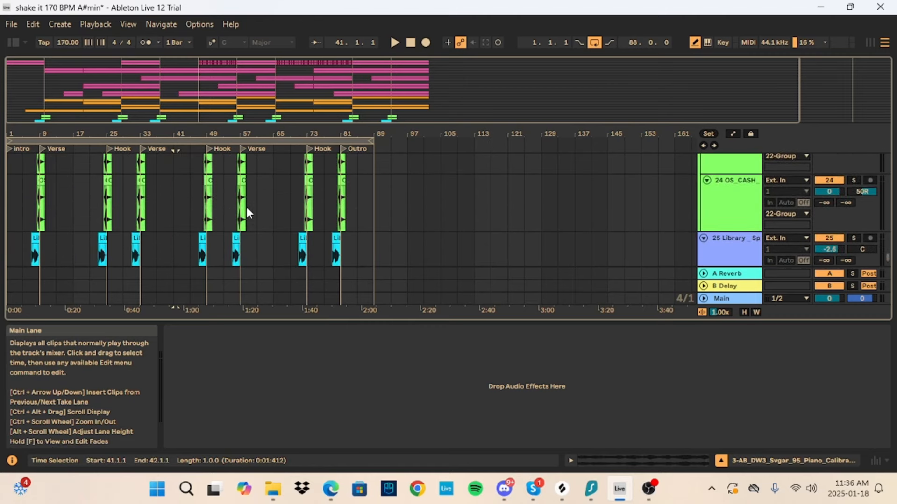
Audition the OS_CASH_riser_stairway clips leading into the first Verse, soloed through 22 Group from 8.2.3
mouse_move(33, 87)
left_mouse_down()
mouse_move(33, 121)
mouse_move(43, 87)
left_mouse_up()
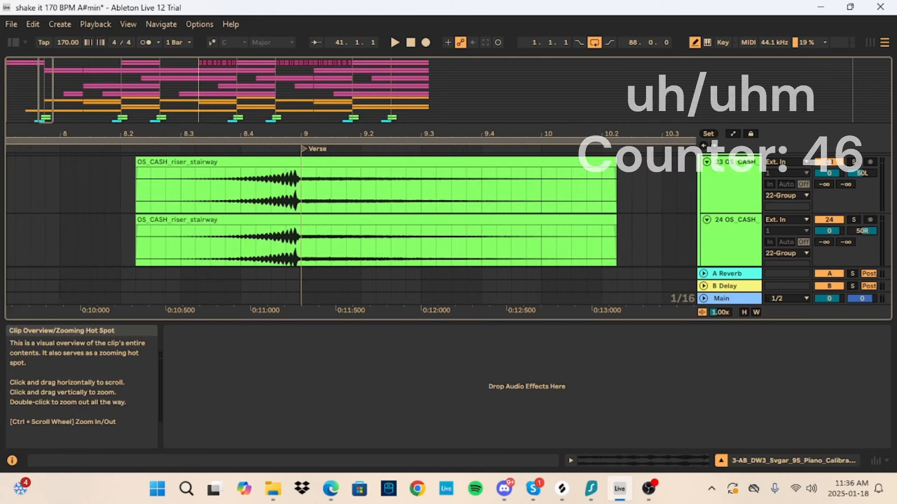
scroll(280, 233, "up", 2)
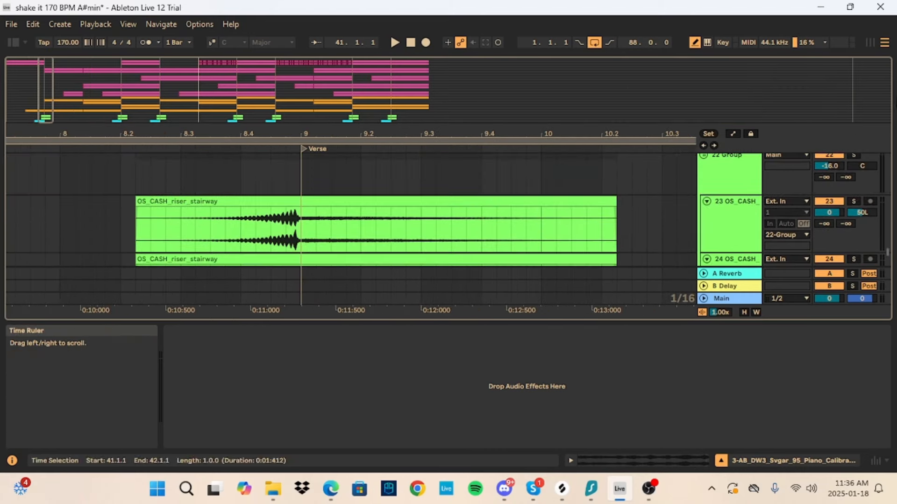
left_click(854, 156)
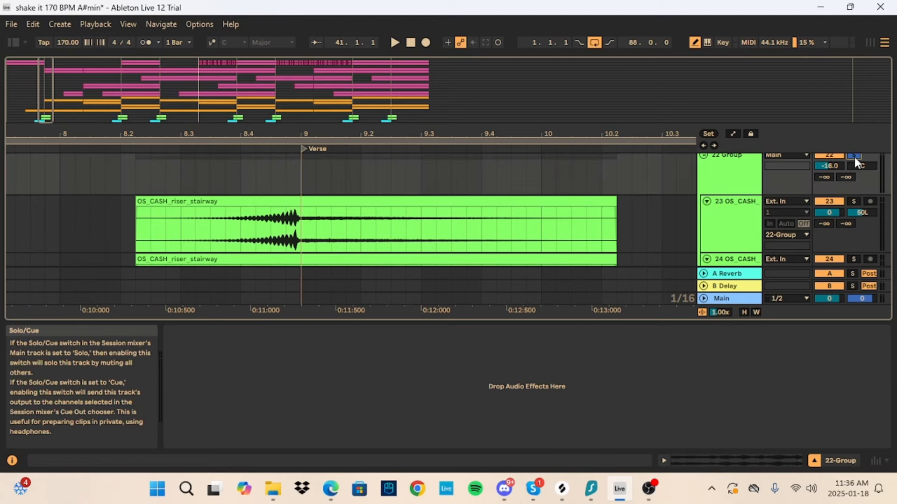
left_click(152, 223)
key("space")
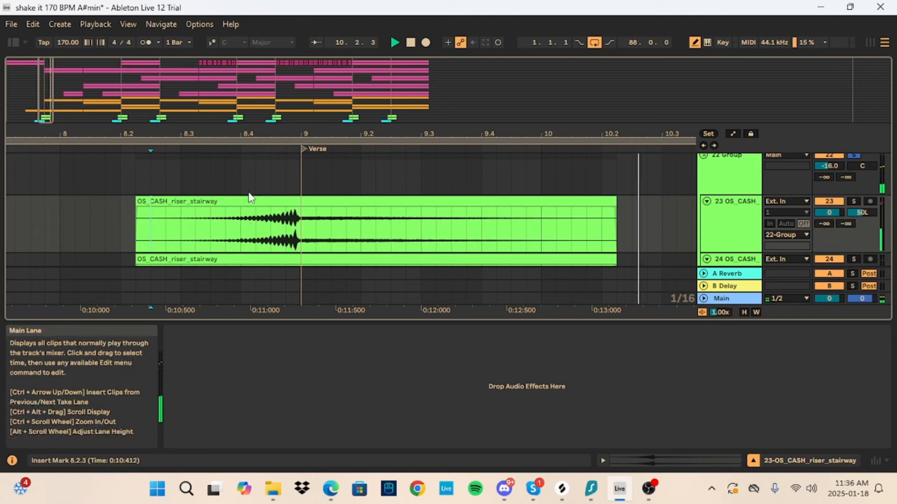
Take 22 Group out of solo and listen to the riser from 8.2.3 with all layers playing
left_click(857, 160)
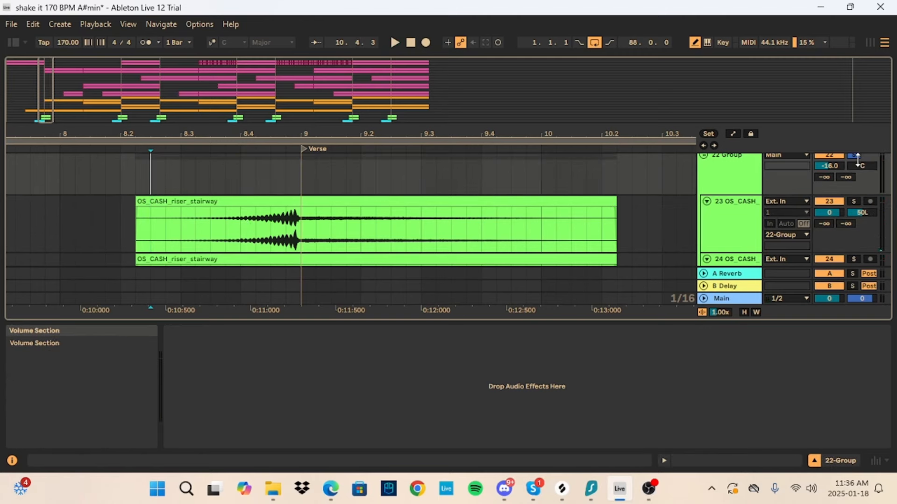
key("space")
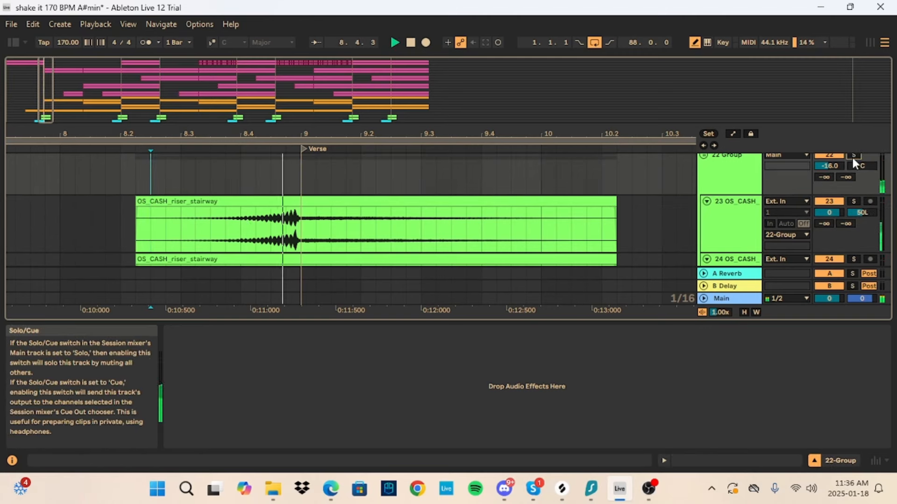
scroll(175, 215, "down", 3)
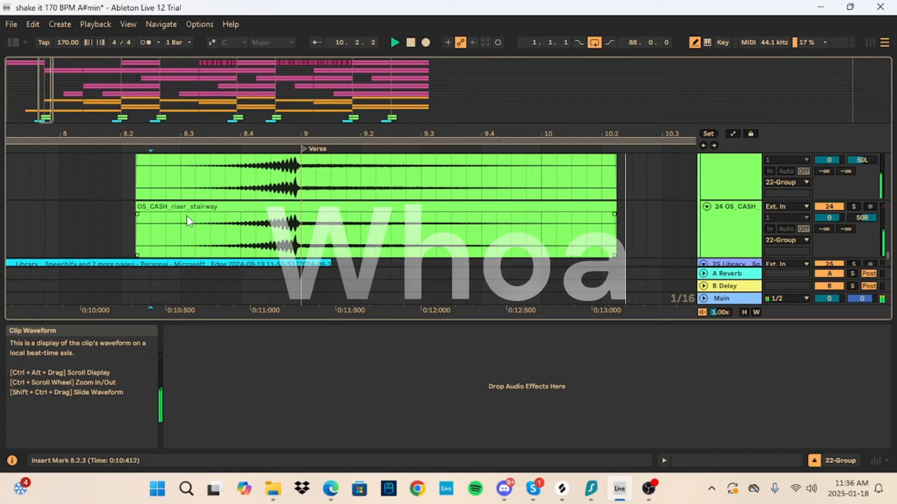
Examine the Speechify voice clip on track 25 before the first Verse, highlighting the range from 6.3.1 to 8.4.1
scroll(176, 206, "down", 2)
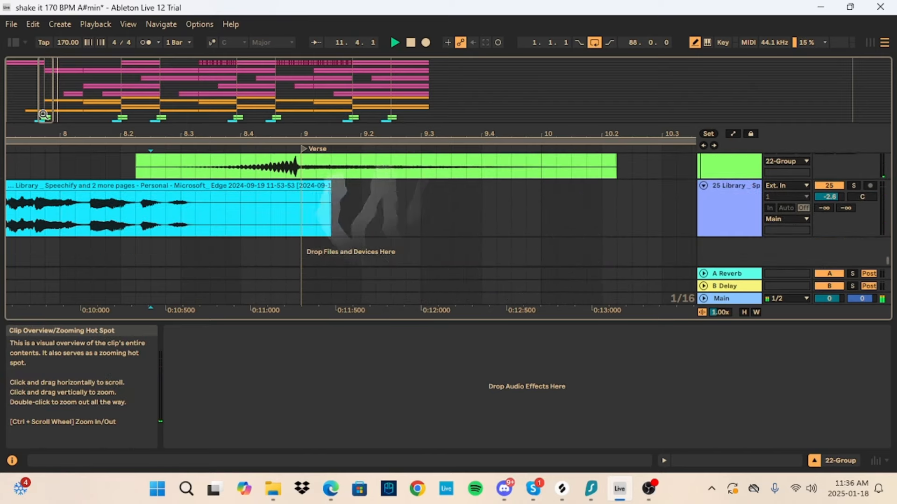
left_click_drag(48, 116, 44, 87)
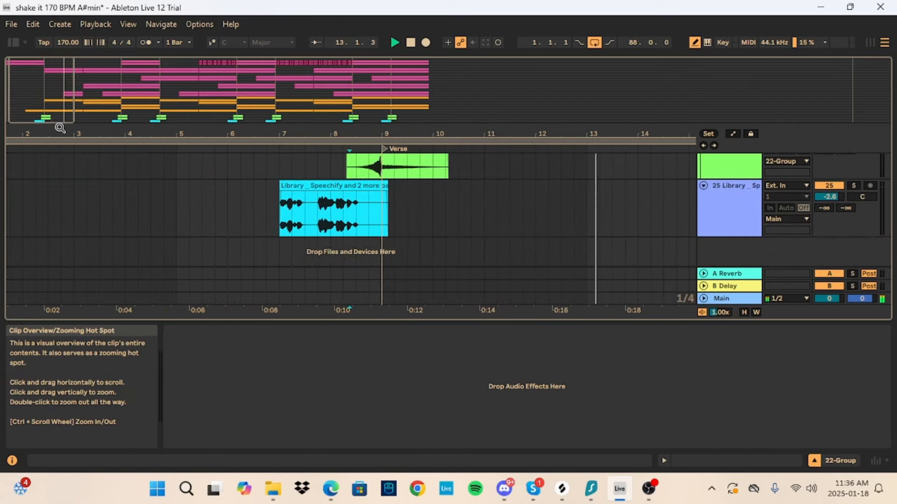
left_click_drag(257, 219, 368, 221)
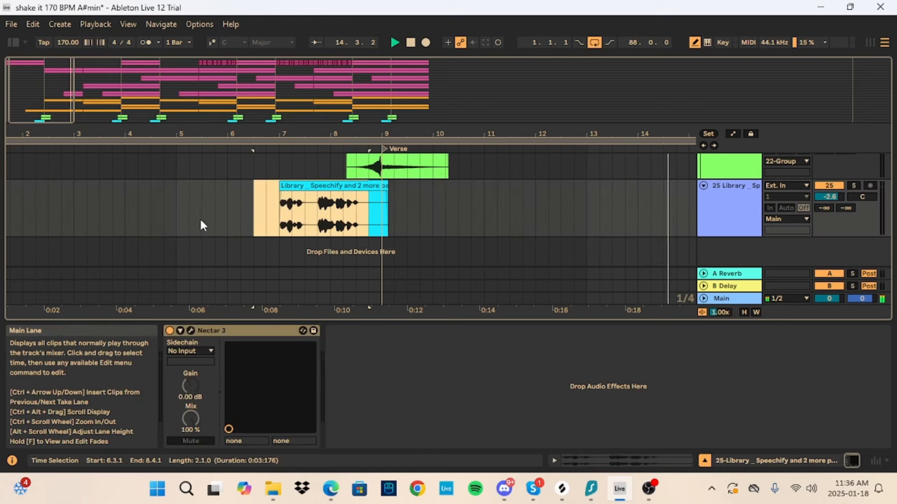
Show the voice clips across the full song, highlight the intro from 1.1.1 to 9.1.1 on track 25, and place the insert mark at 1.1.1
left_click_drag(80, 132, 39, 85)
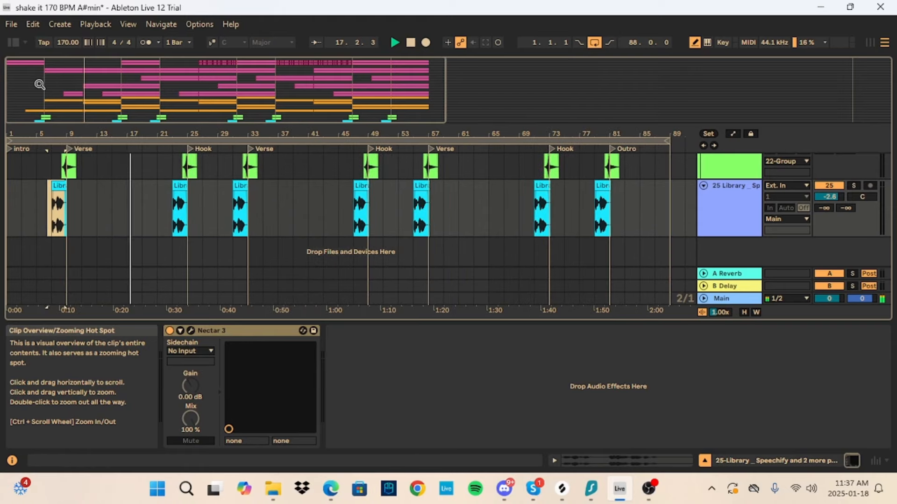
left_click_drag(12, 197, 66, 201)
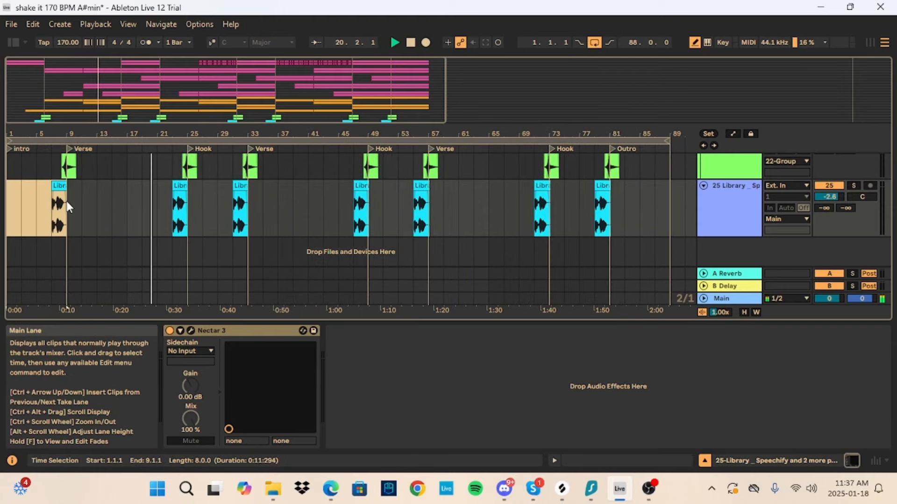
left_click(12, 197)
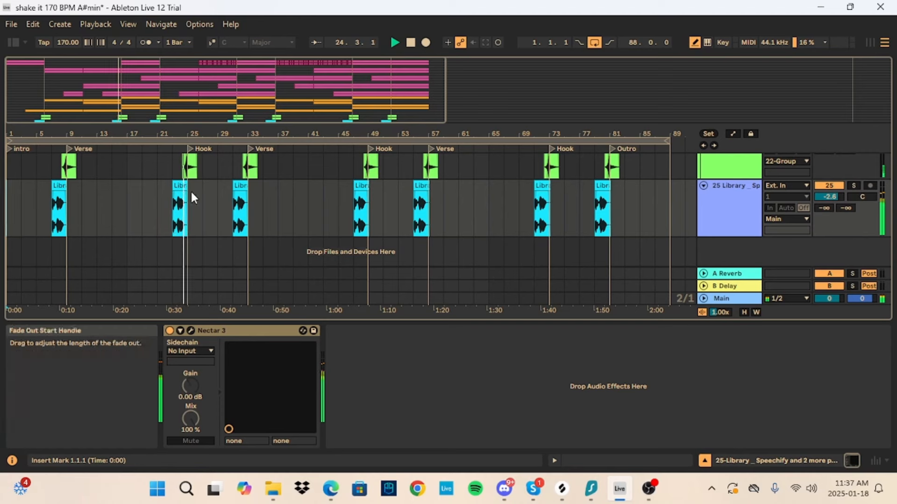
Listen to the first Hook while reviewing its bass, drum and melodic tracks back up to 1 Group, and stop playback
scroll(492, 214, "up", 5)
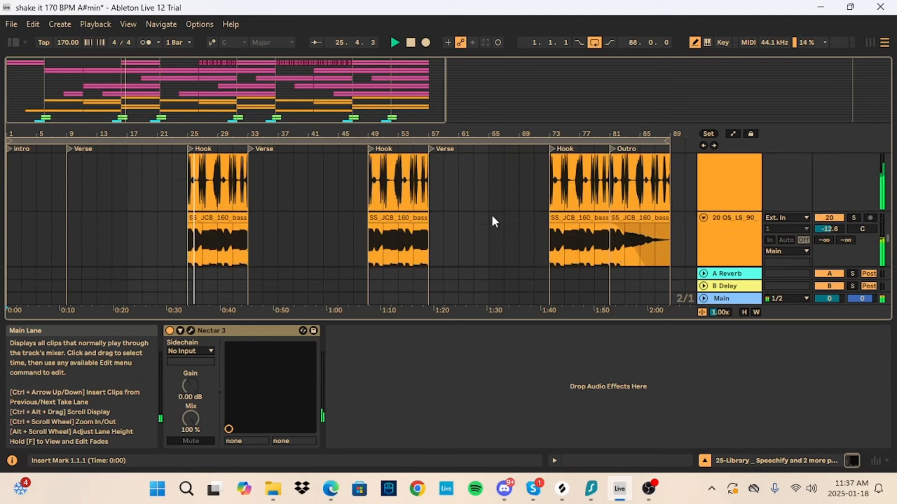
scroll(492, 216, "up", 4)
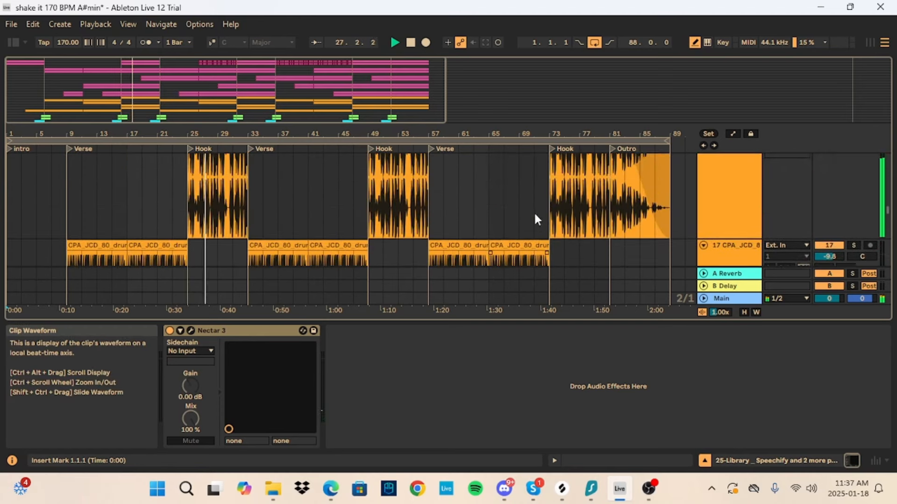
scroll(594, 228, "up", 5)
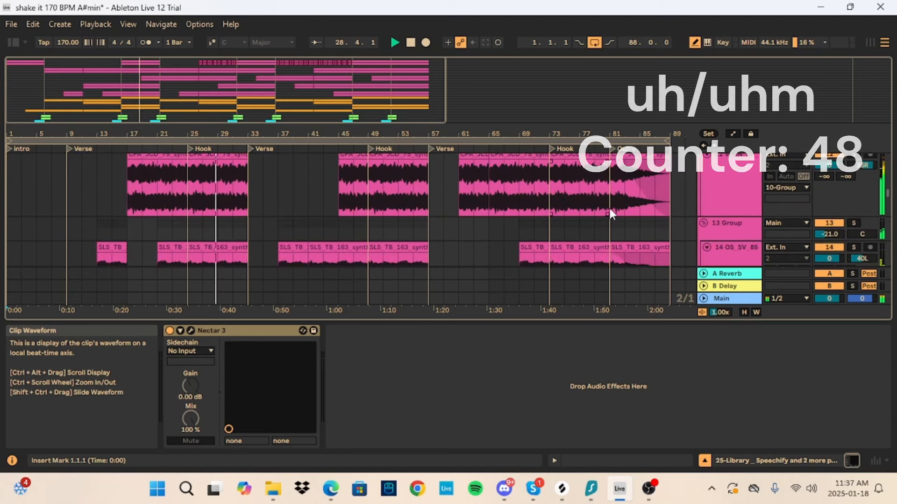
scroll(605, 205, "up", 6)
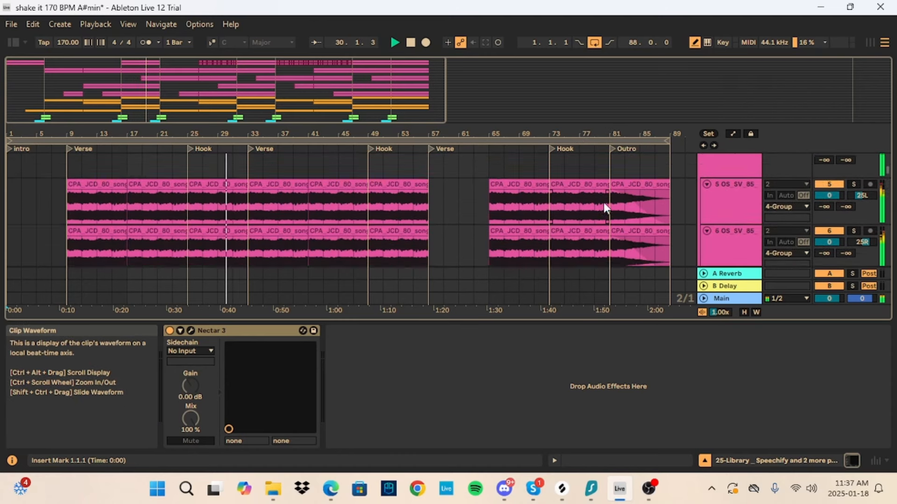
scroll(609, 195, "up", 2)
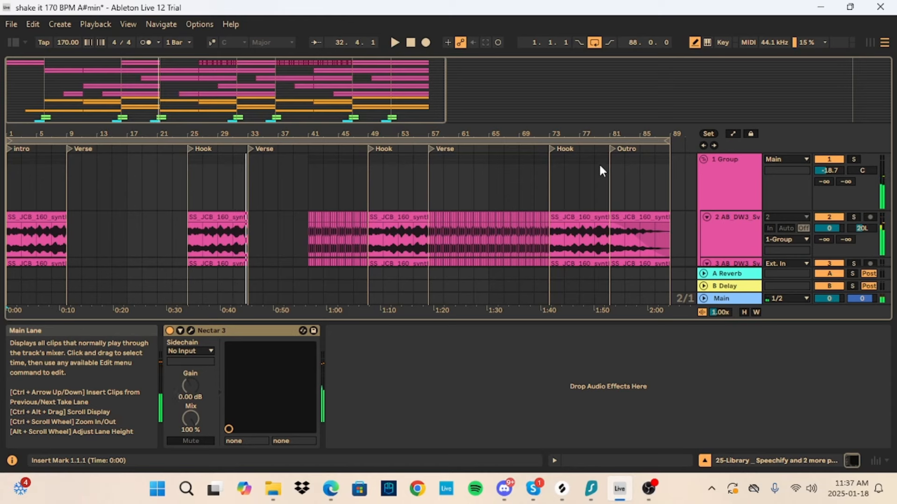
Examine up close how the melodic, vocal, percussion and 808 clips finish across the Outro from bar 81
scroll(602, 168, "down", 3)
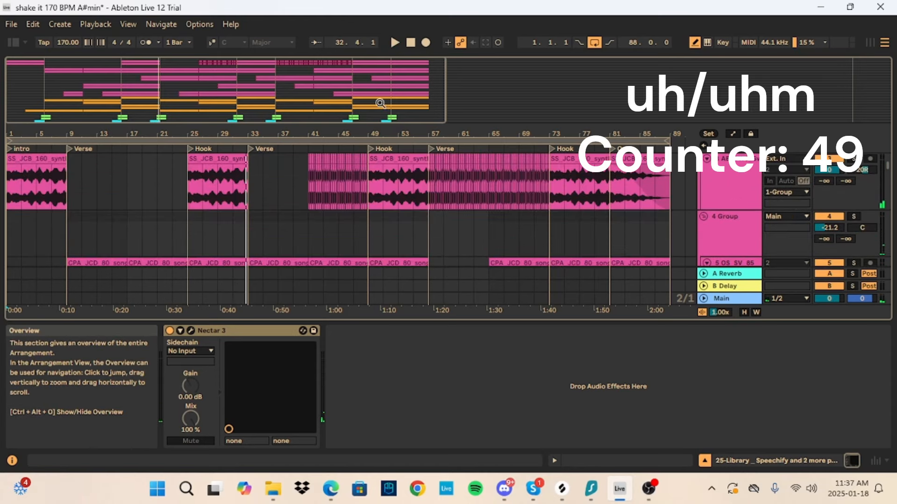
left_click_drag(430, 71, 430, 89)
scroll(484, 161, "down", 8)
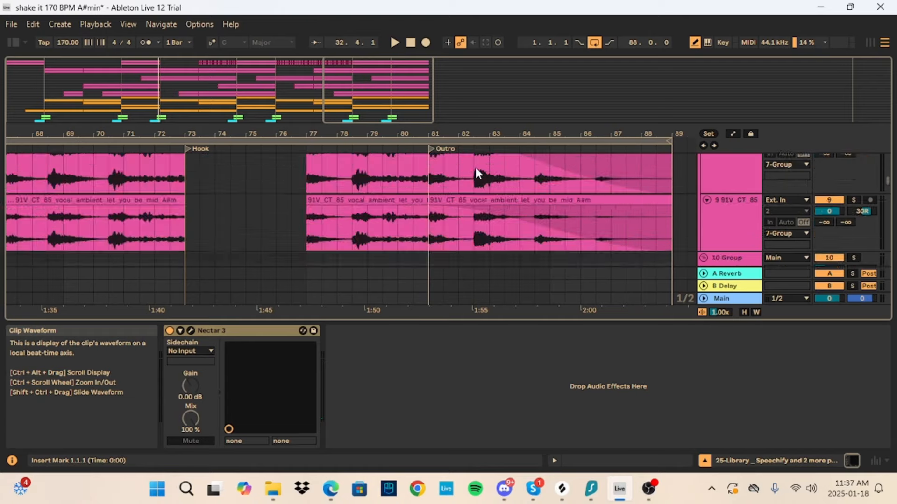
scroll(472, 165, "down", 10)
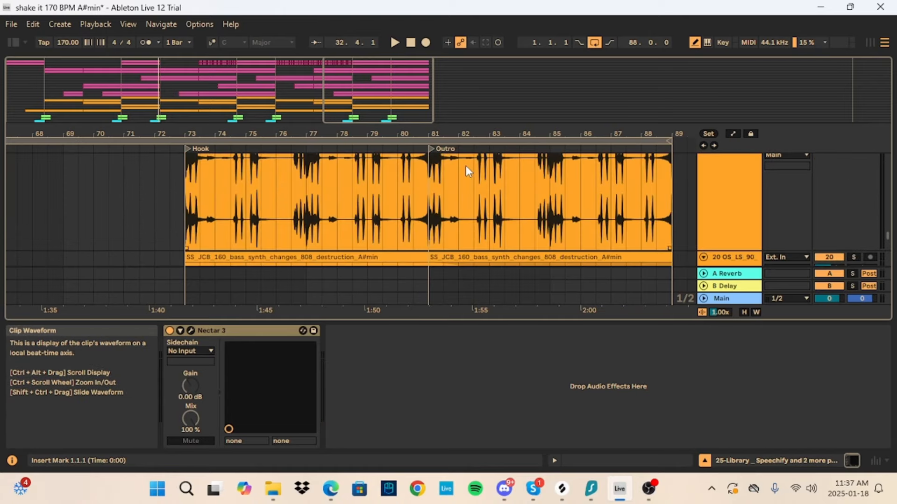
scroll(466, 166, "down", 2)
Listen to the end of the Outro from 86.1.1, inspect where the track 19 percussion loop ends at bar 89, and stop playback
left_click(585, 199)
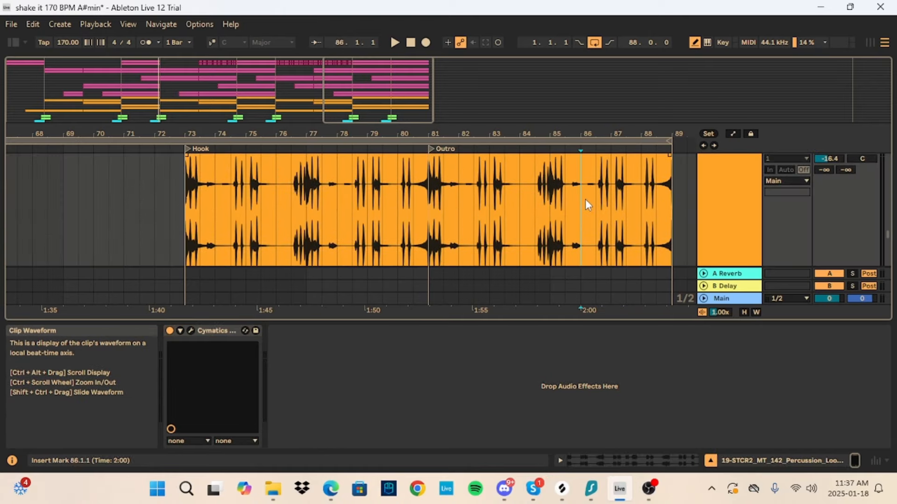
key("space")
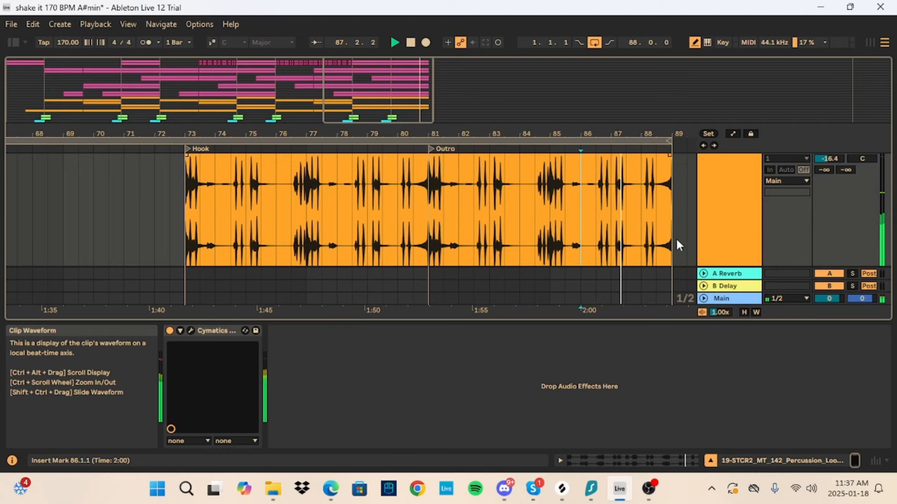
scroll(690, 205, "up", 1)
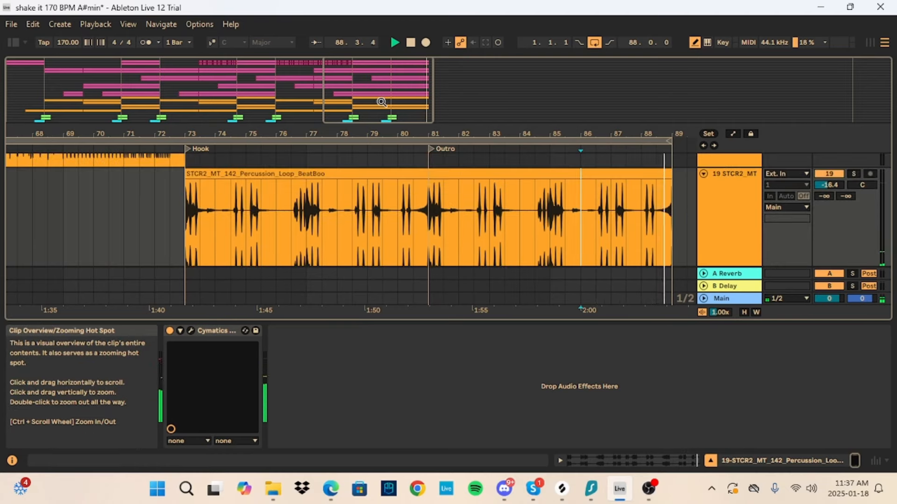
left_click_drag(381, 102, 393, 145)
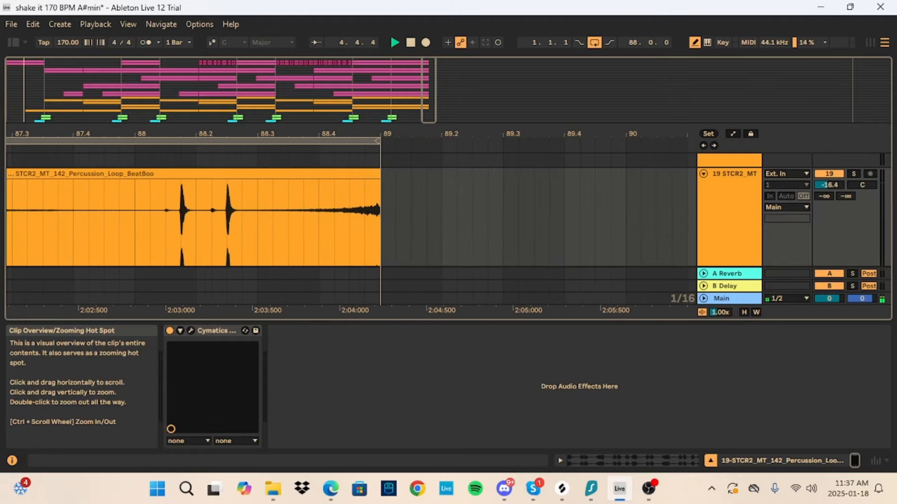
left_click_drag(394, 145, 471, 102)
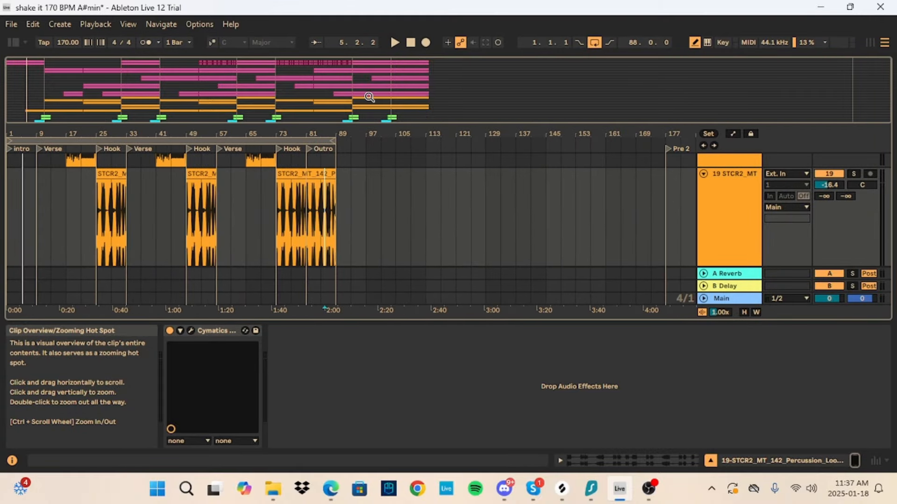
Switch to the browser and view the FiendBeats YouTube channel's home page down to the featured "Inspire" album video
scroll(242, 178, "down", 3)
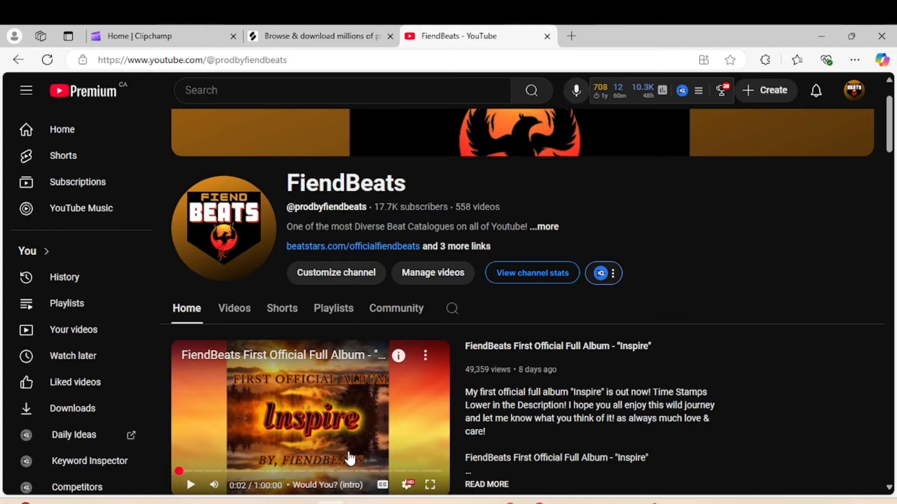
scroll(512, 290, "down", 1)
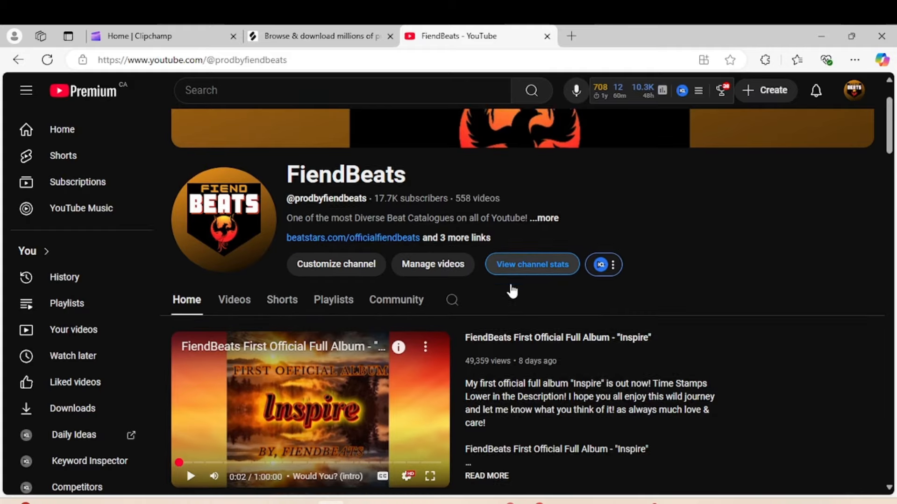